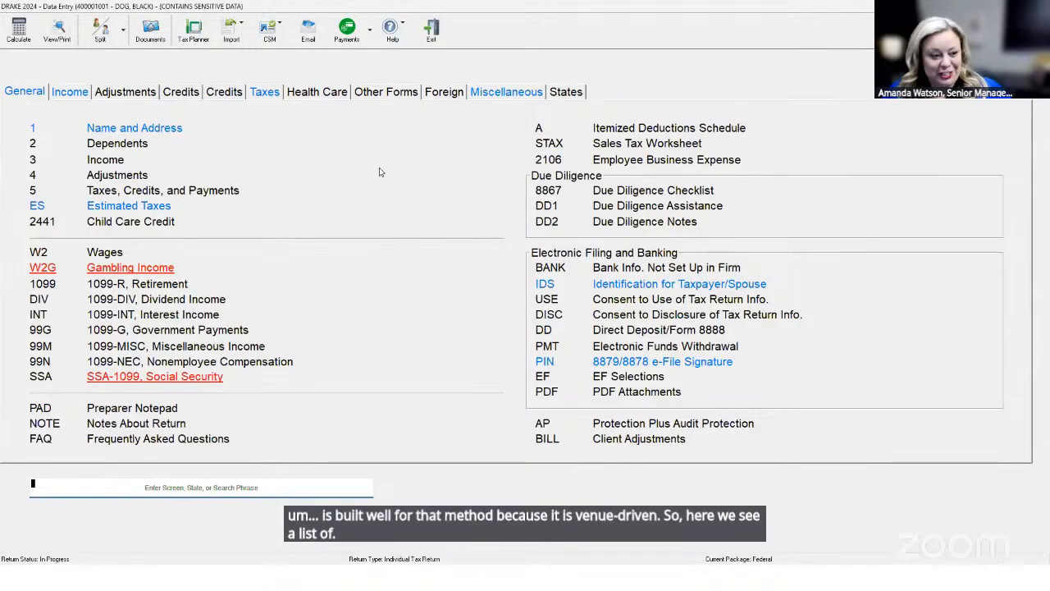
Look through the Income, Adjustments, Credits and Taxes form lists and return to the General list
click(71, 92)
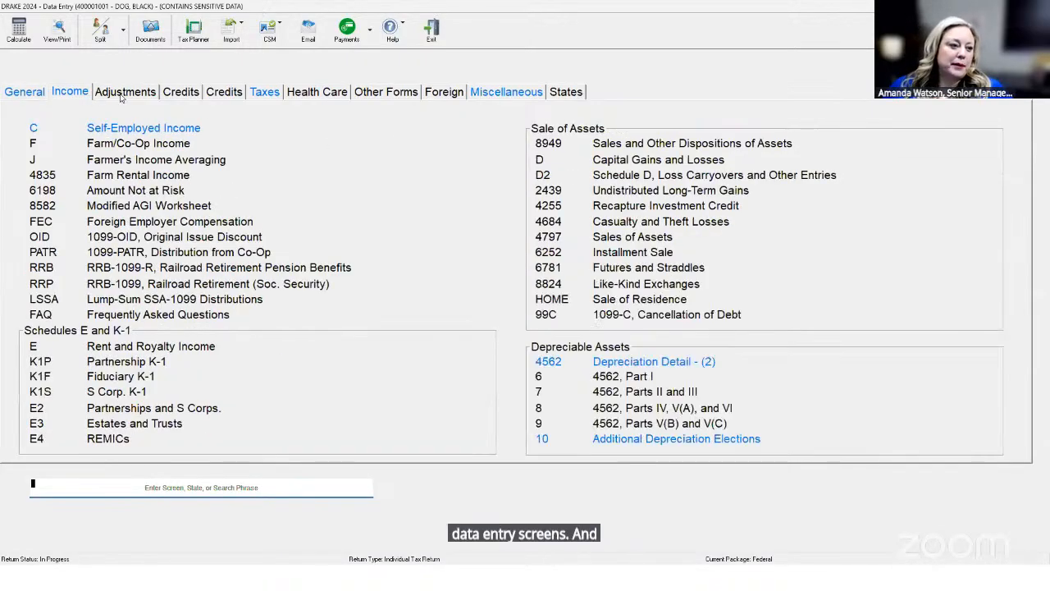
click(123, 92)
click(185, 92)
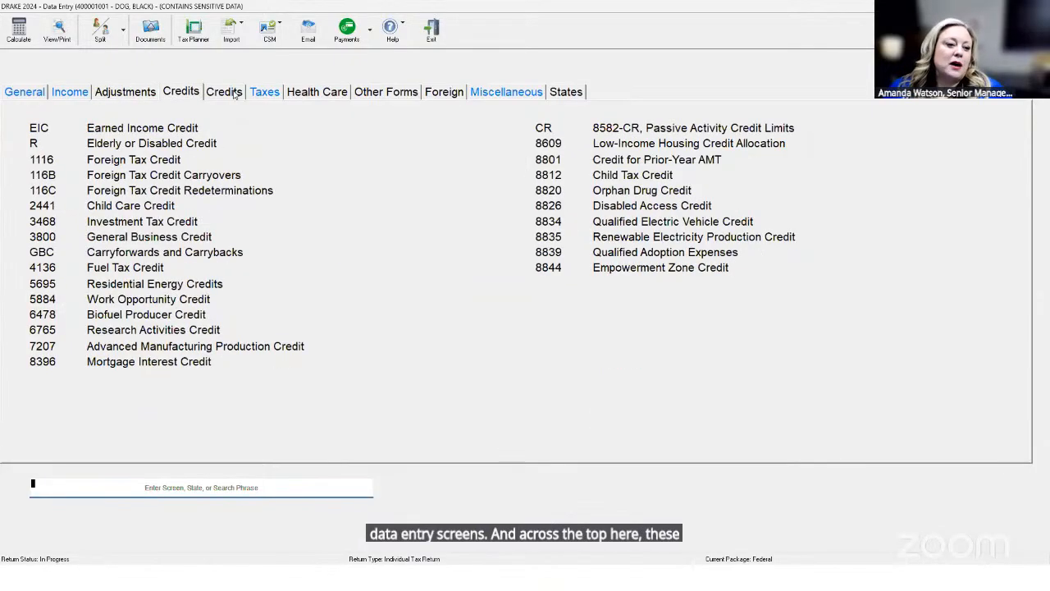
click(232, 92)
click(264, 92)
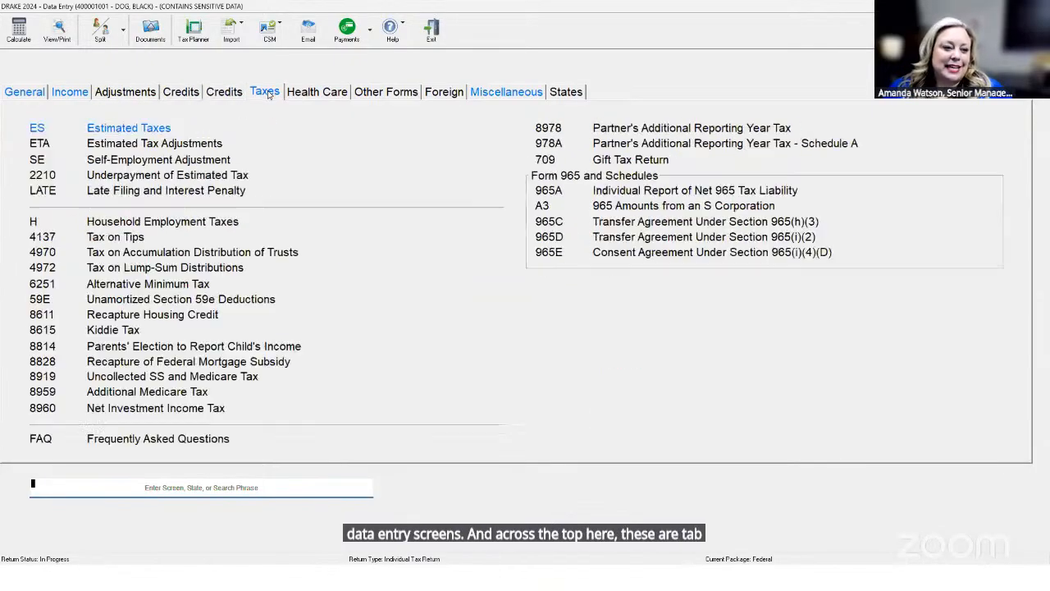
click(58, 96)
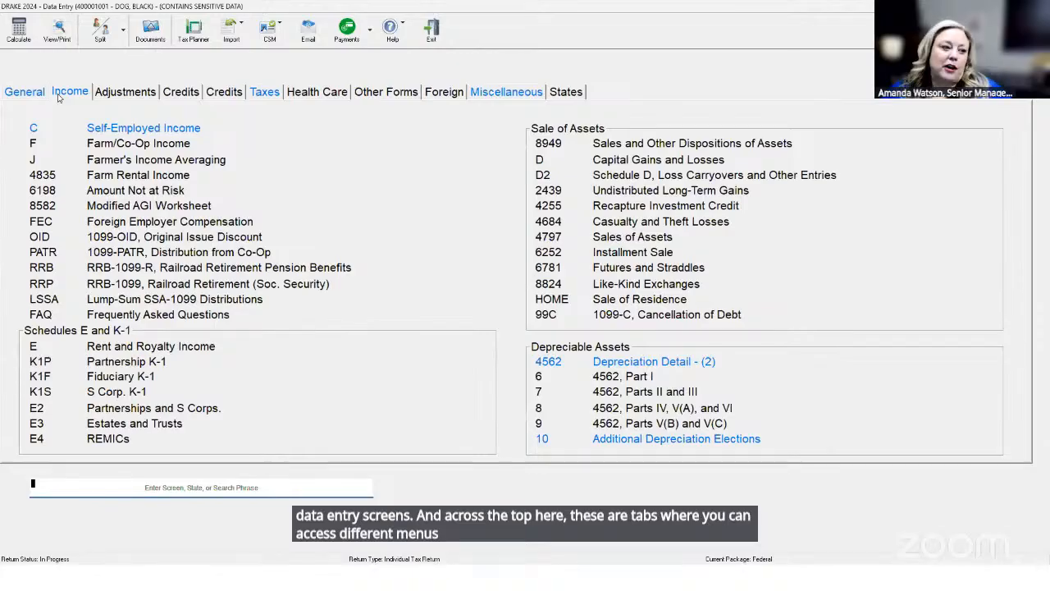
click(33, 96)
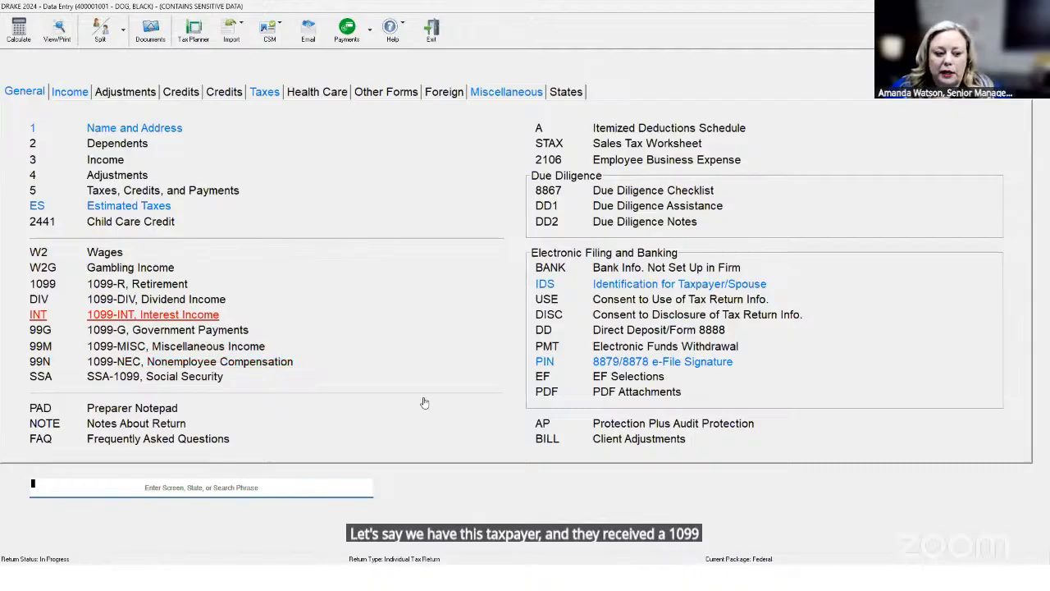
Start a new 1099-NEC entry for the taxpayer (T) and direct its income to Schedule C
click(283, 365)
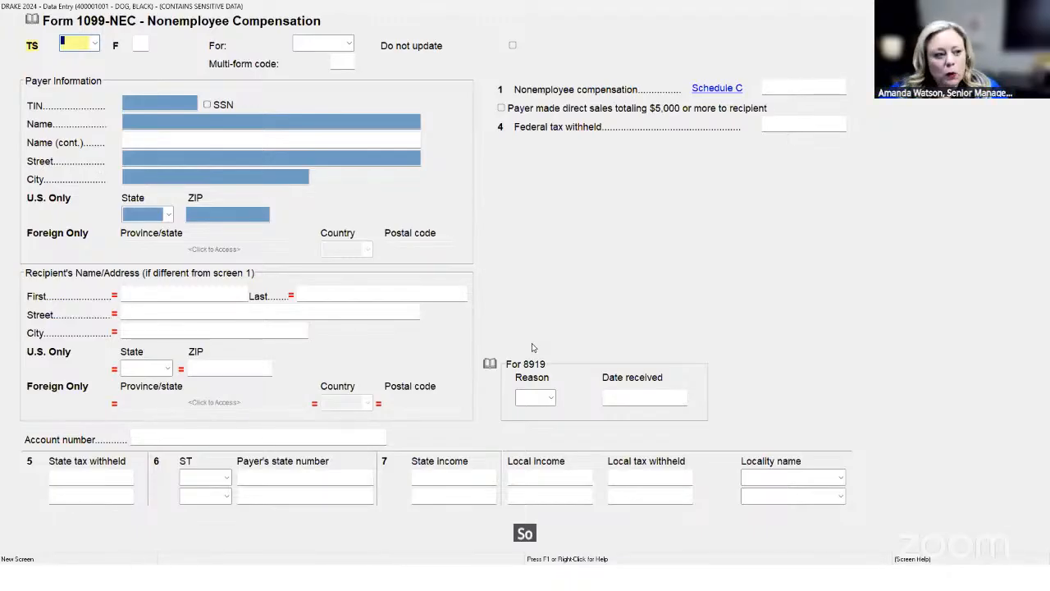
text(T)
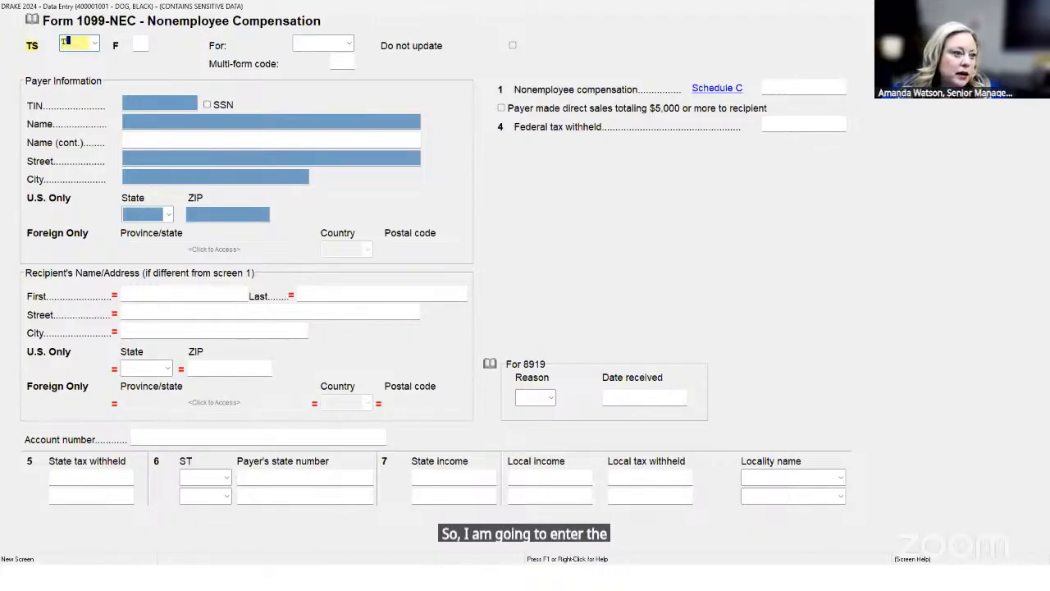
key(Return)
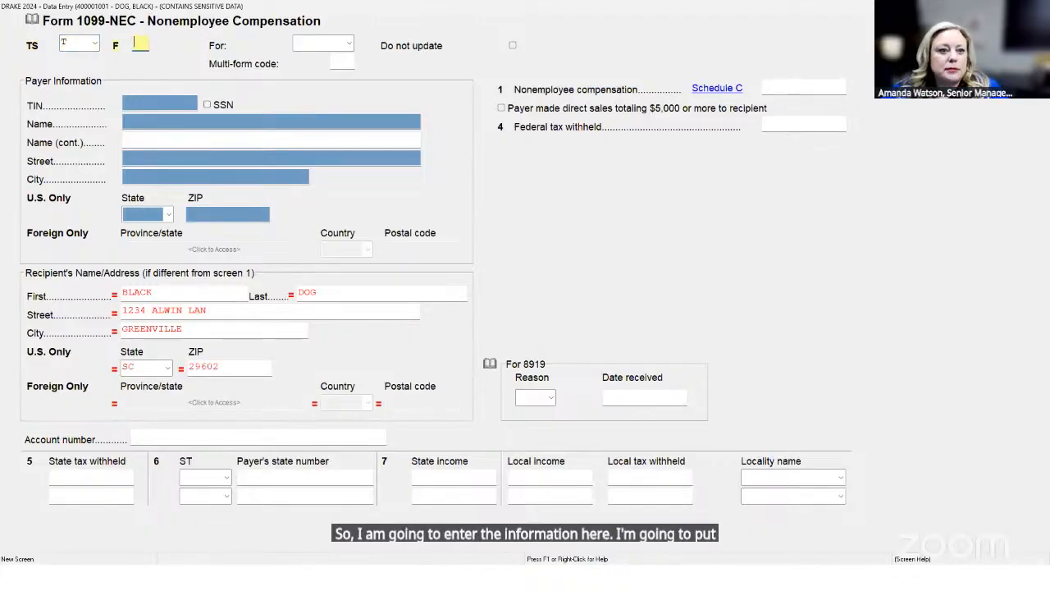
key(Tab)
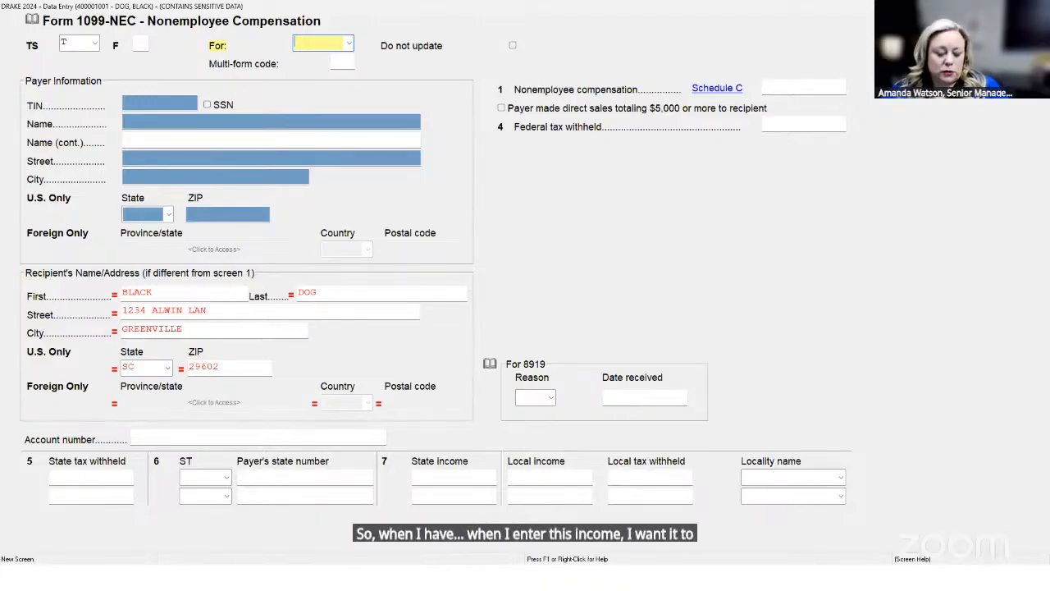
text(C)
key(Tab)
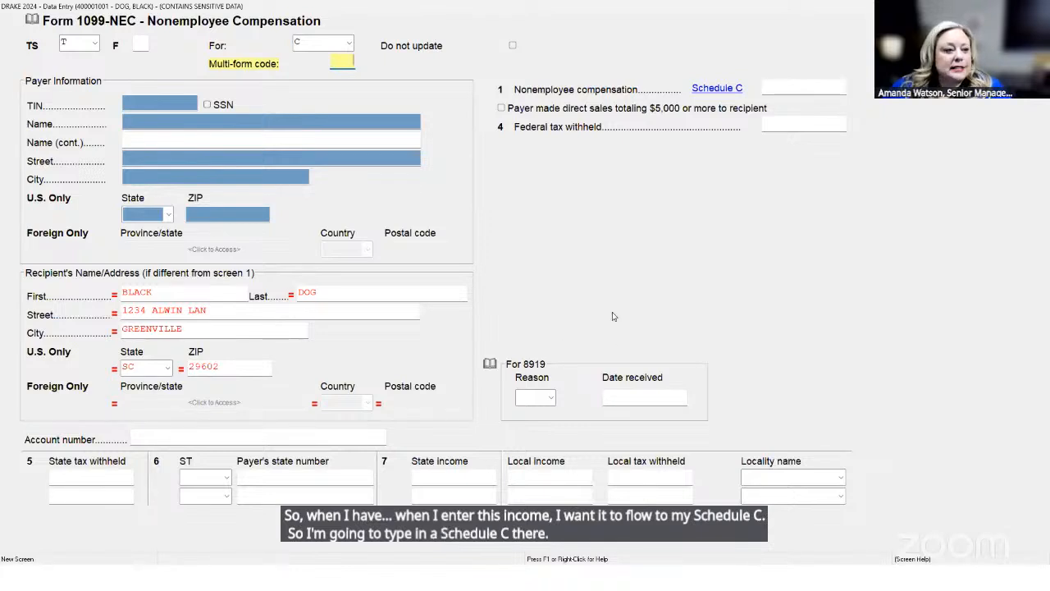
Enter the payer's TIN and the name PAYOR in the 1099-NEC payer information
click(162, 97)
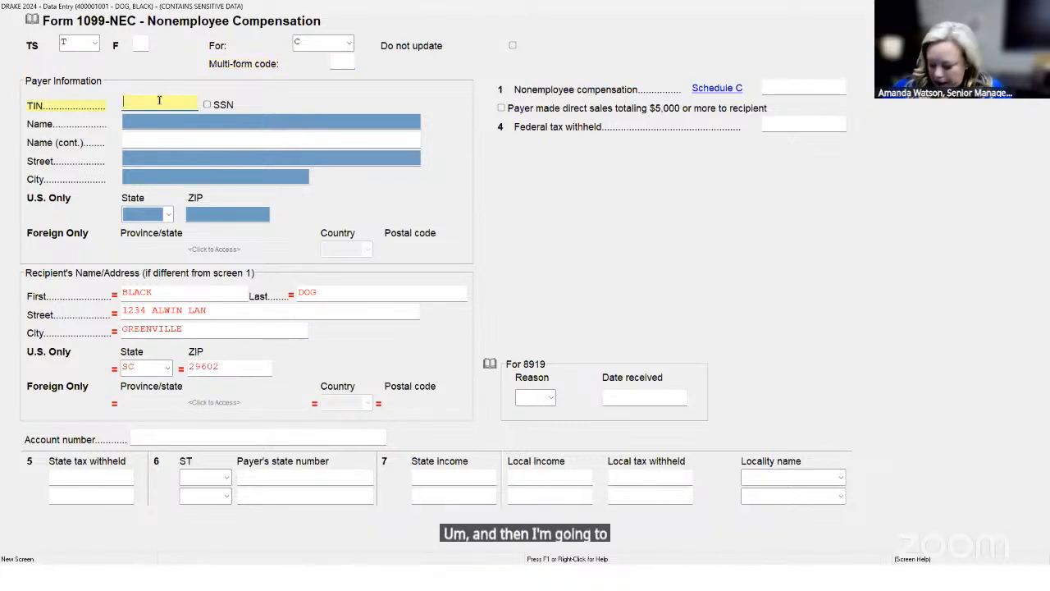
text(161231321)
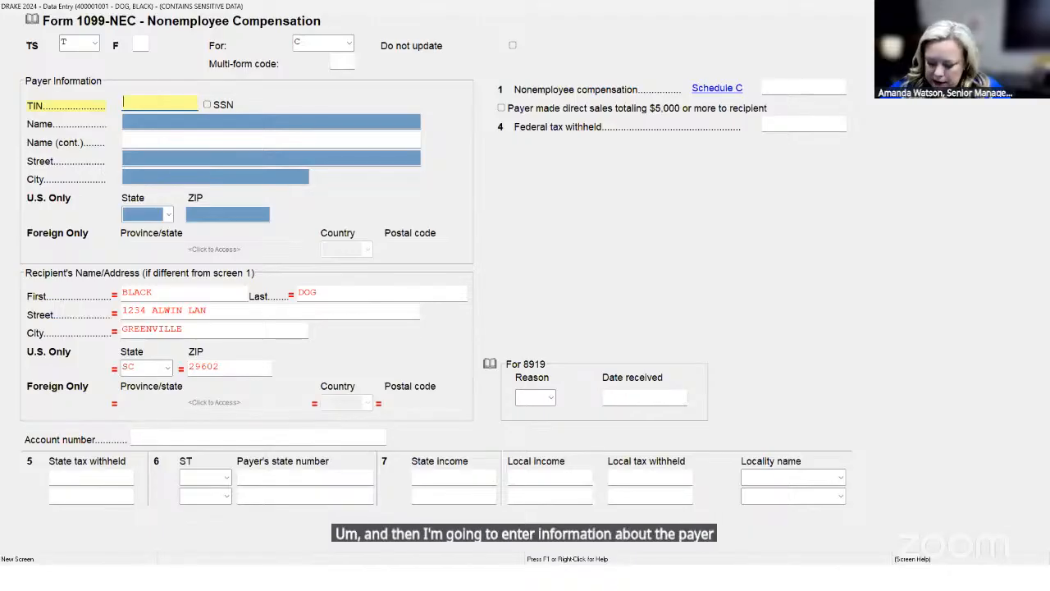
key(Tab)
key(Tab)
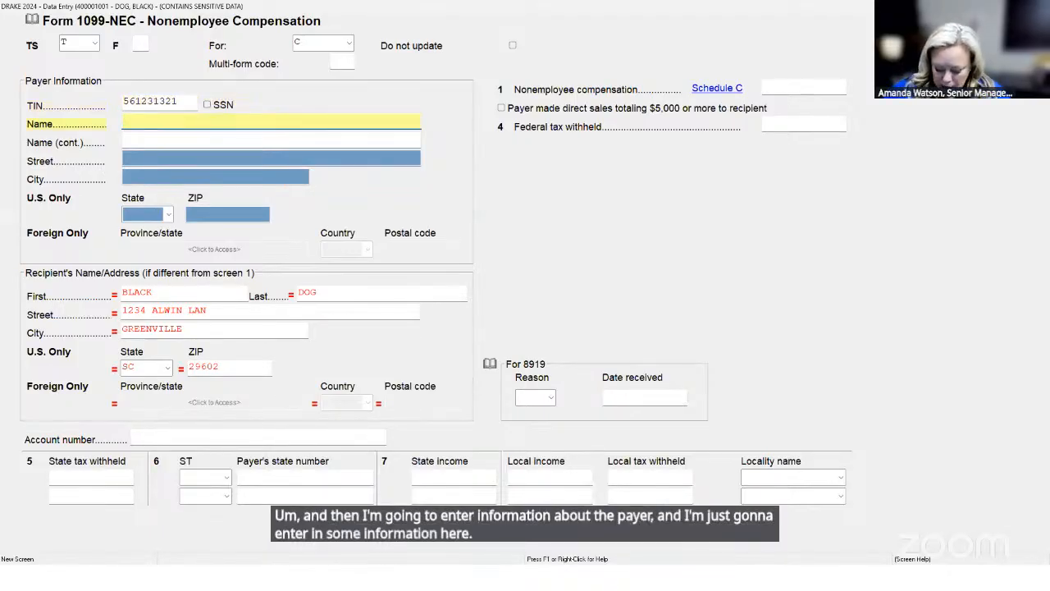
text(PAY)
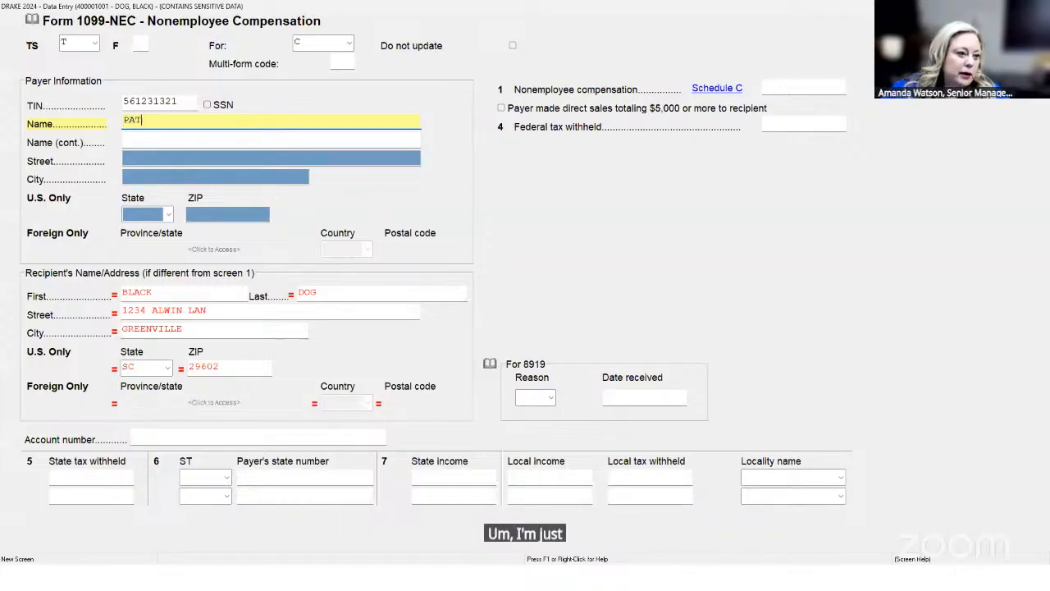
text(OR)
key(Tab)
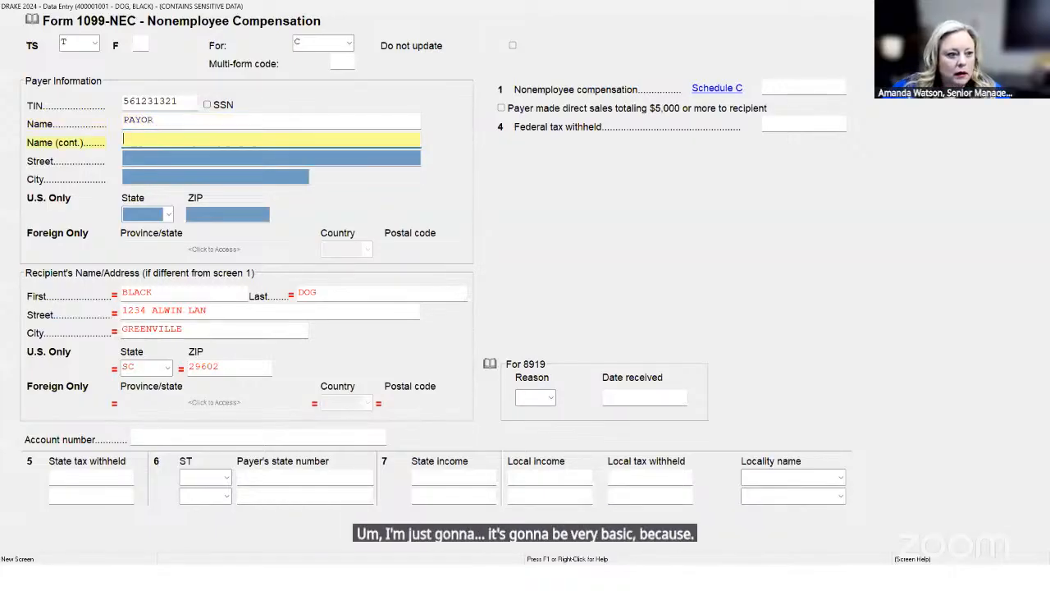
Fill in the payer's street address and ZIP code on the 1099-NEC
key(Tab)
text(1234 NEST)
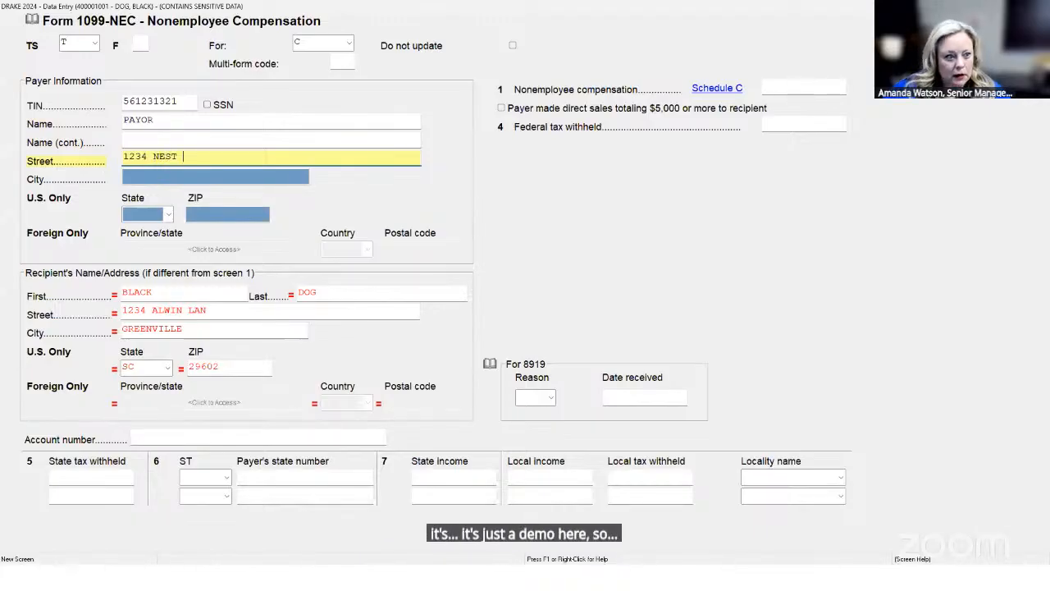
key(Tab)
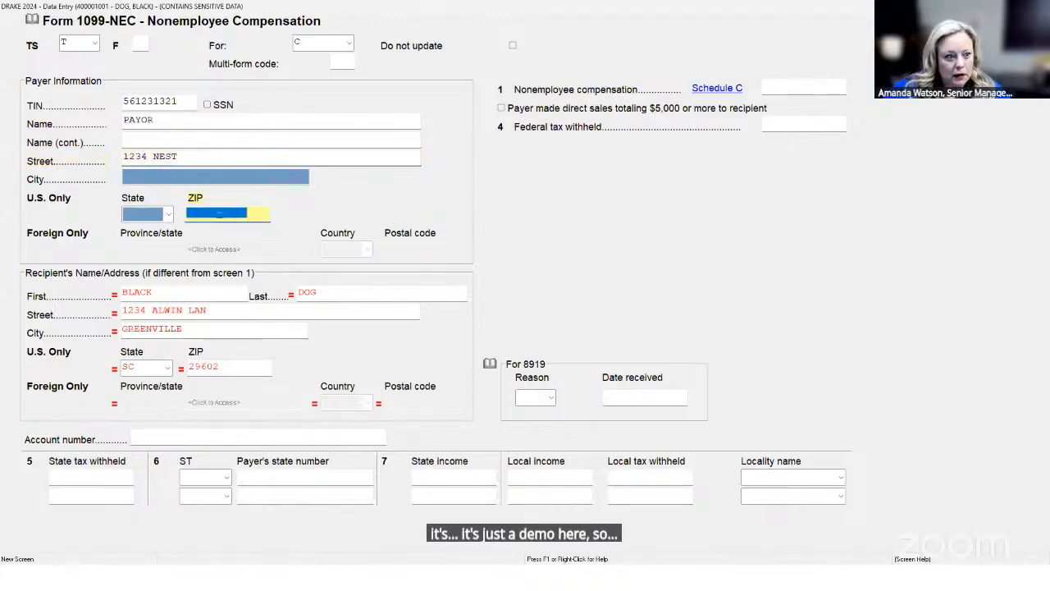
text(10026-)
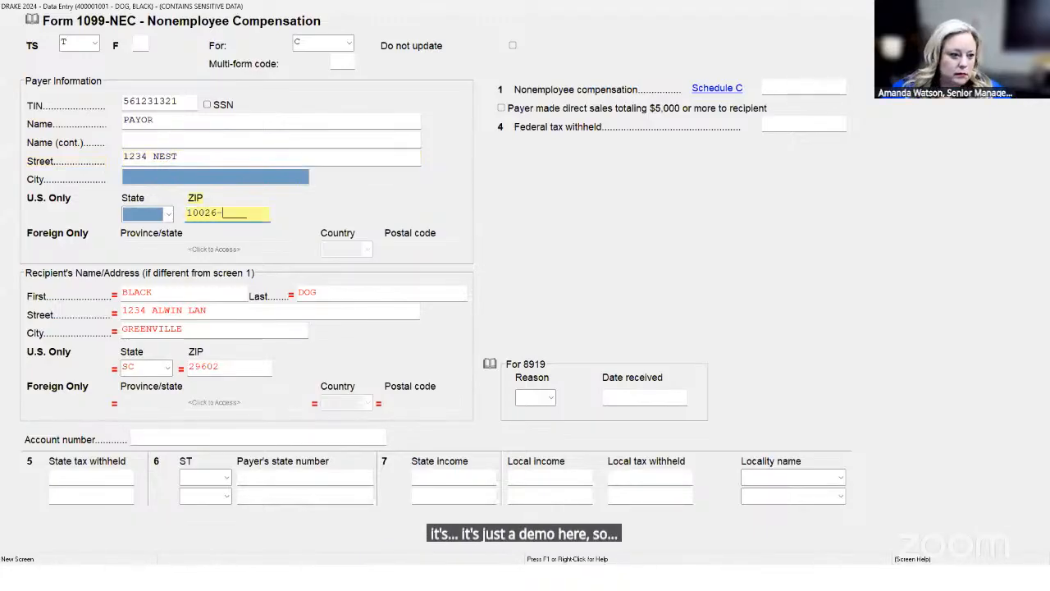
key(Tab)
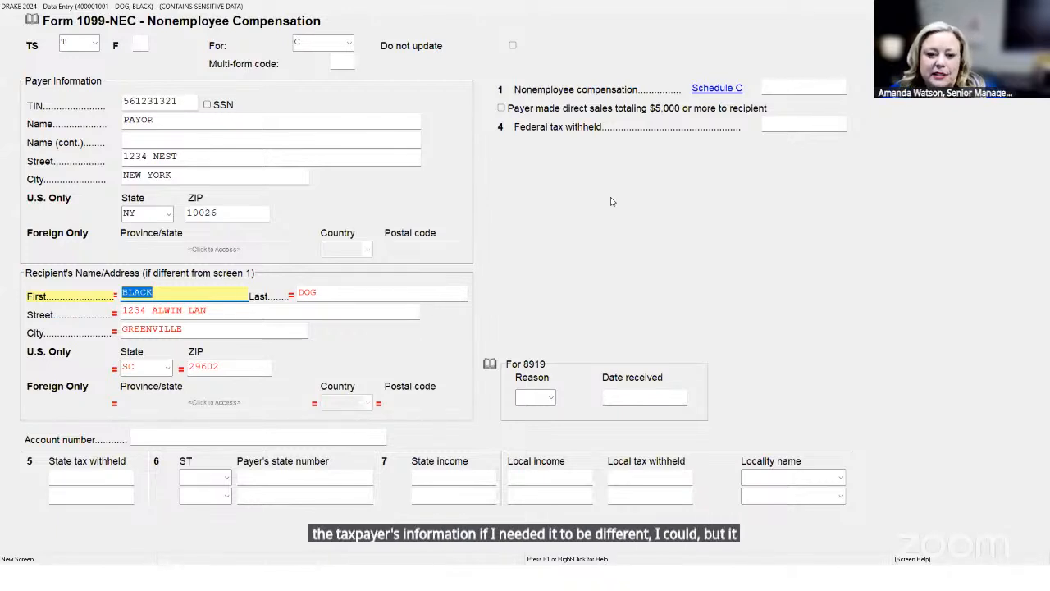
Report 500000 as nonemployee compensation on the 1099-NEC, advance to a blank form, and exit to the form list
click(790, 89)
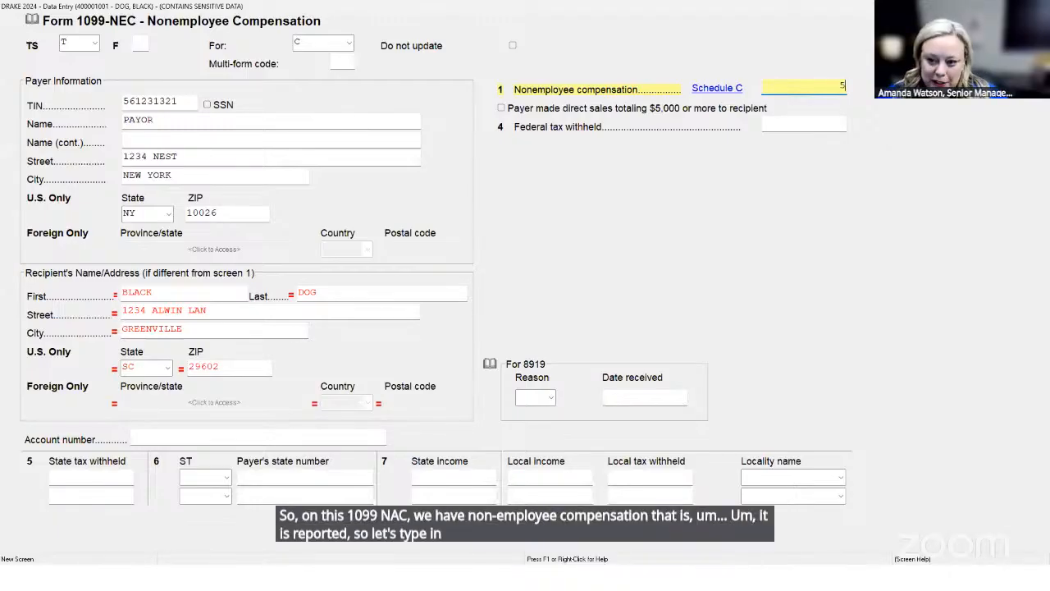
text(500000)
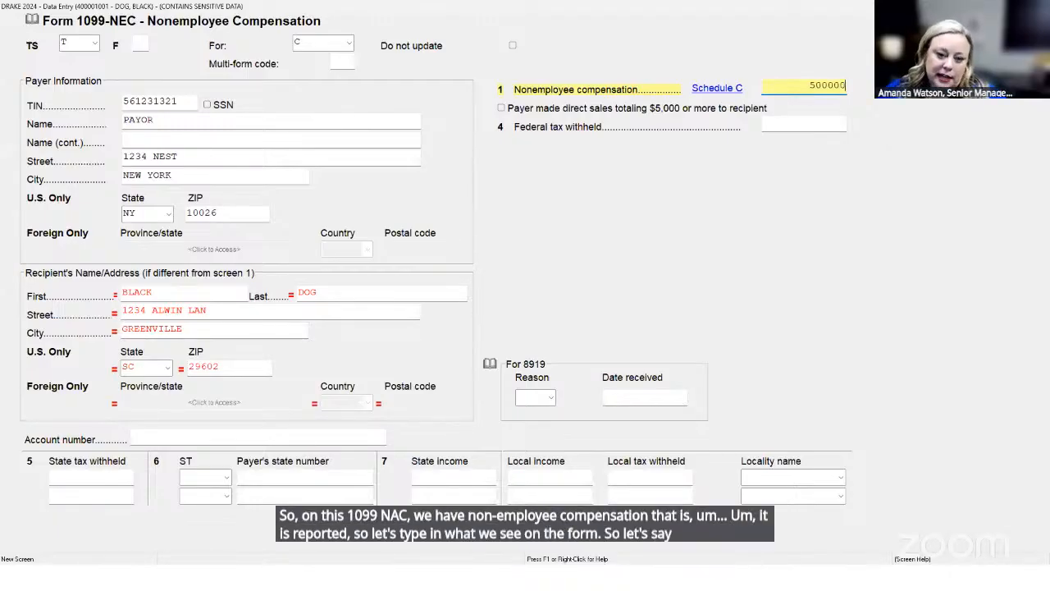
click(774, 125)
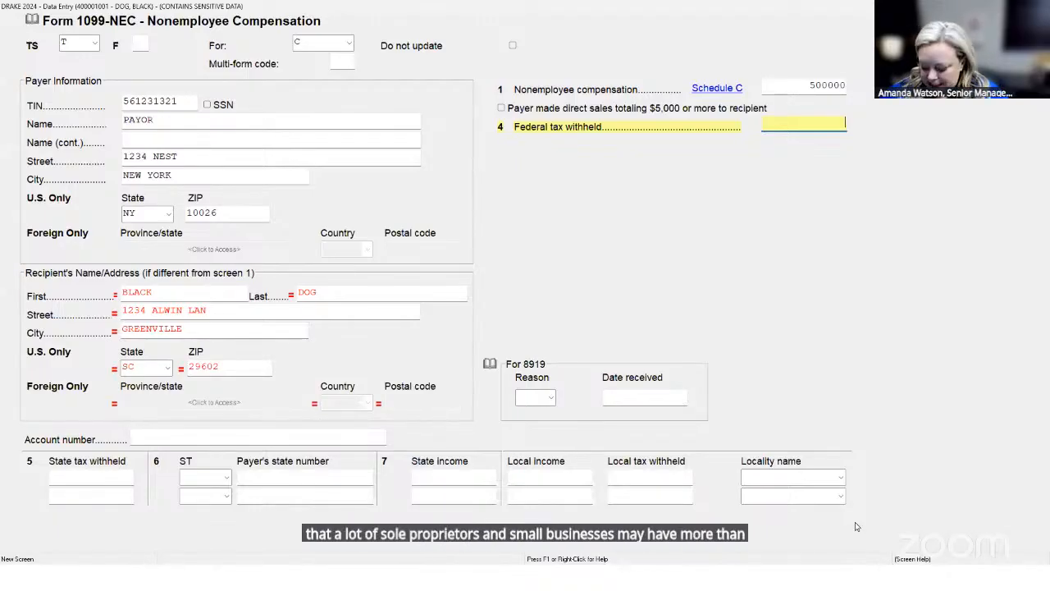
key(Page_Down)
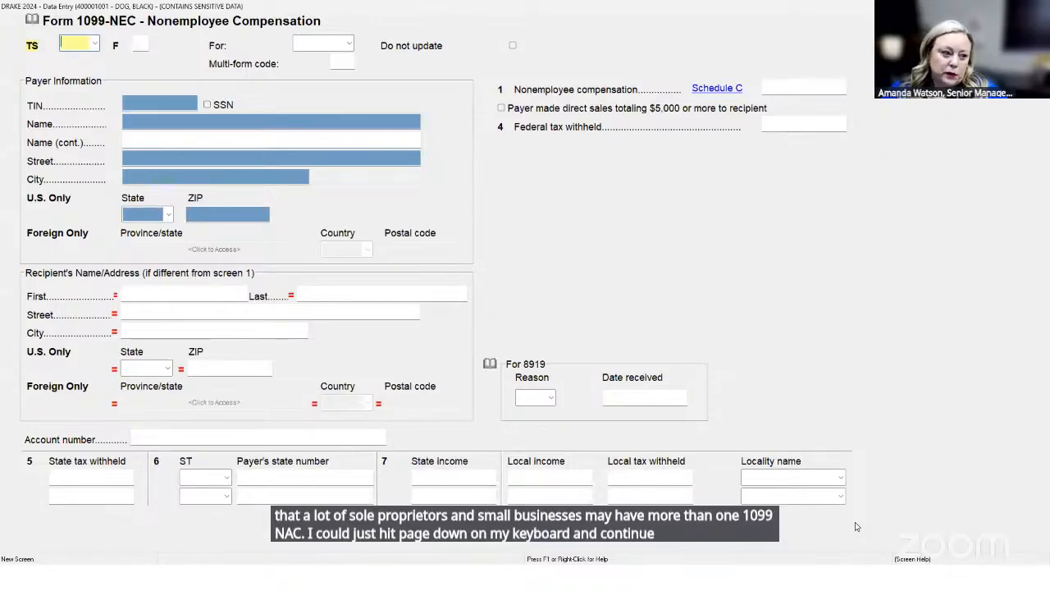
key(Escape)
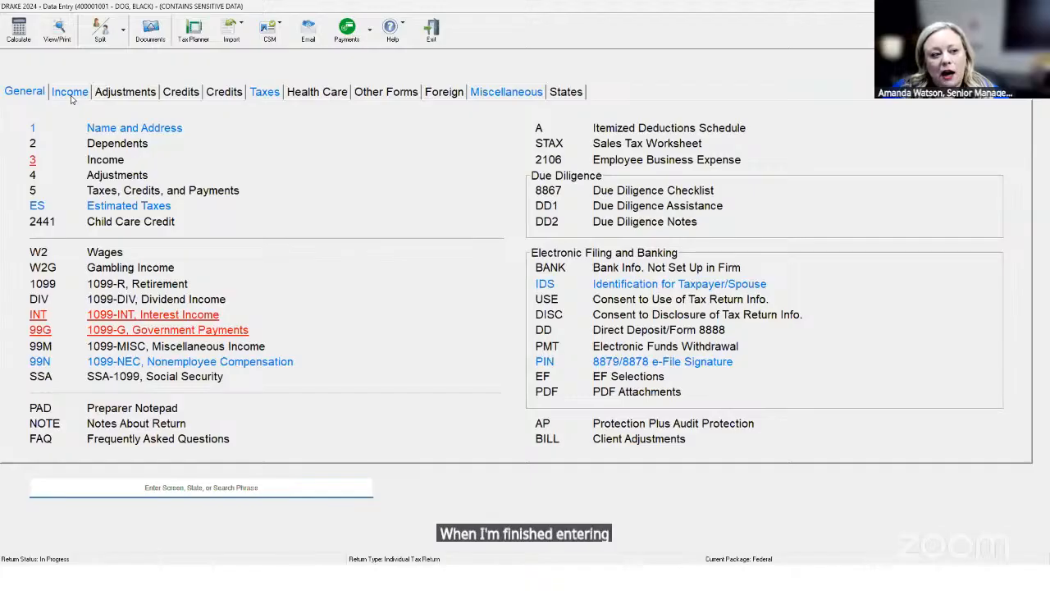
Open the existing Schedule C self-employed income screen from the Income forms
click(69, 92)
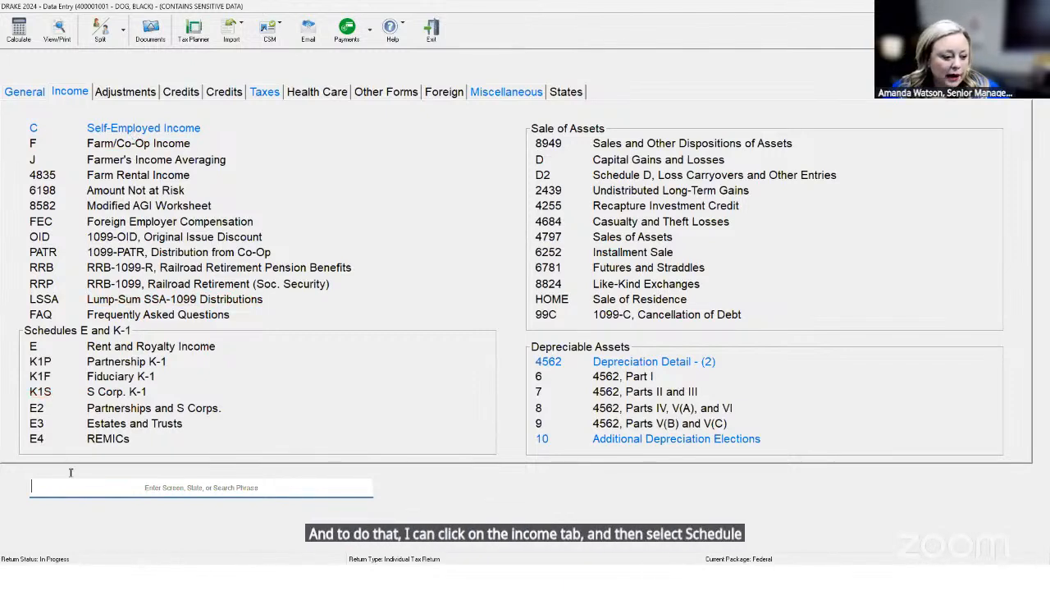
text(C)
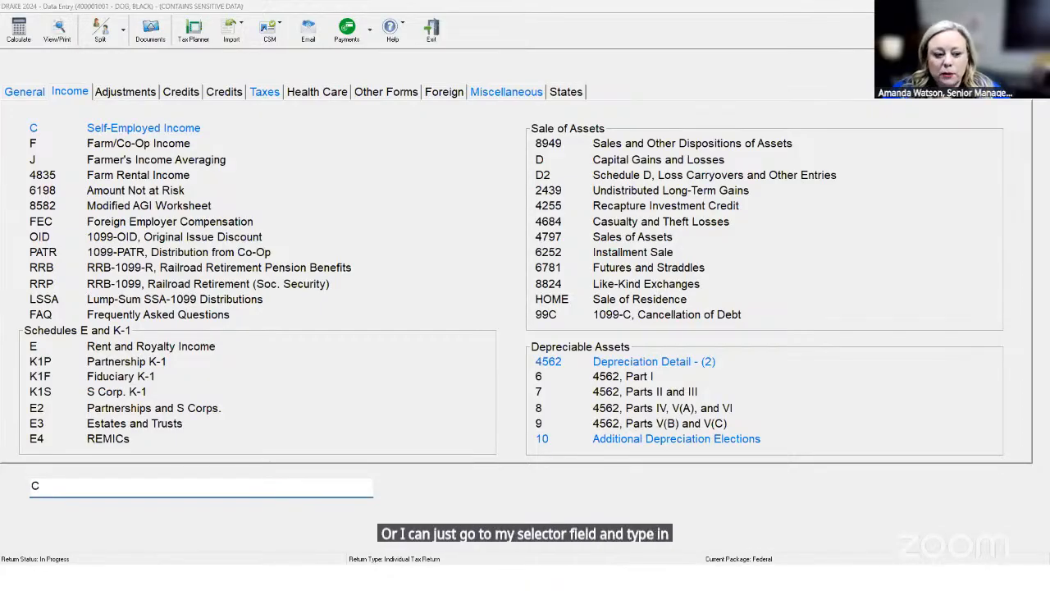
key(Return)
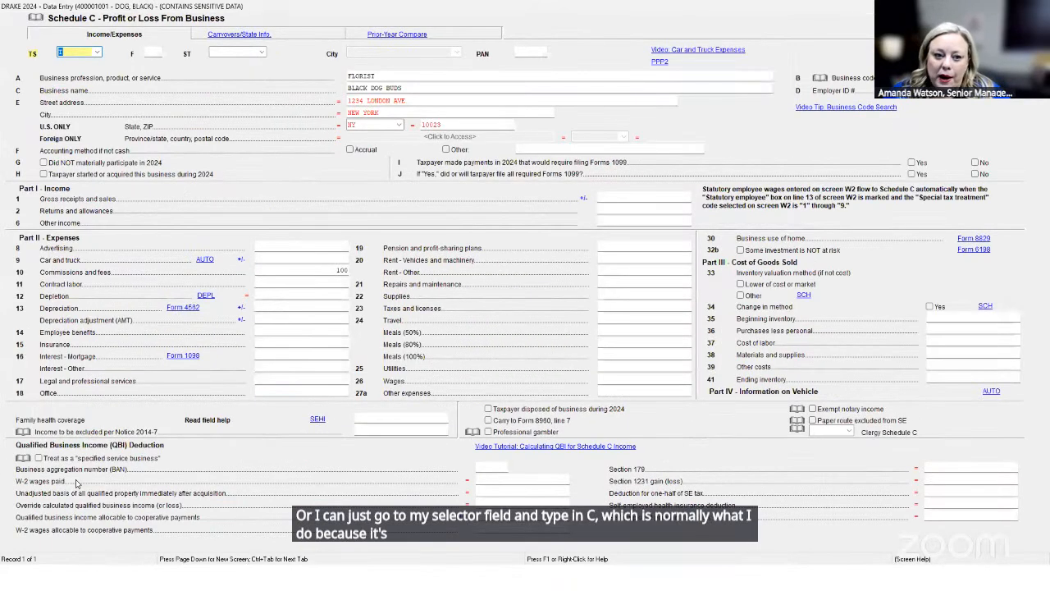
key(Escape)
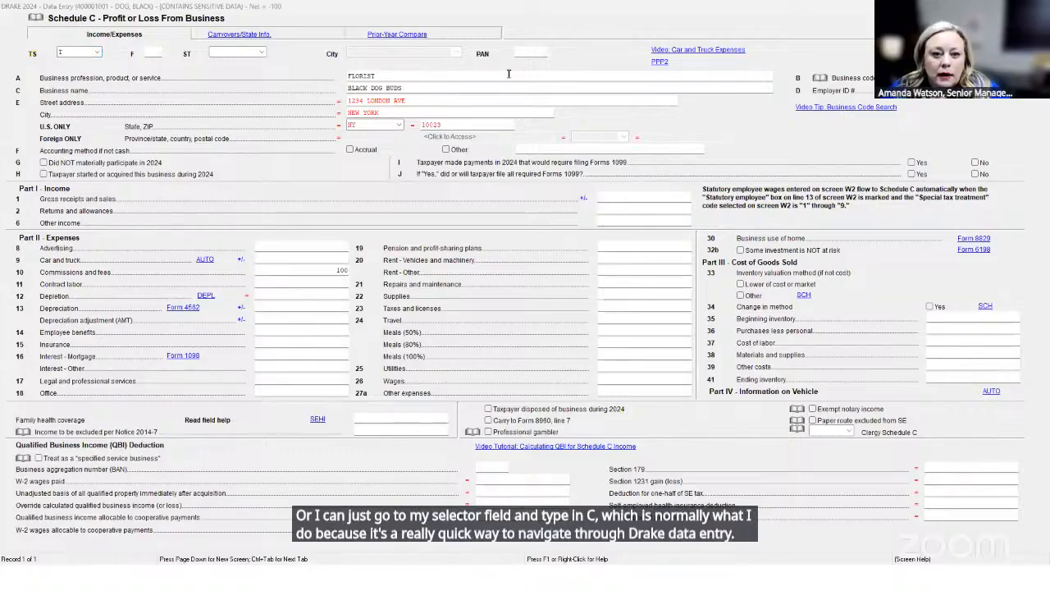
click(265, 19)
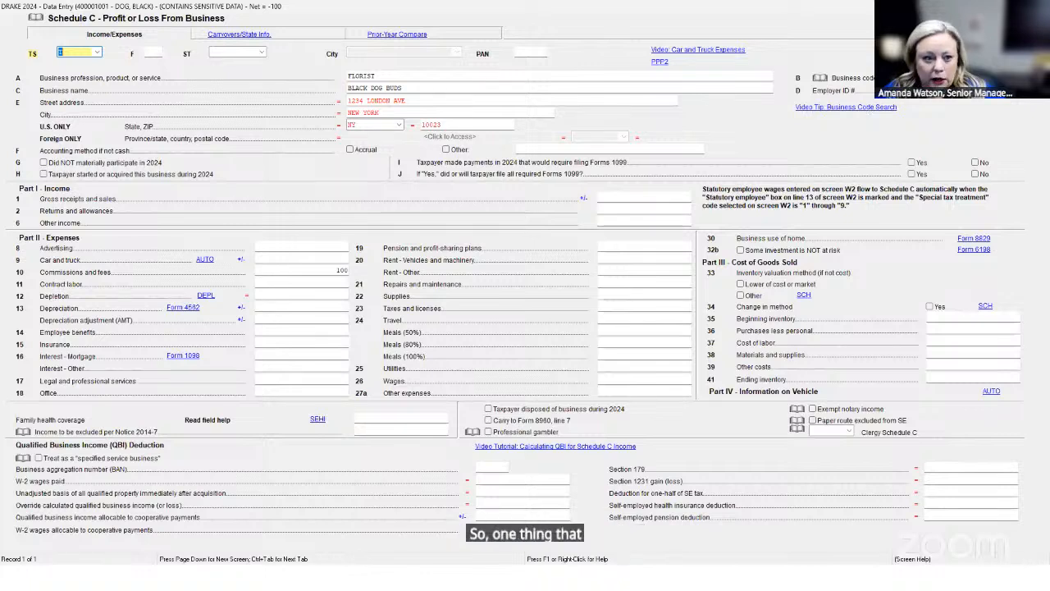
Browse the list of available business codes for Schedule C line B
click(952, 77)
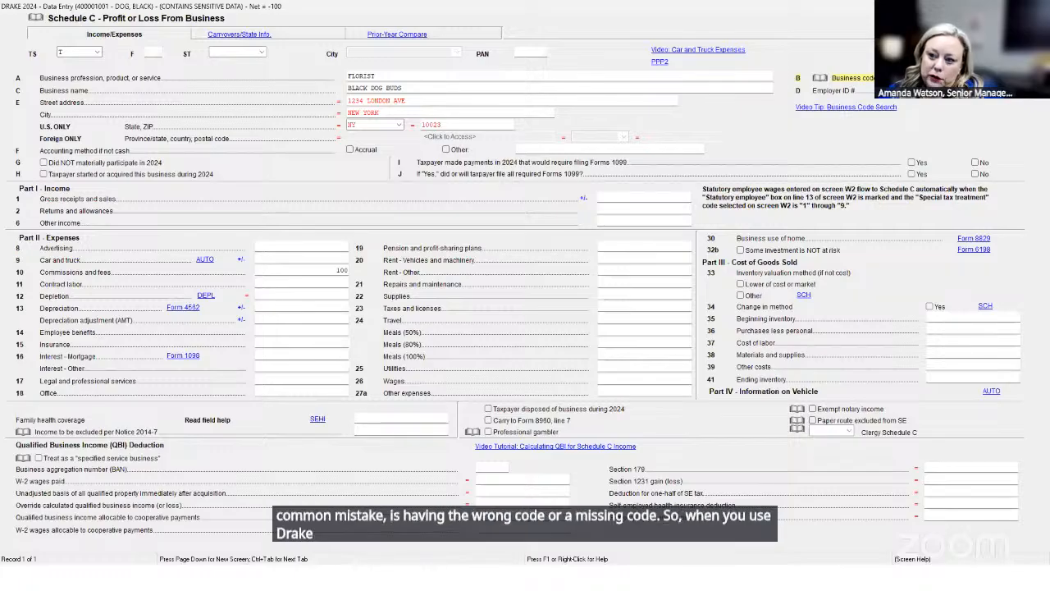
click(982, 78)
scroll(896, 107, down, 1)
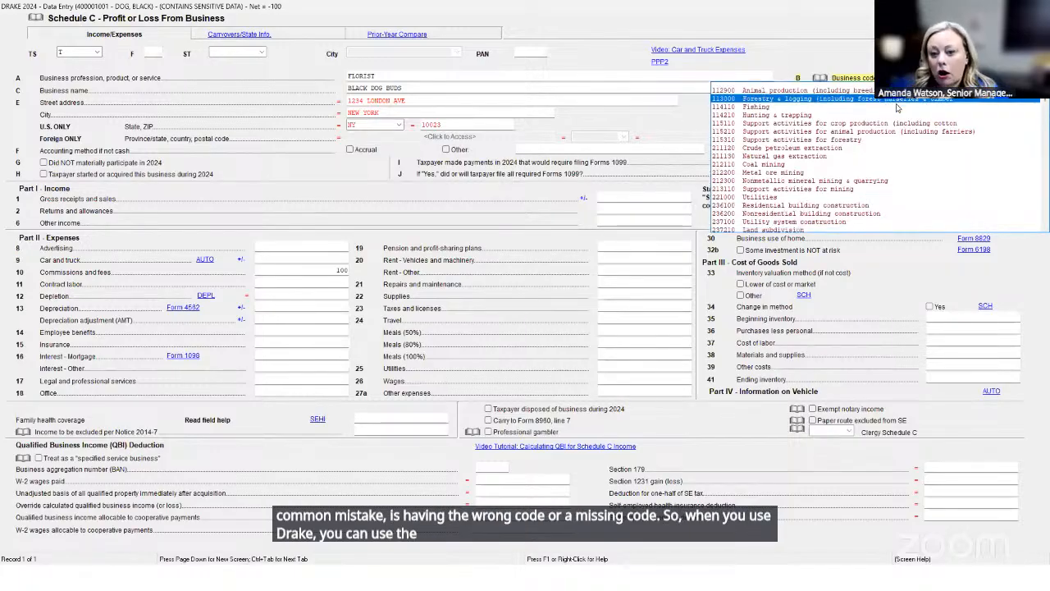
scroll(897, 107, down, 3)
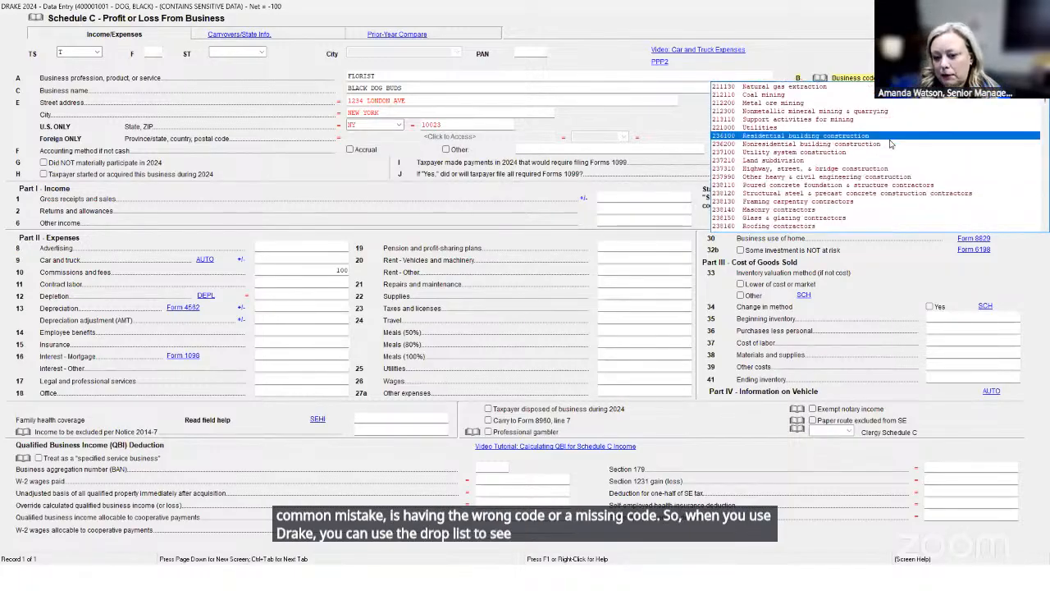
click(818, 60)
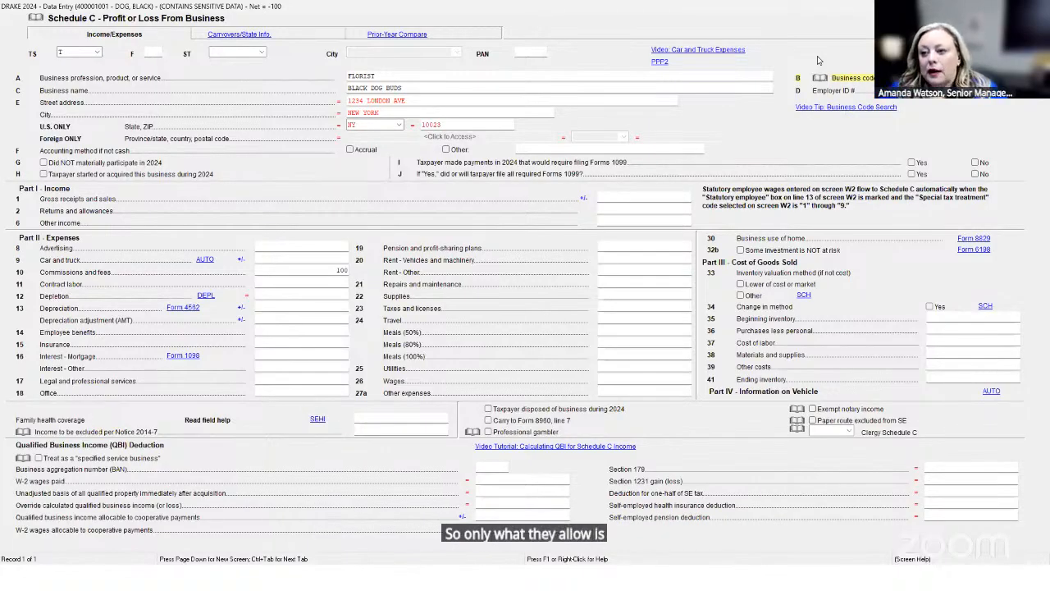
click(976, 77)
scroll(863, 154, down, 10)
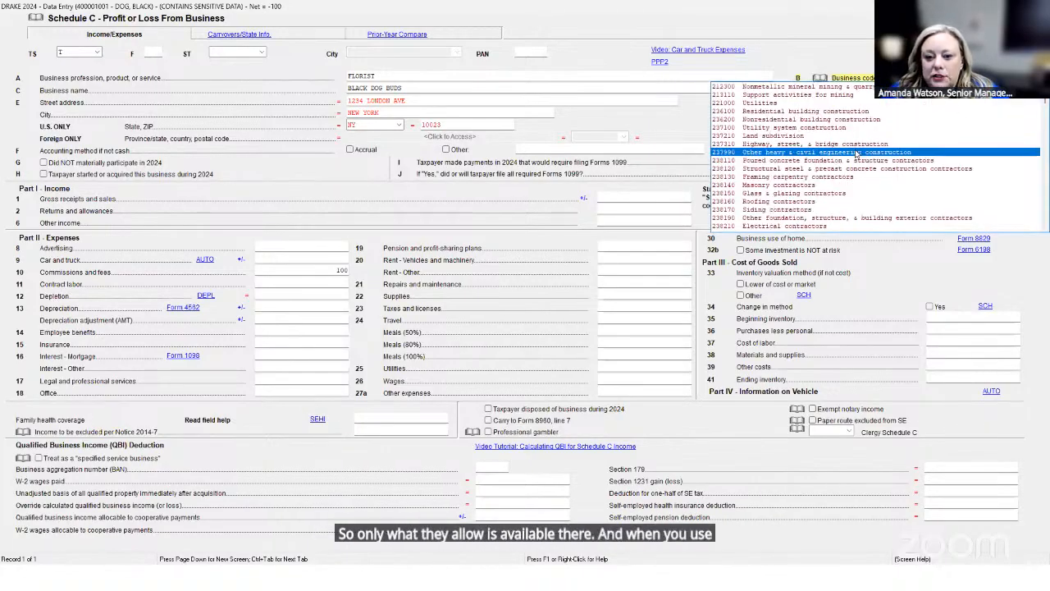
scroll(771, 168, down, 3)
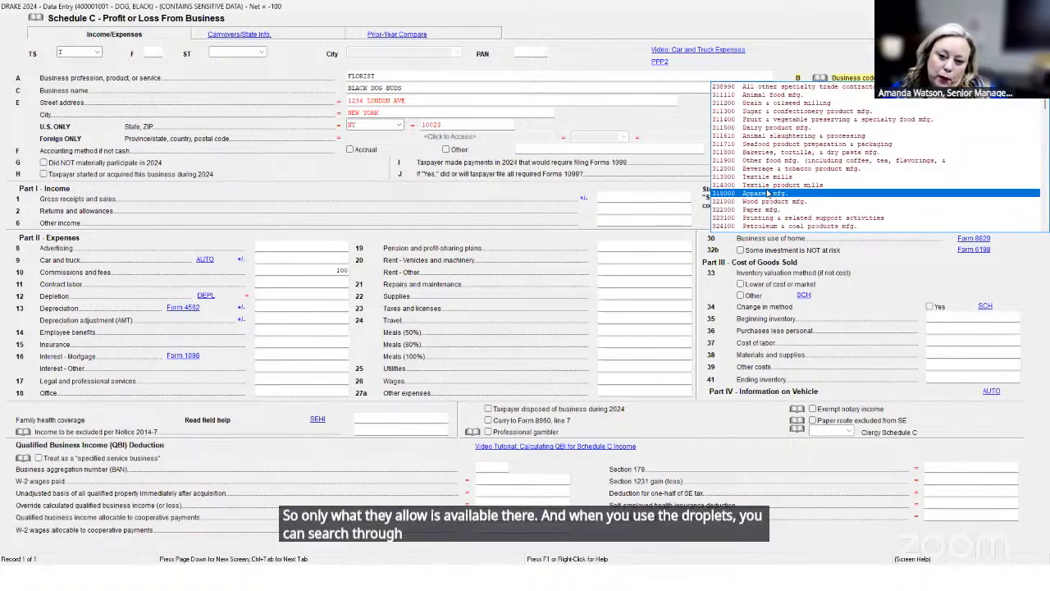
click(768, 193)
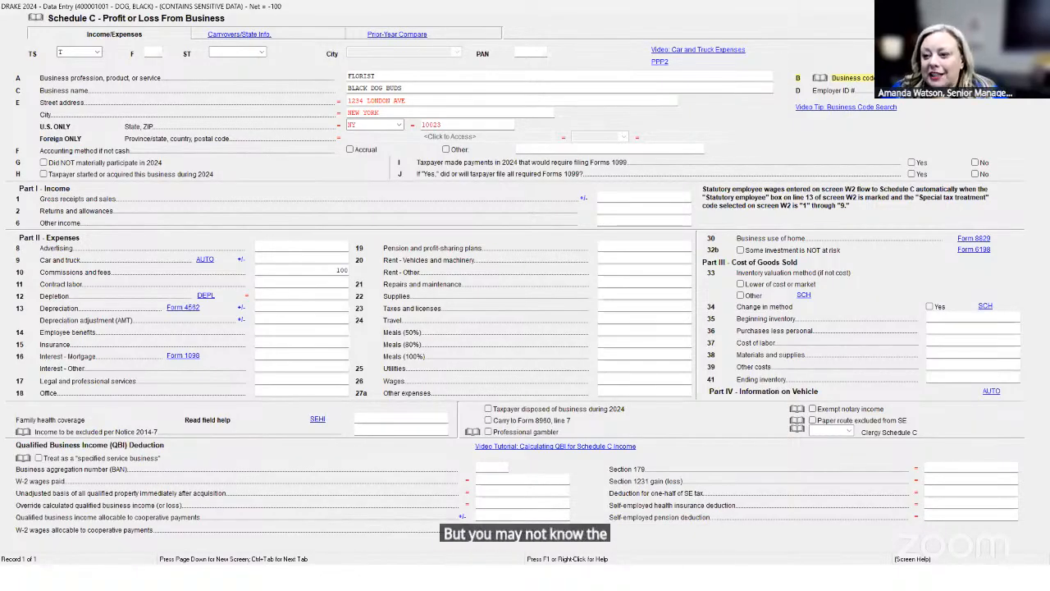
click(1015, 78)
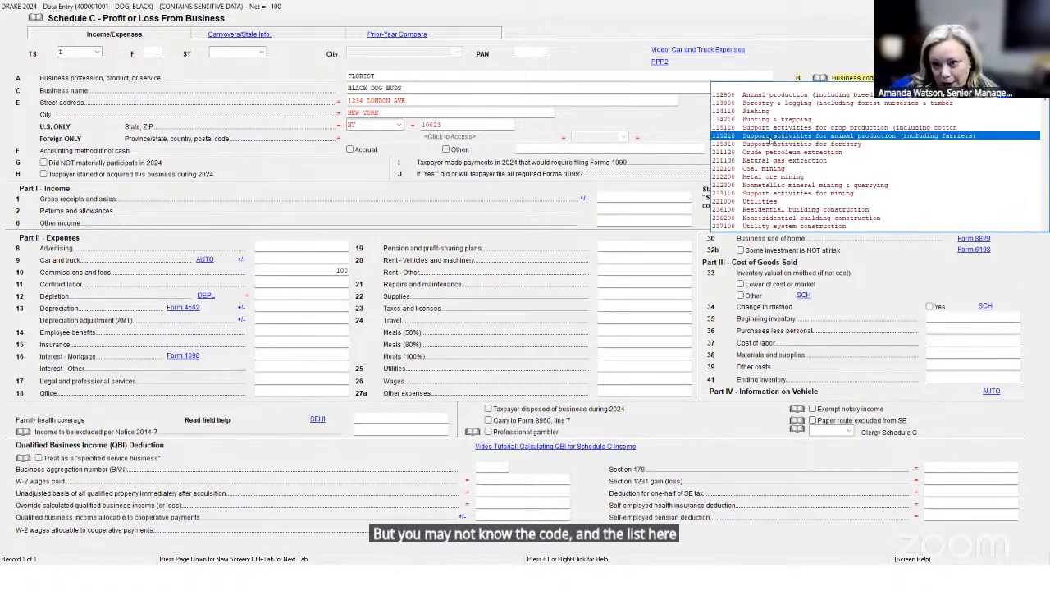
click(1015, 79)
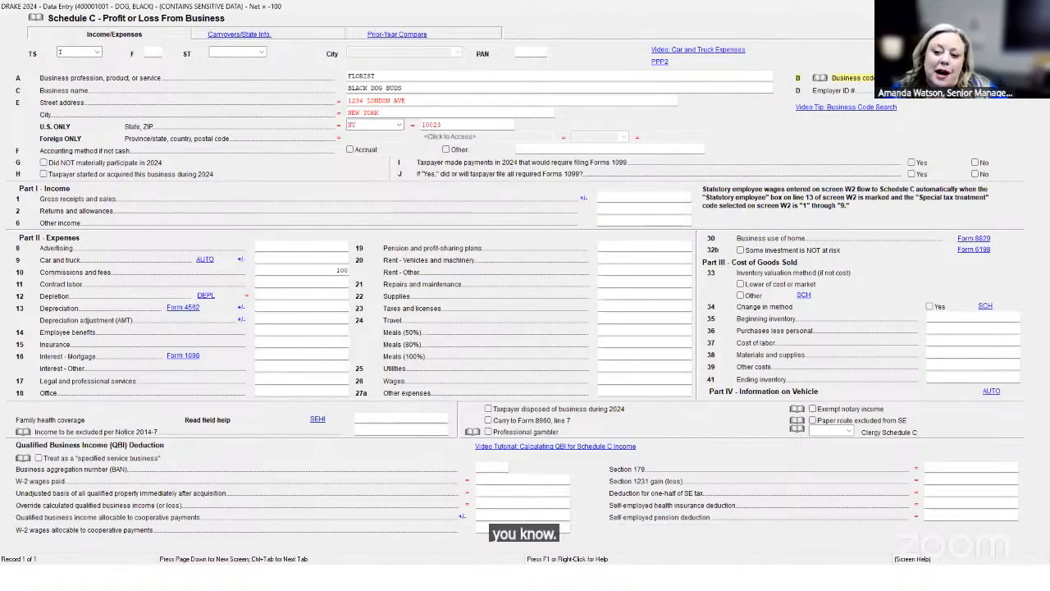
Search the business codes for "flo", assign 459310 Florists to line B, and leave the employer ID blank
right_click(969, 79)
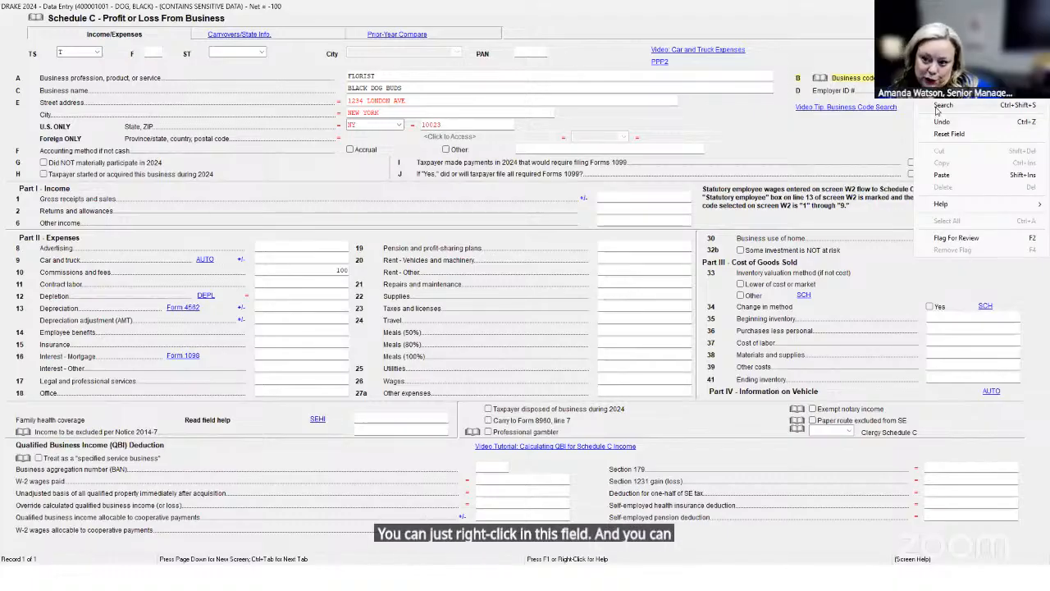
click(999, 109)
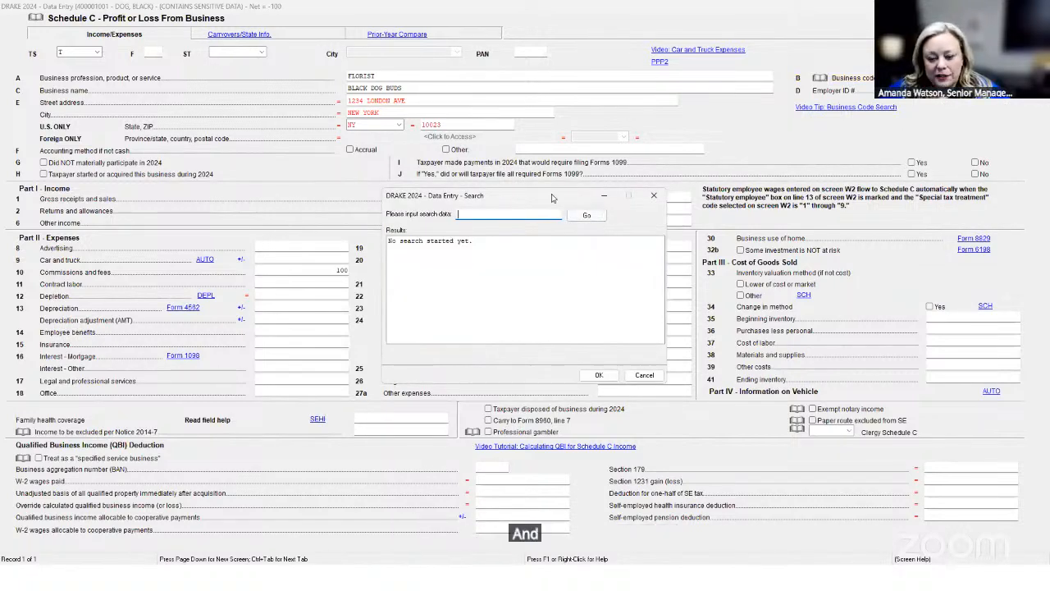
drag(552, 198, 733, 124)
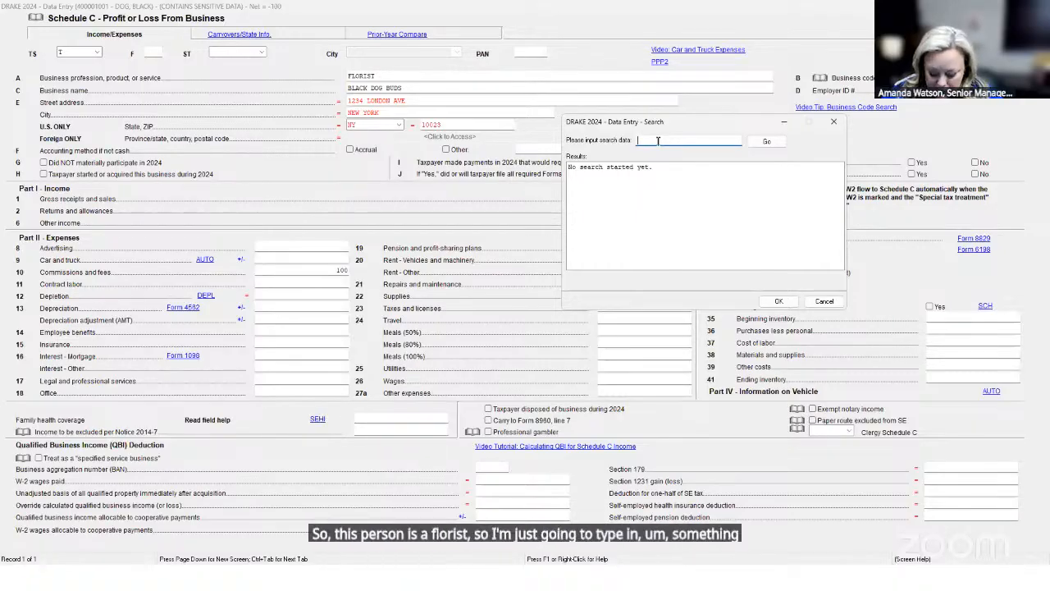
text(fl)
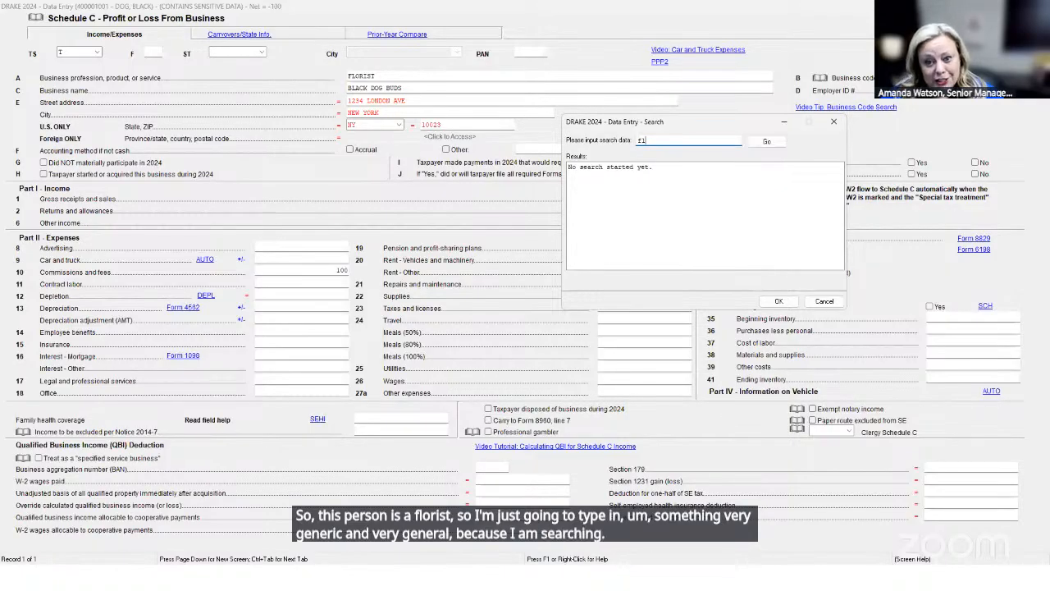
text(o)
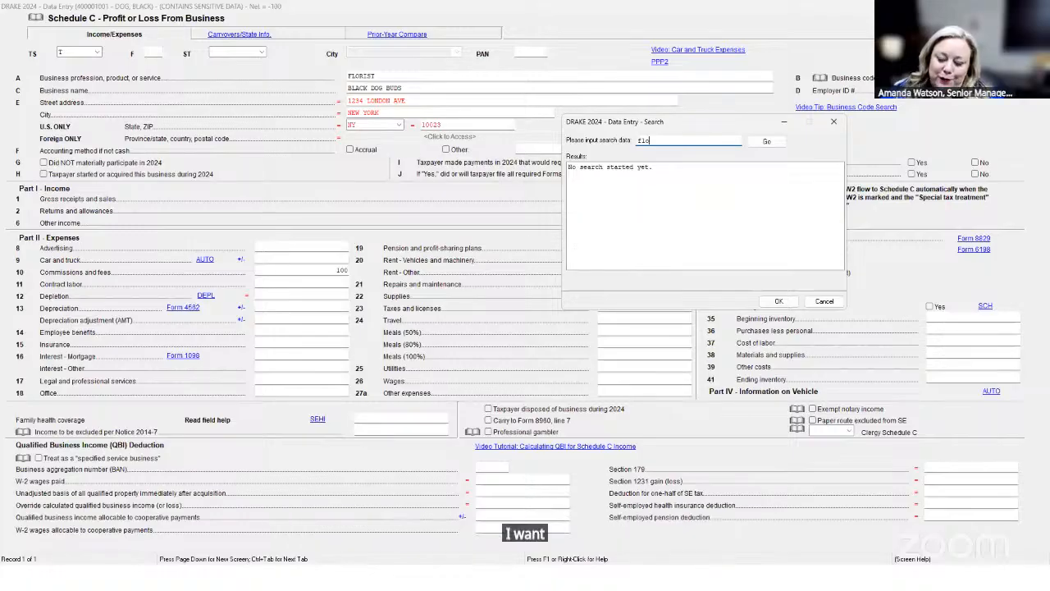
key(Return)
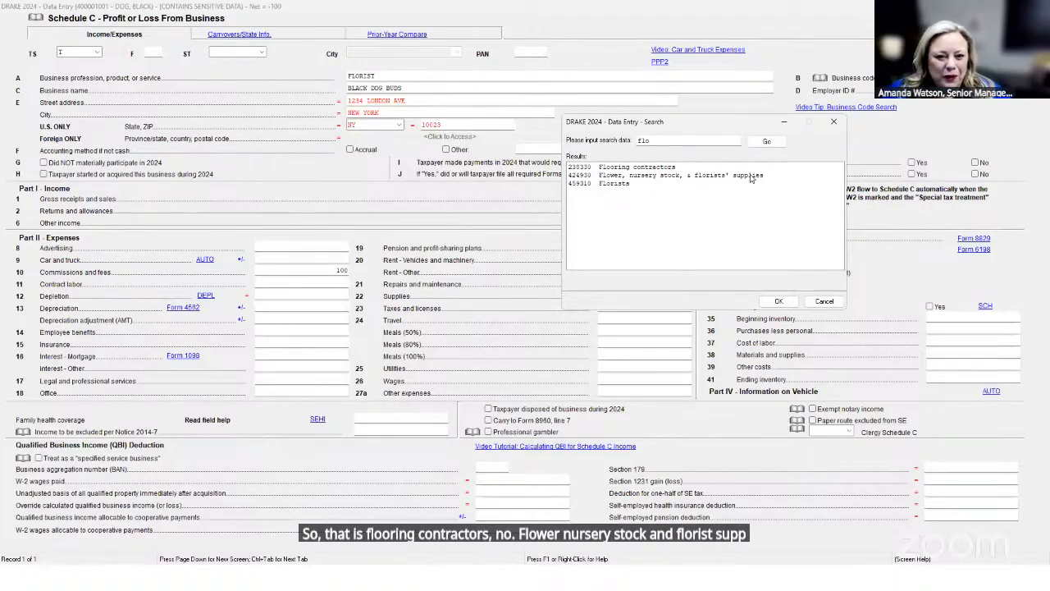
click(617, 184)
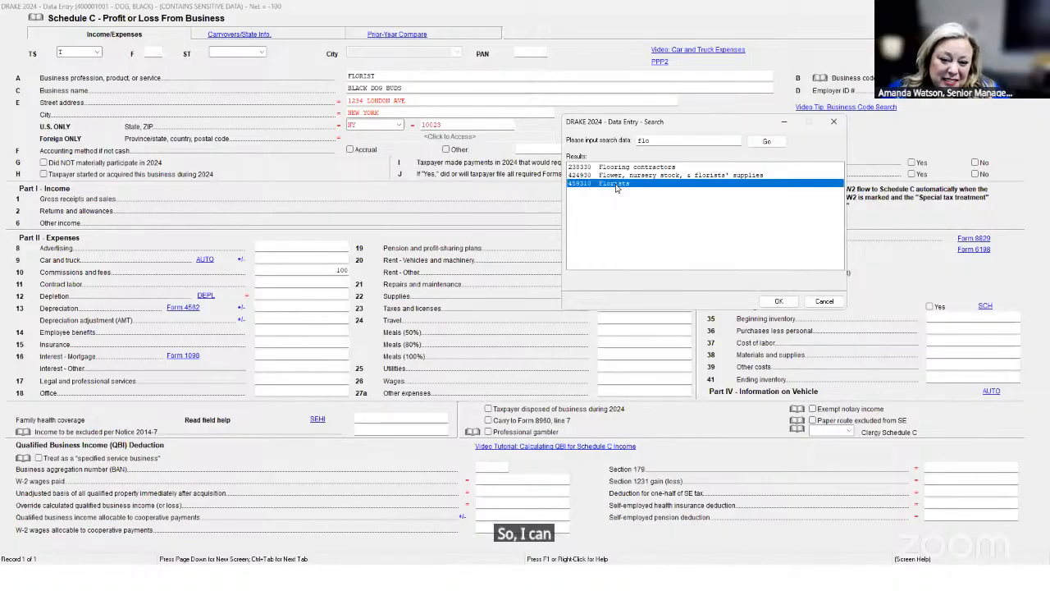
double_click(624, 186)
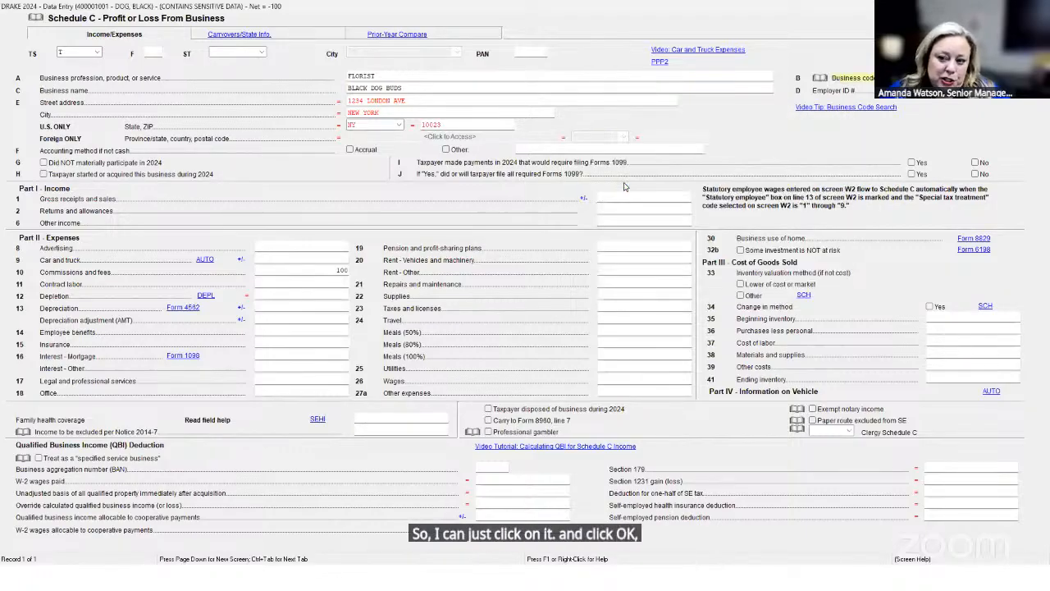
key(Tab)
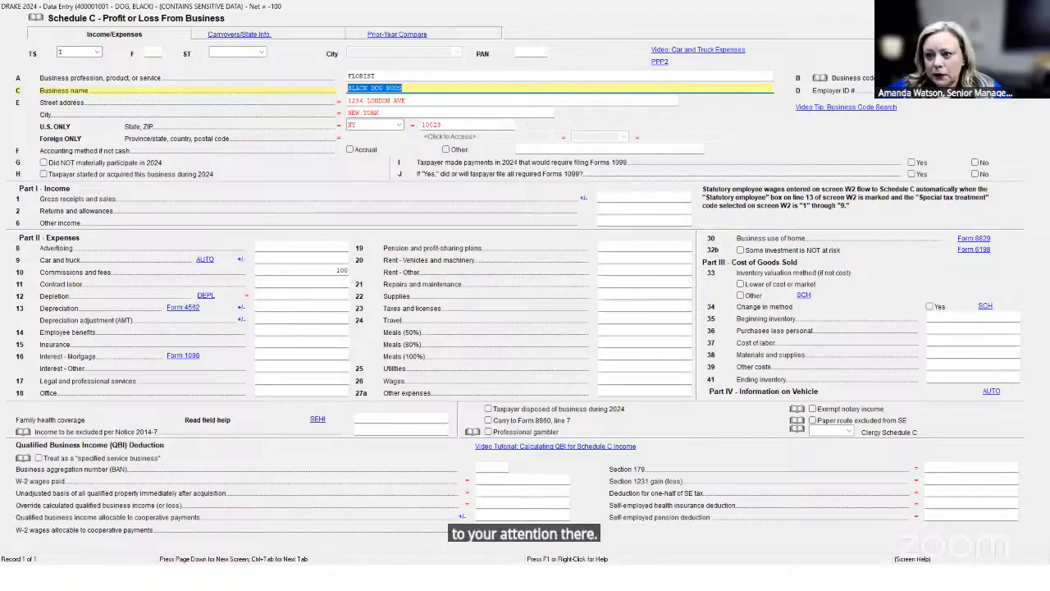
key(Tab)
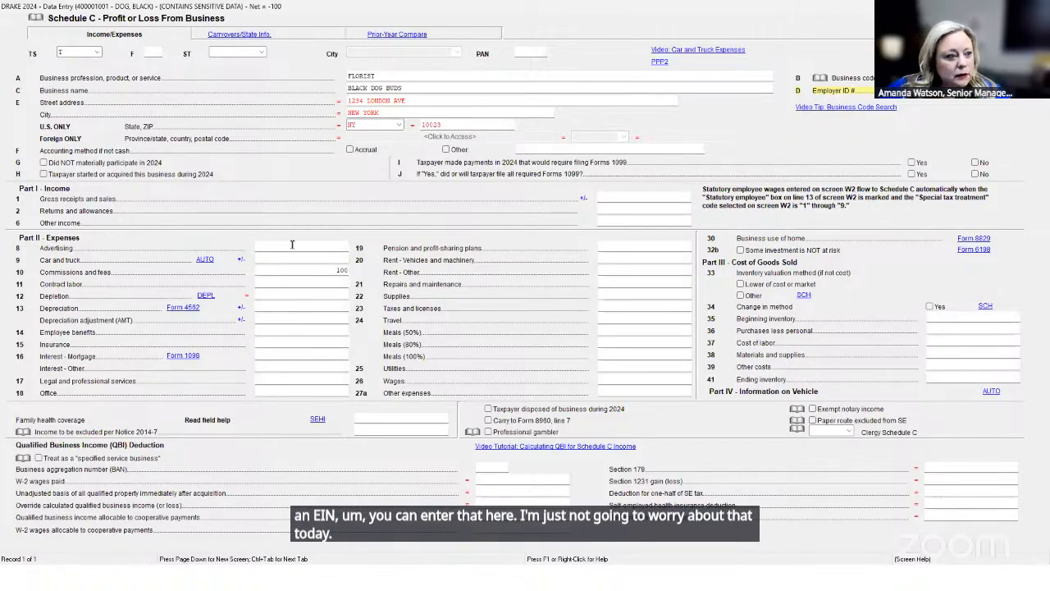
key(Tab)
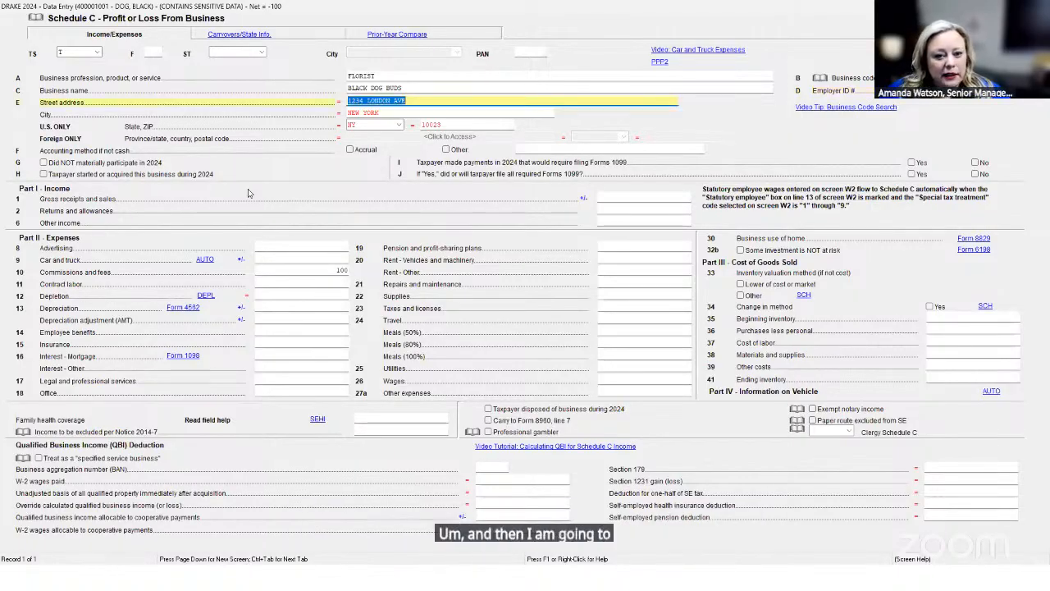
Add a detail worksheet to the line 1 gross receipts and list CASH with an amount of 2000
click(614, 196)
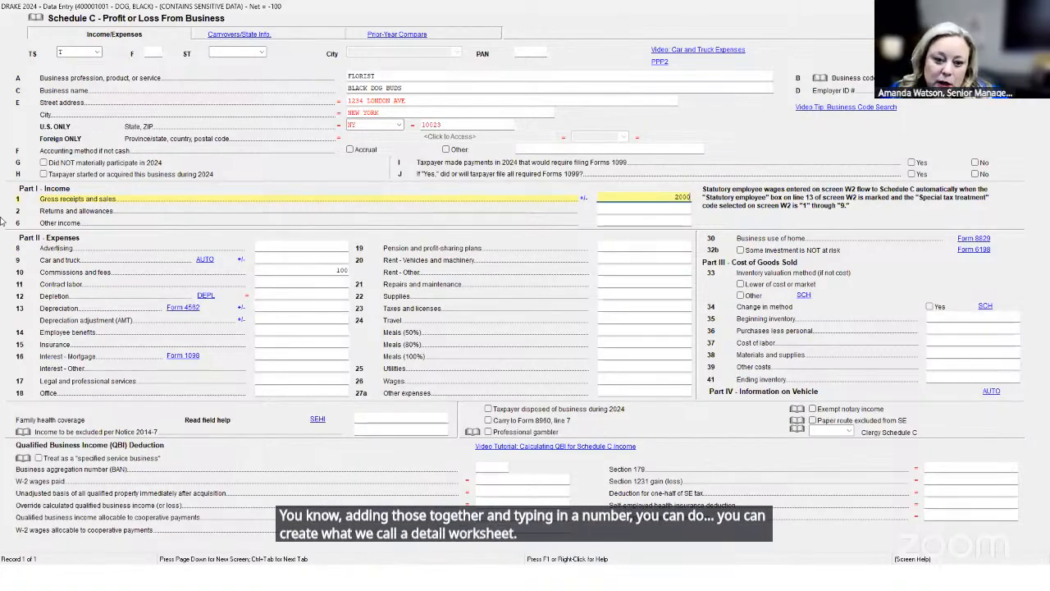
right_click(621, 199)
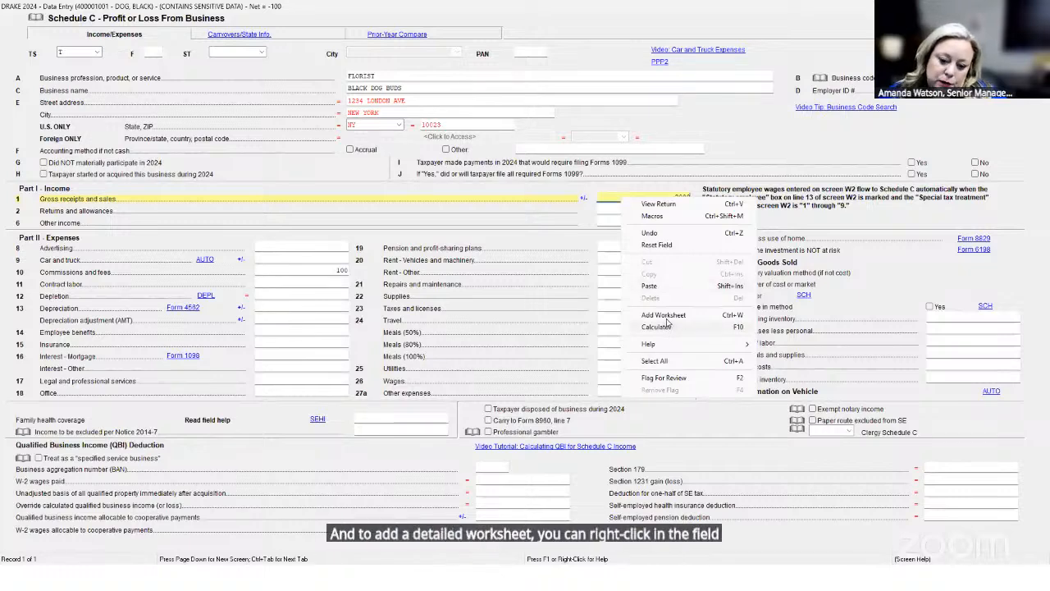
click(713, 318)
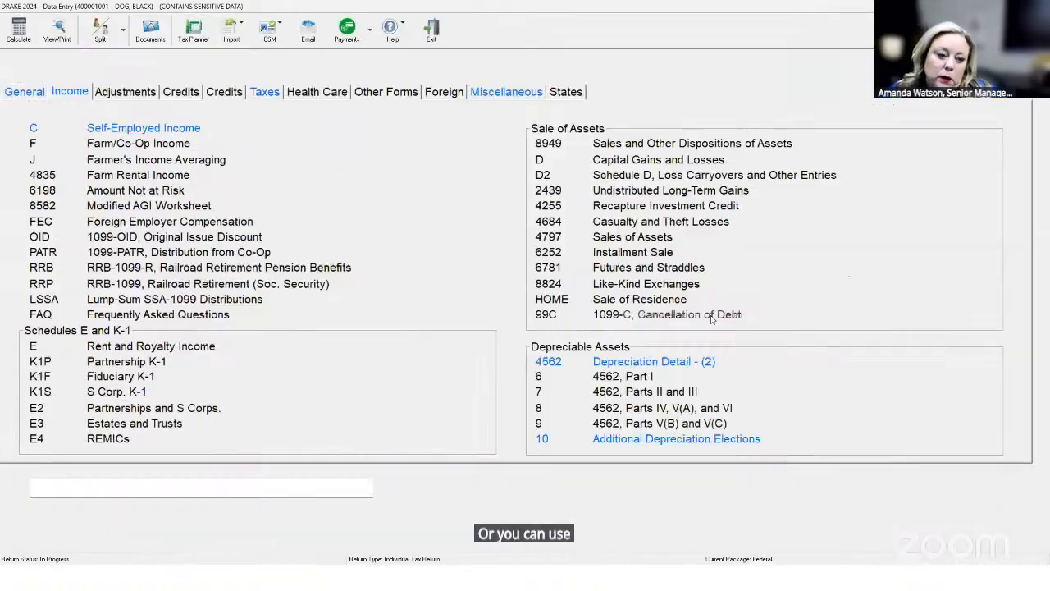
key(Return)
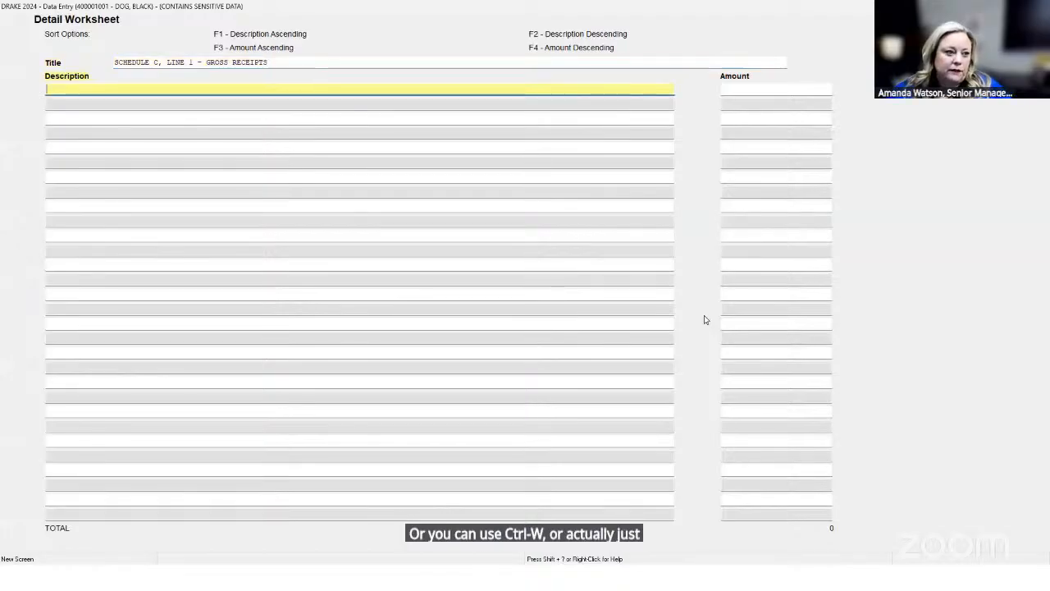
text(CASH)
key(Return)
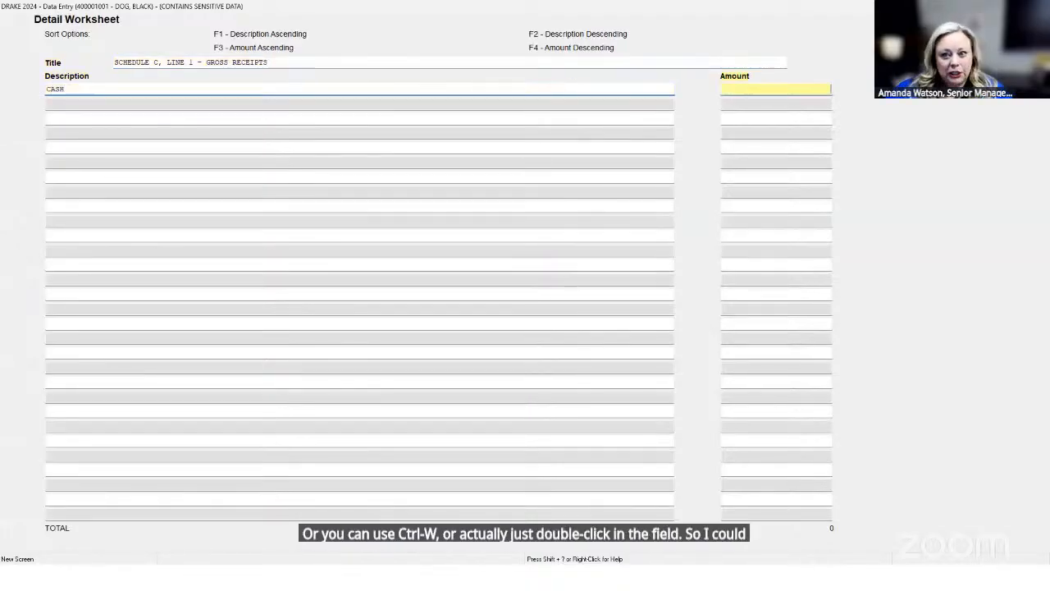
text(2000)
key(Return)
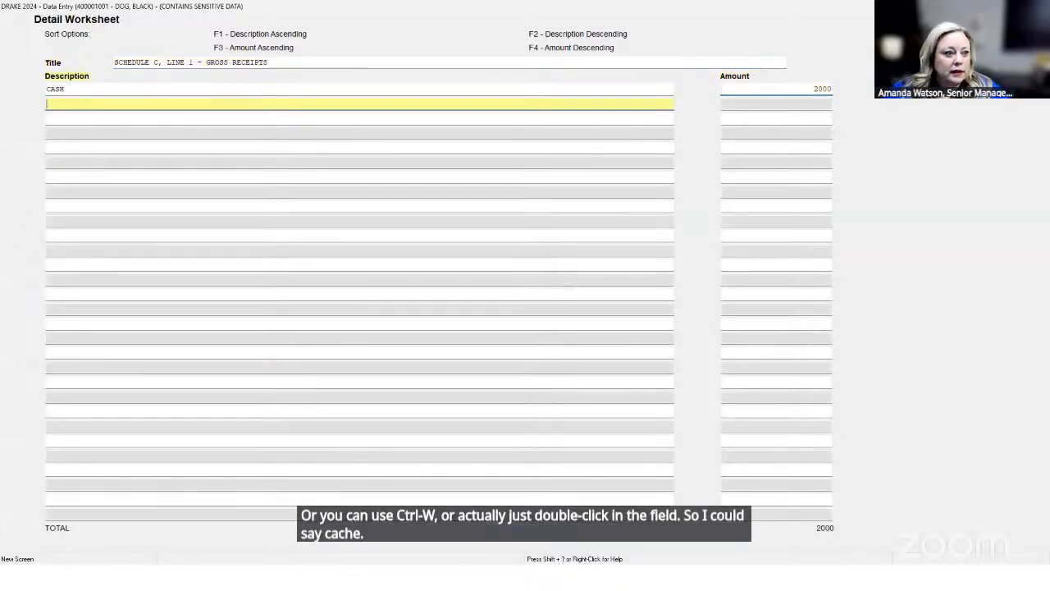
List CHECK at 1000 and VENMO at 1000 on the gross receipts worksheet, and return to Schedule C
text(CHECK)
key(Return)
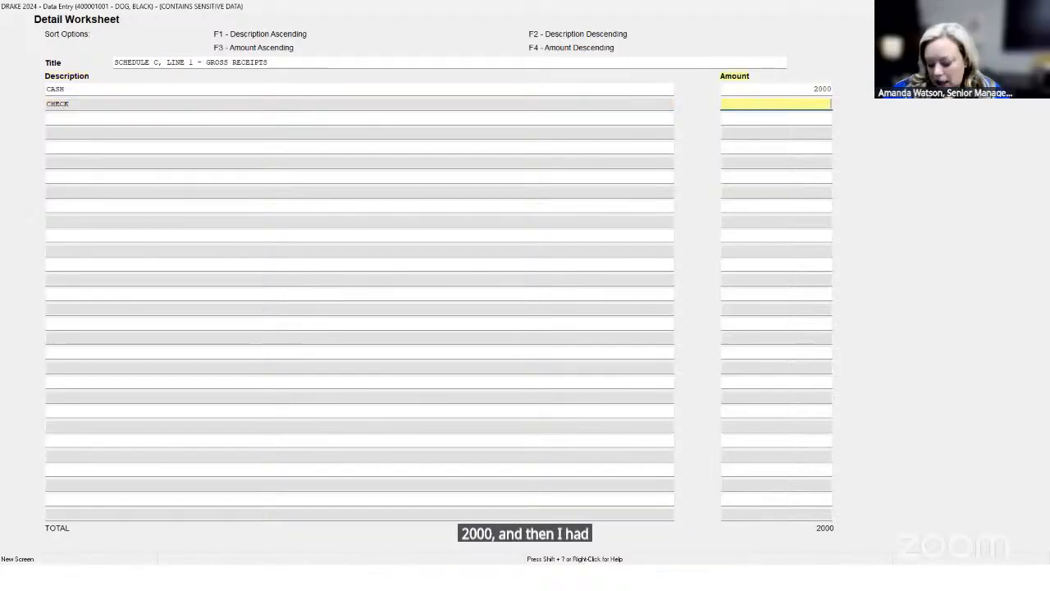
text(1000)
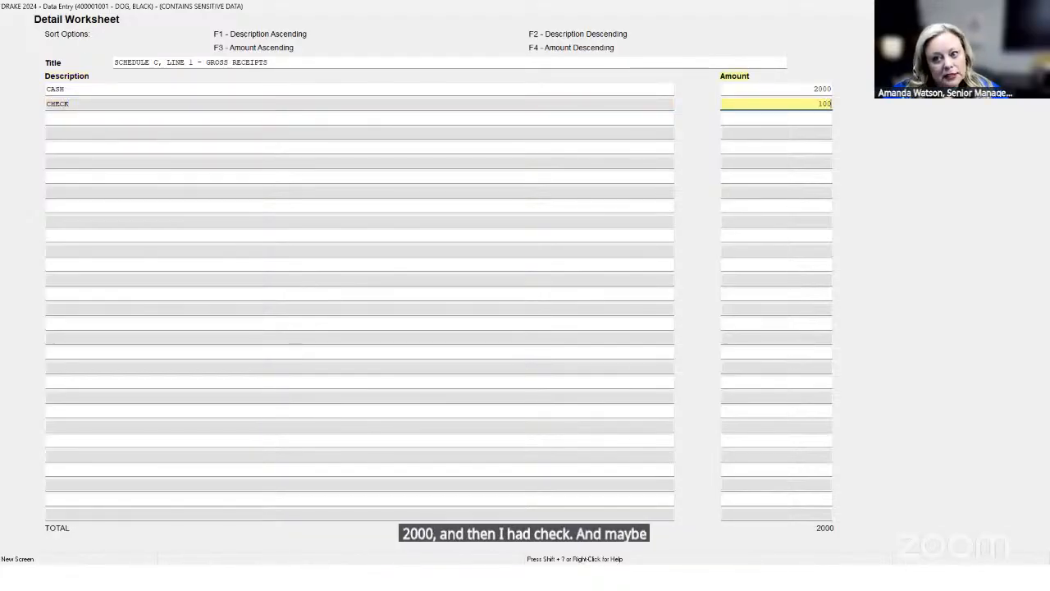
key(Return)
text(VEMNO)
key(BackSpace)
key(BackSpace)
key(BackSpace)
key(Return)
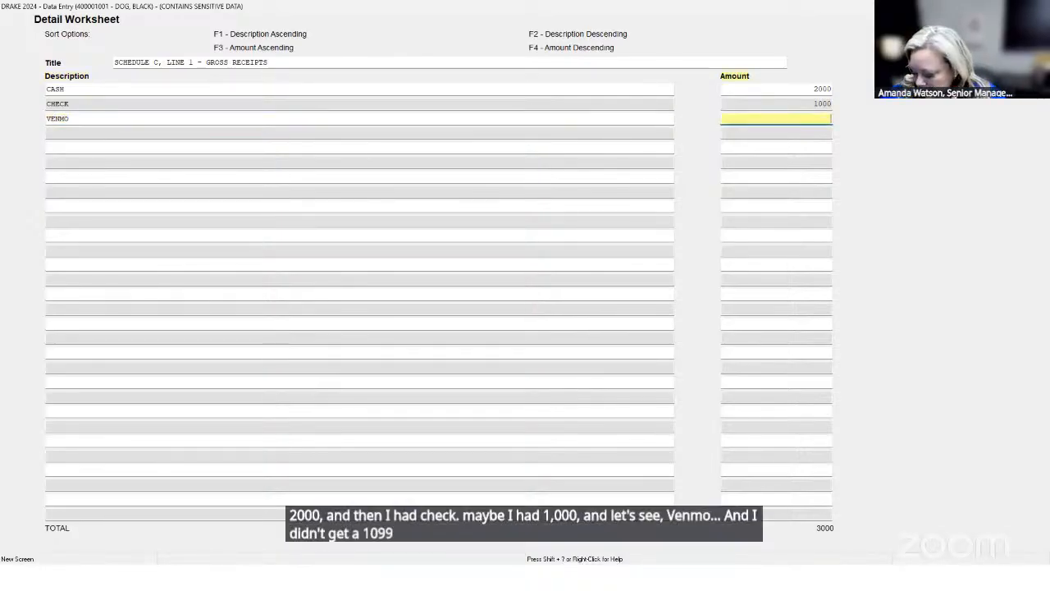
text(100)
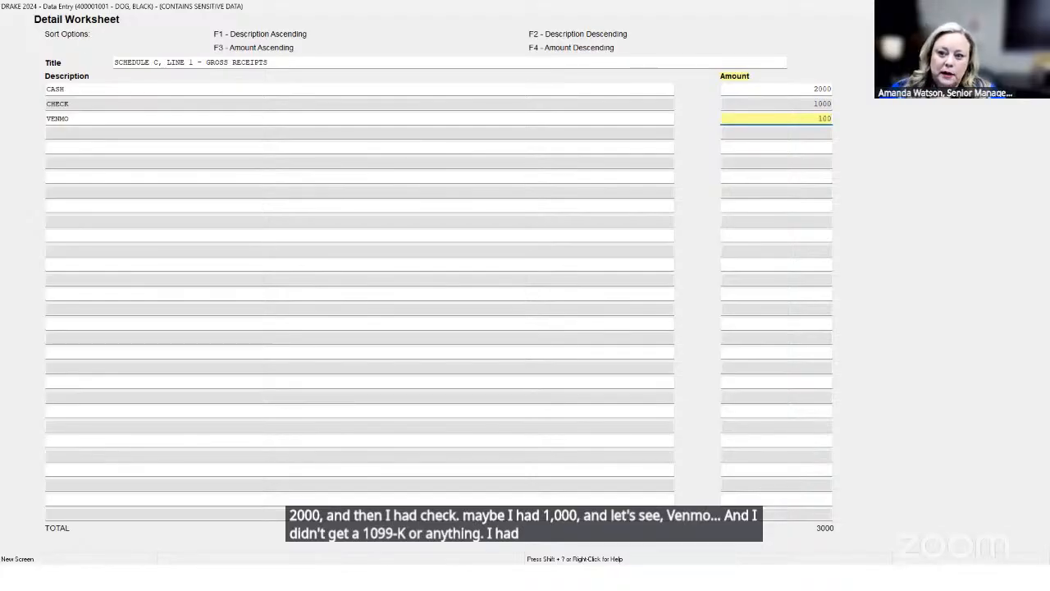
text(0)
key(Return)
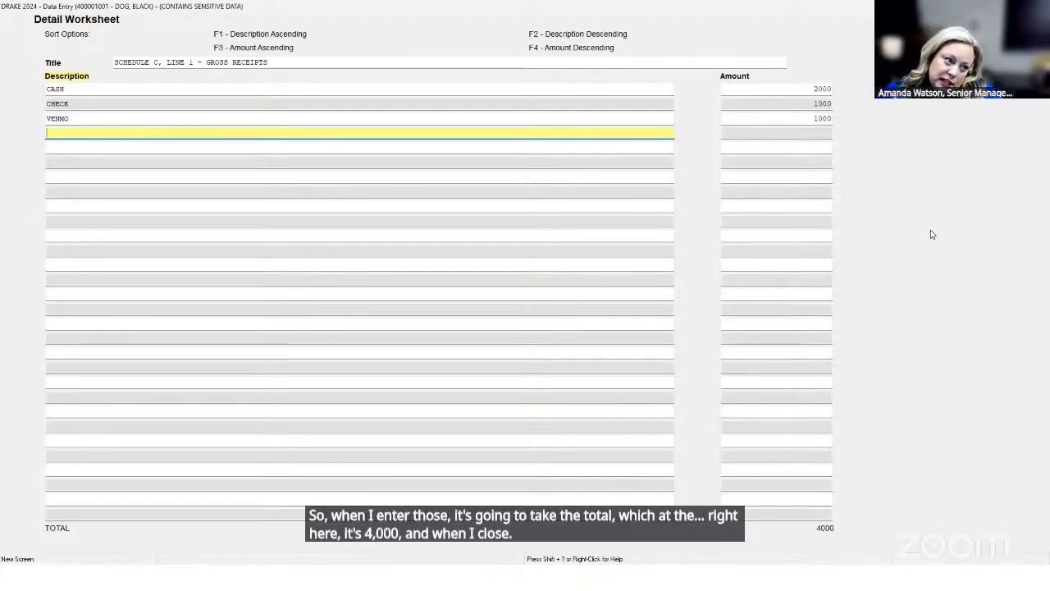
key(Escape)
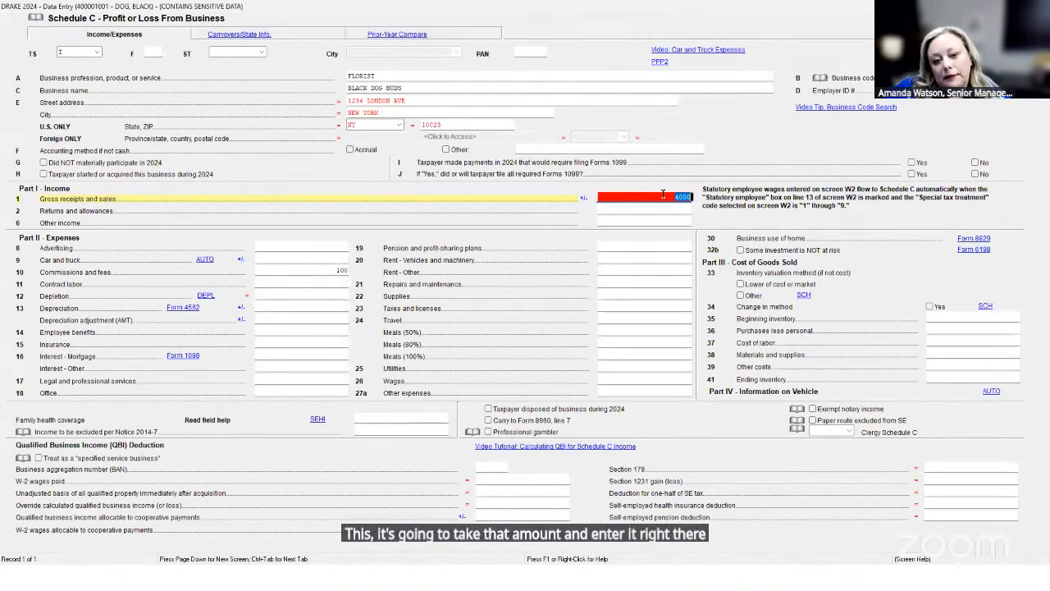
click(671, 217)
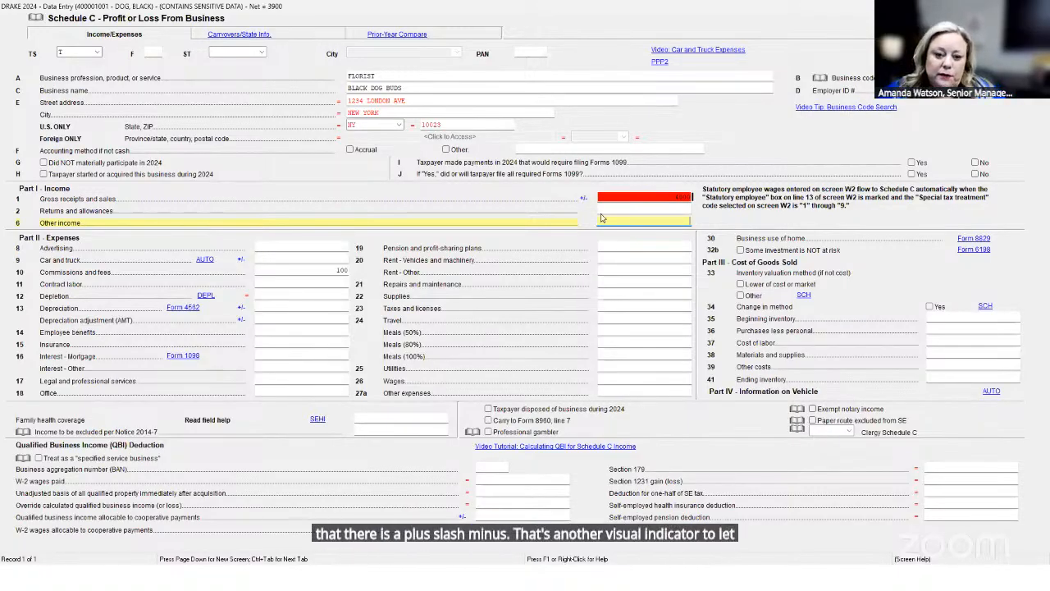
click(264, 292)
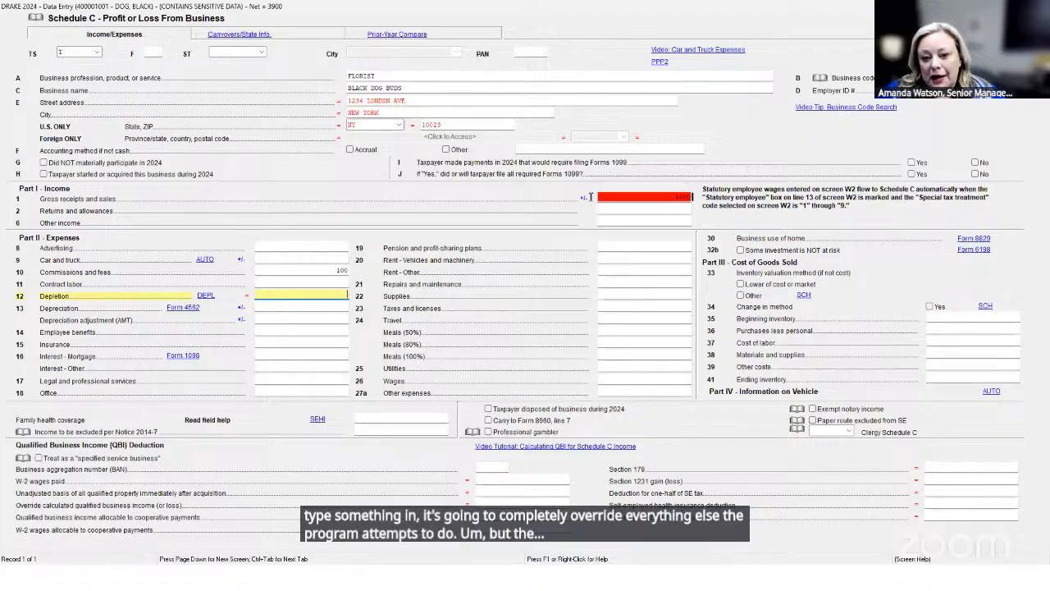
click(639, 211)
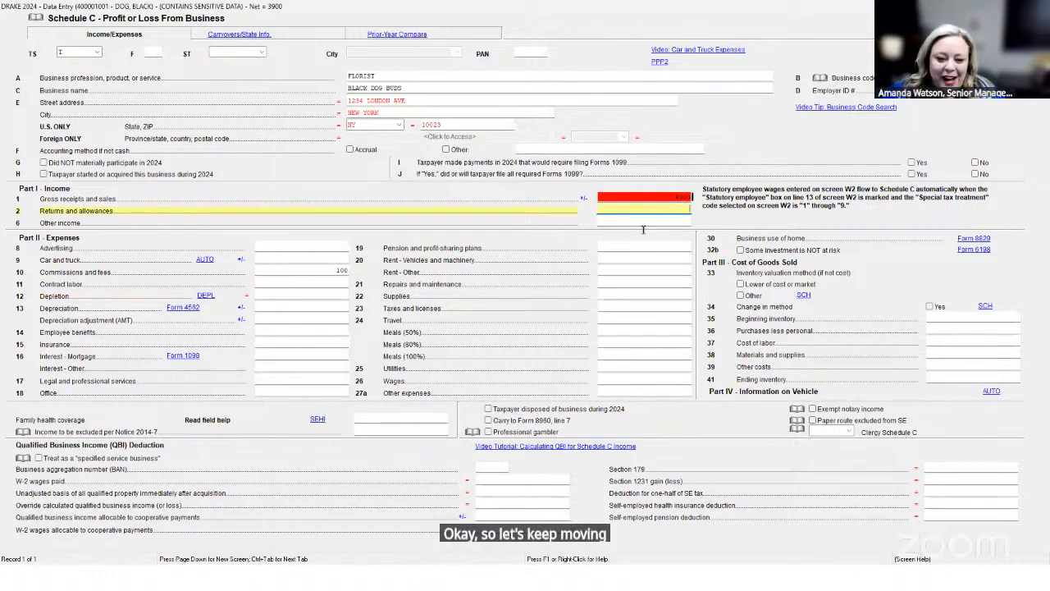
Add a detail worksheet to the line 8 advertising expenses and list MAGAZINE with an amount of 100
click(649, 222)
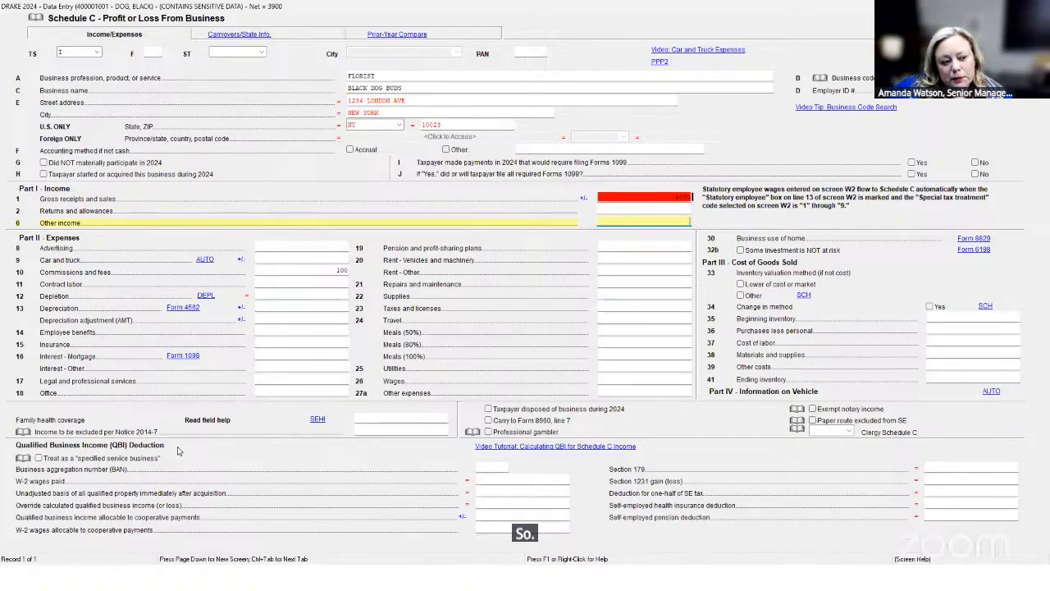
click(286, 248)
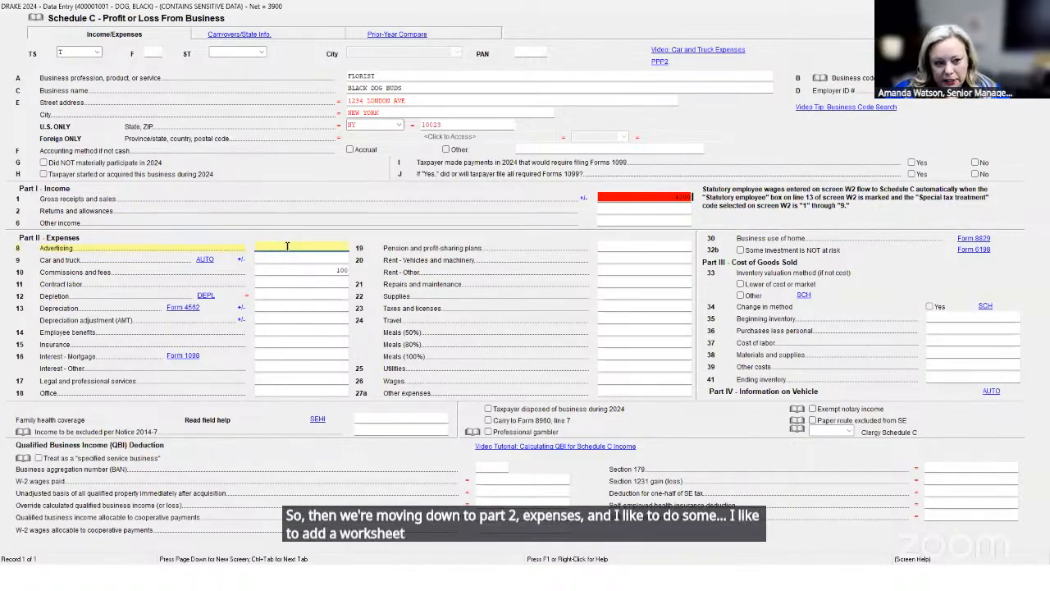
key(ctrl+w)
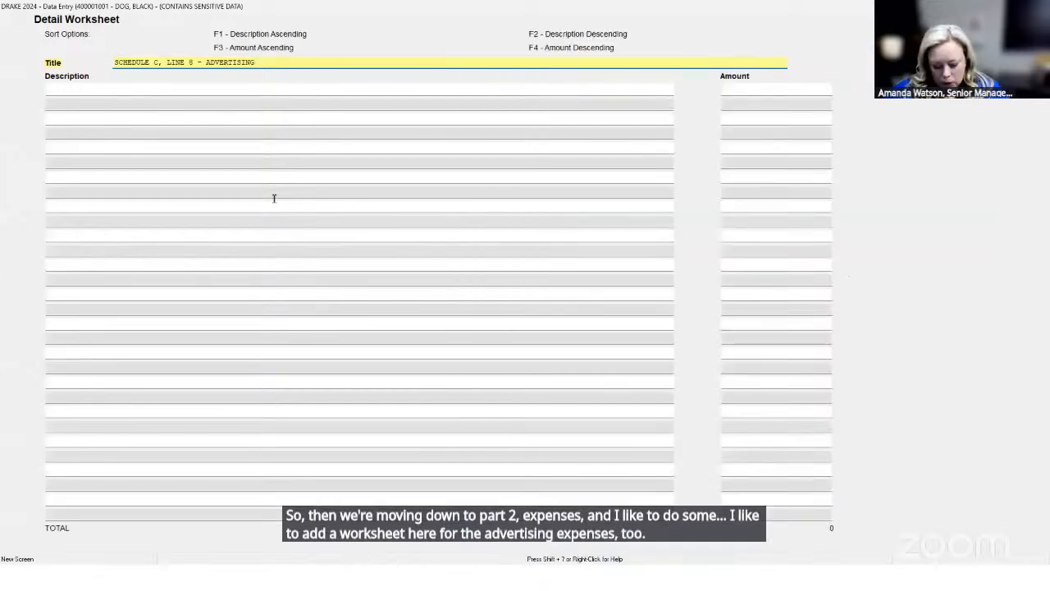
key(Return)
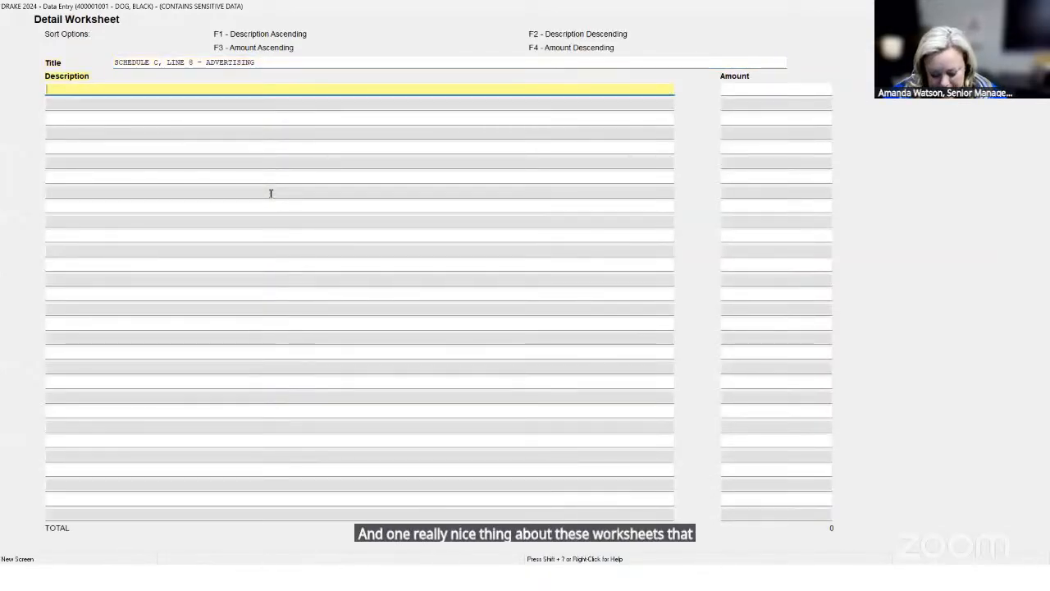
text(MAGAZ)
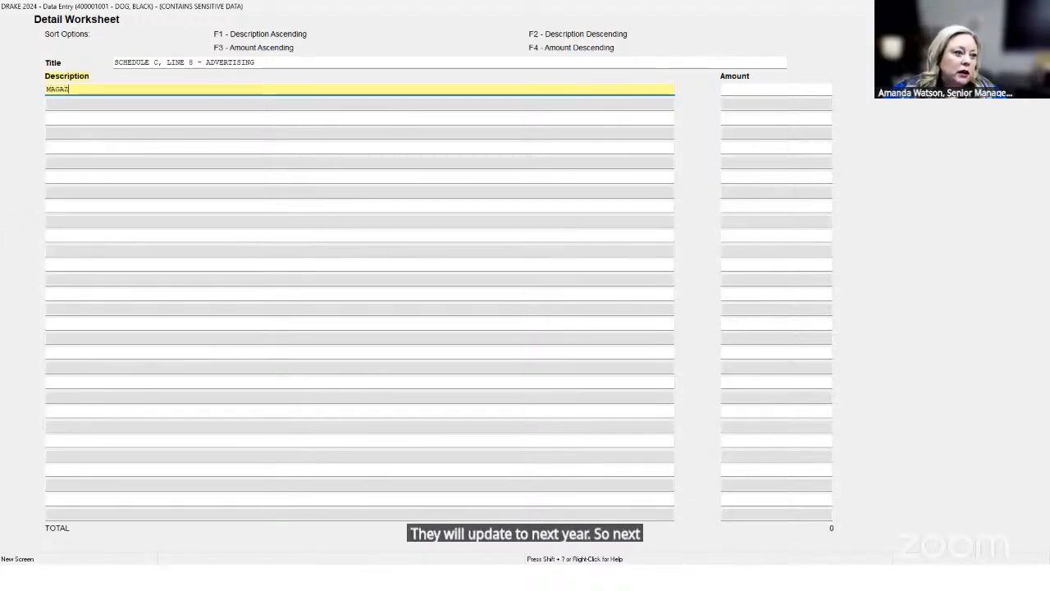
text(INE)
key(Tab)
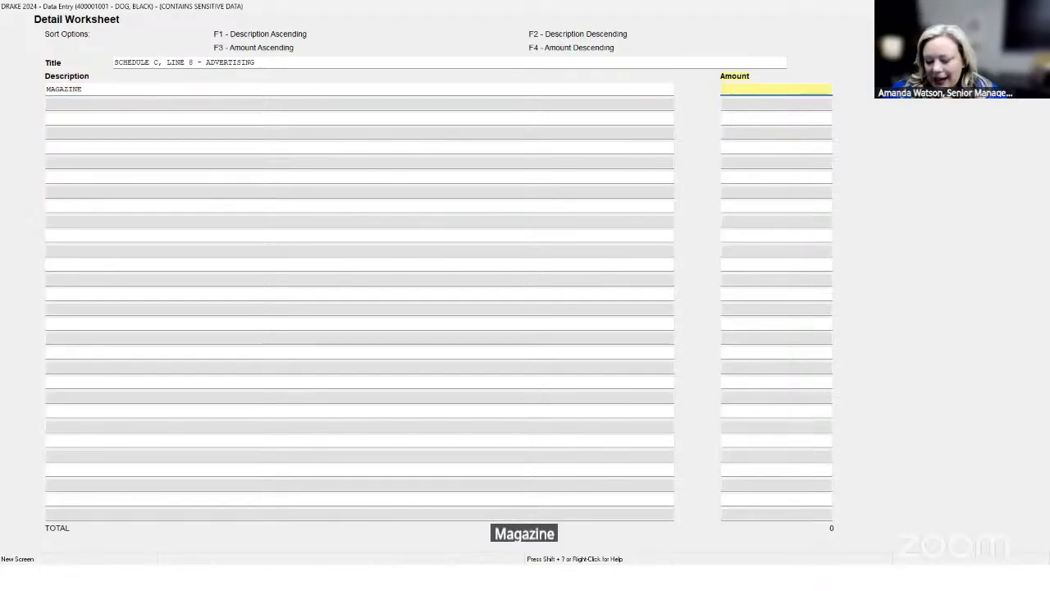
text(100)
key(Tab)
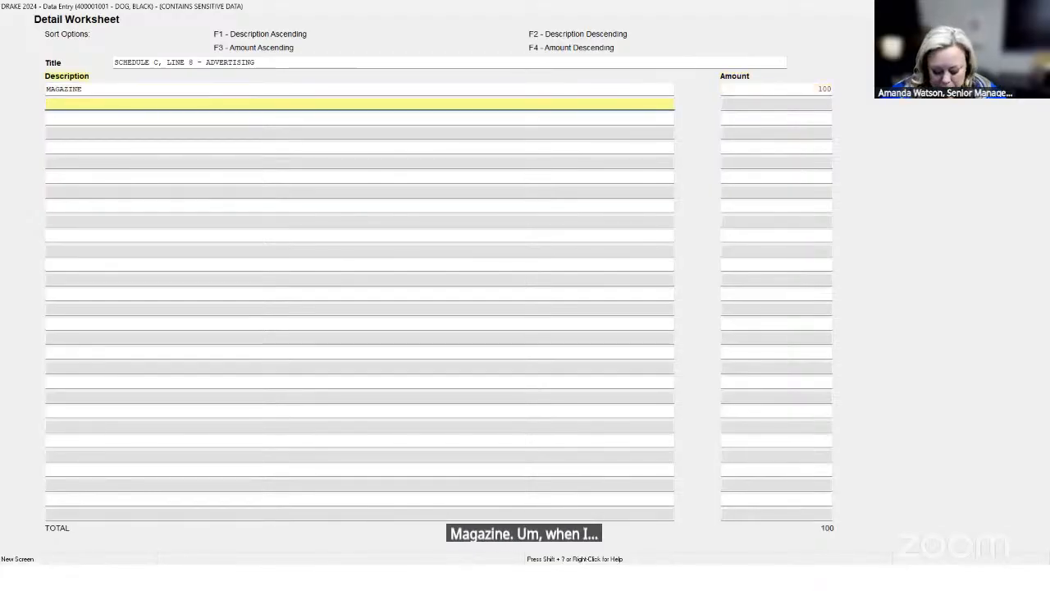
List NEWSPAPER at 100 on the advertising worksheet and return to Schedule C
text(NEWSPAPER)
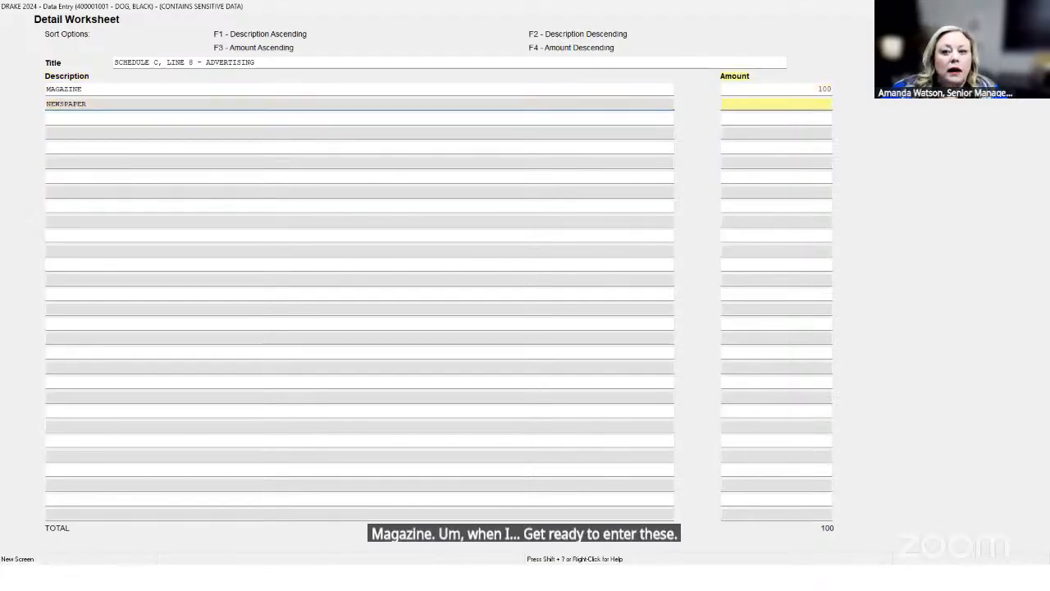
key(Tab)
text(100)
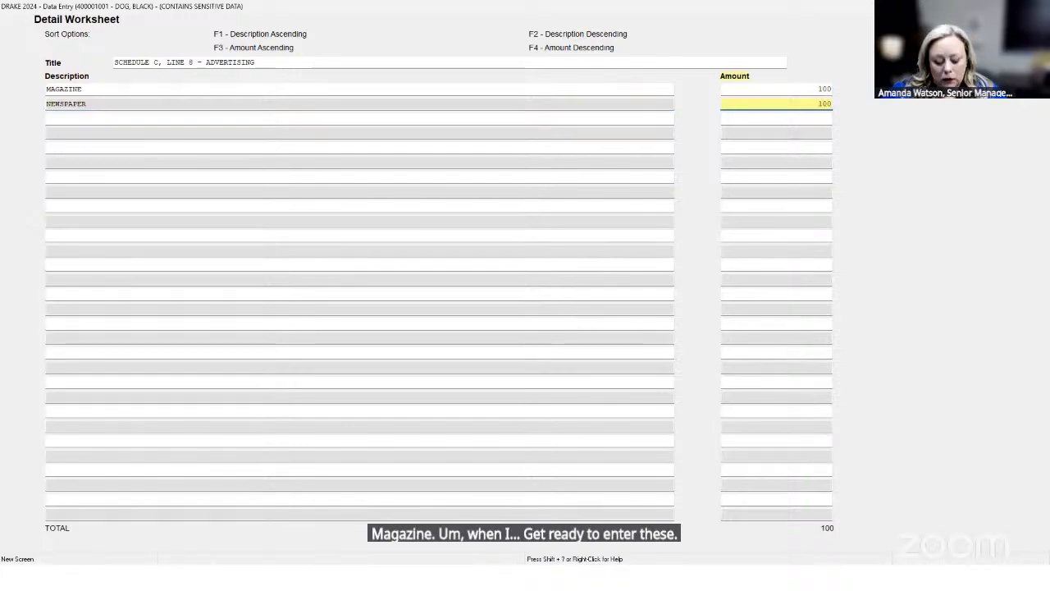
key(Escape)
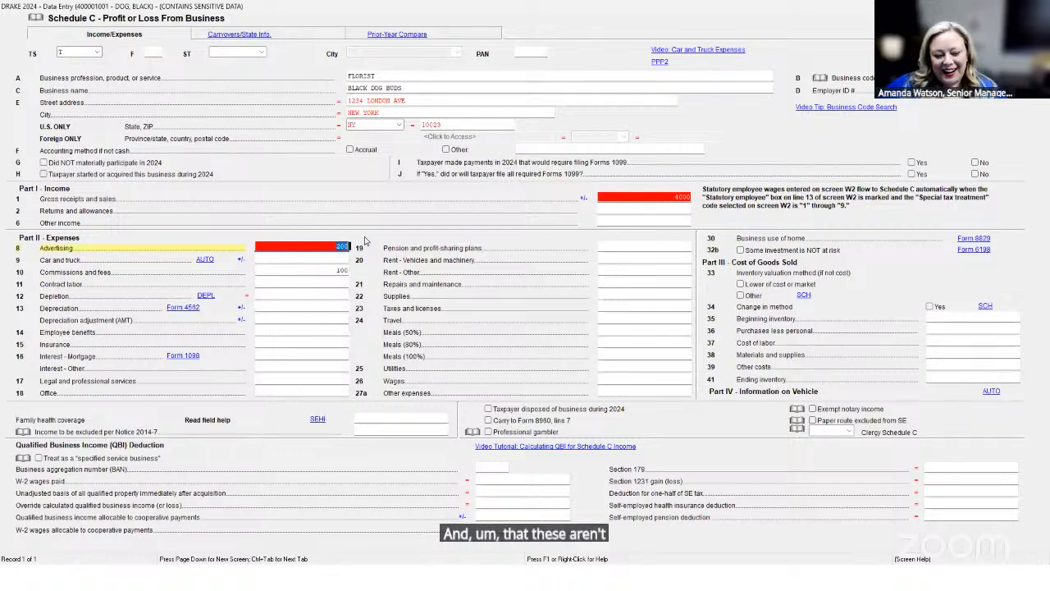
Add a detail worksheet to the line 27a other expenses and list EXPENSES with an amount of 123
click(615, 391)
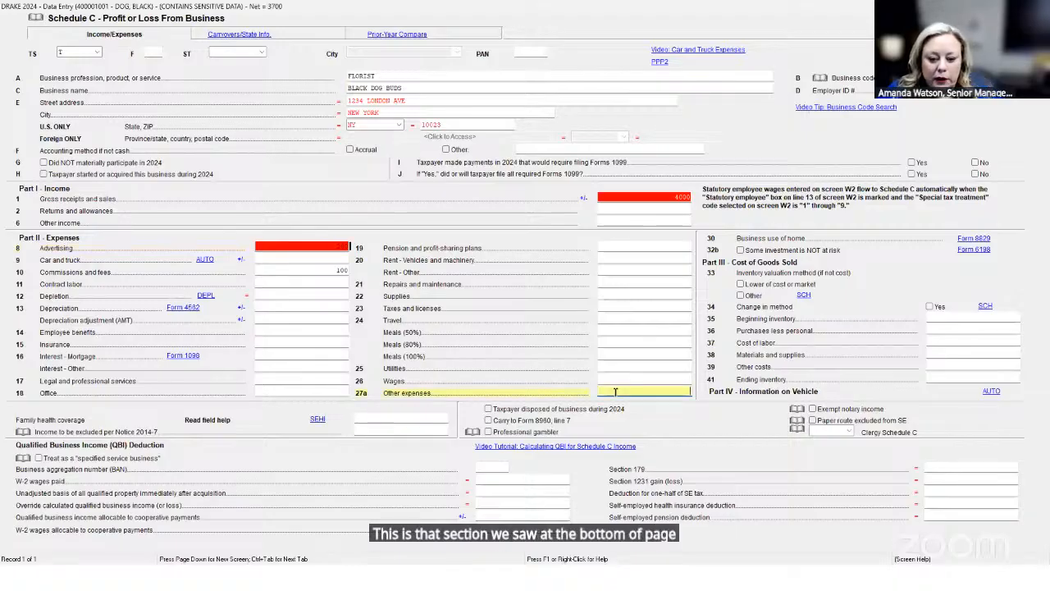
key(ctrl+w)
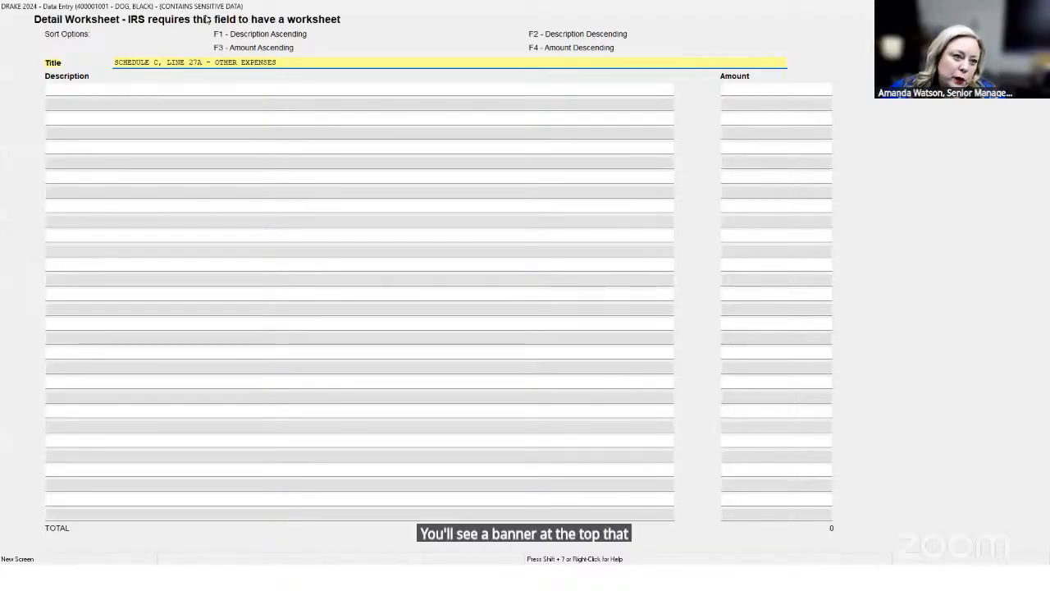
click(143, 87)
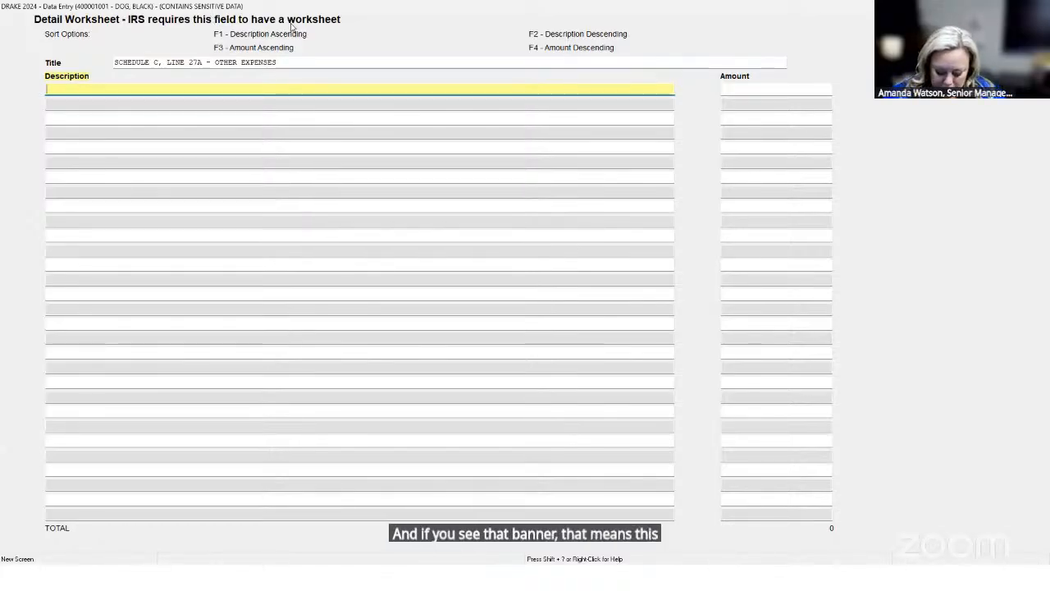
text(EXPENSES)
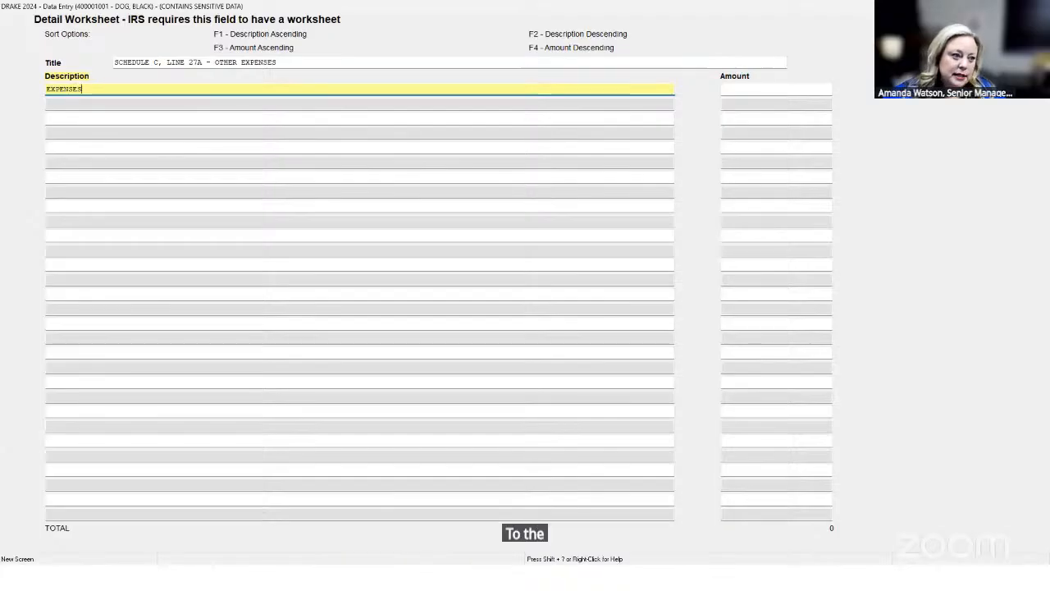
key(Tab)
text(123)
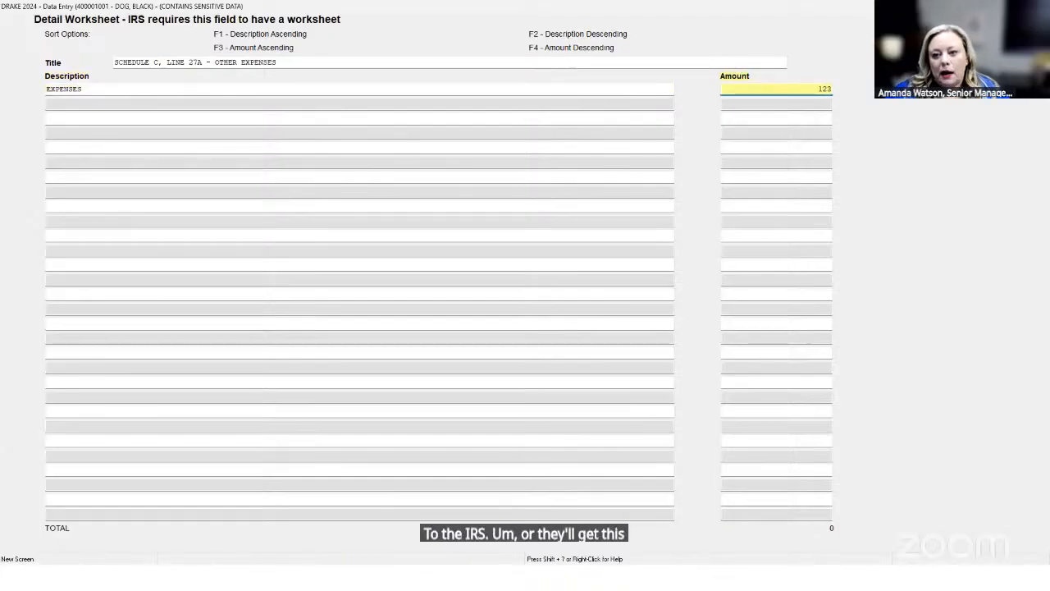
key(Tab)
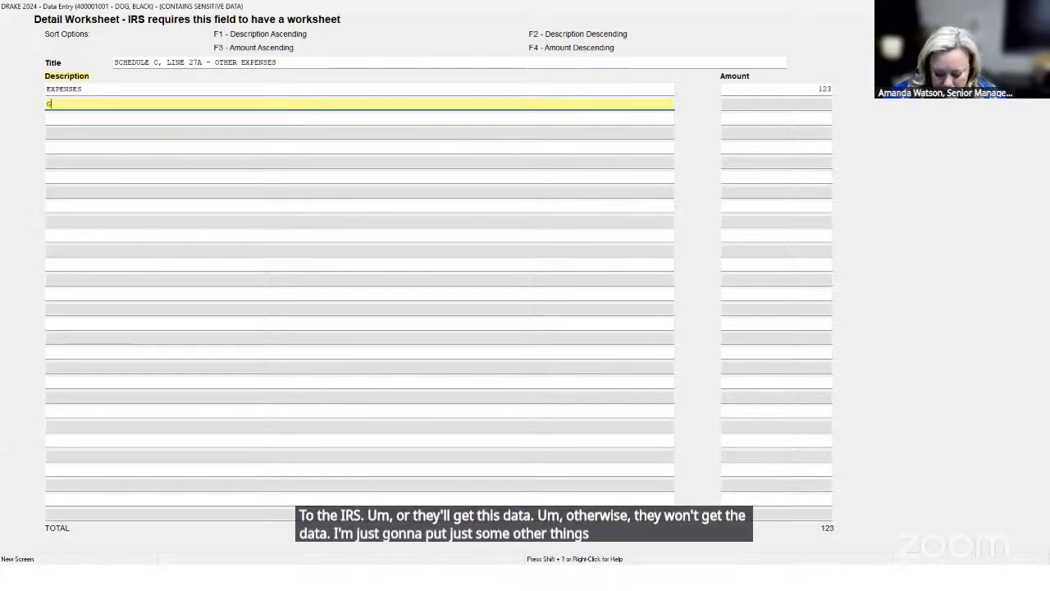
List ACME at 100 on the other expenses worksheet and return to Schedule C
text(ACME)
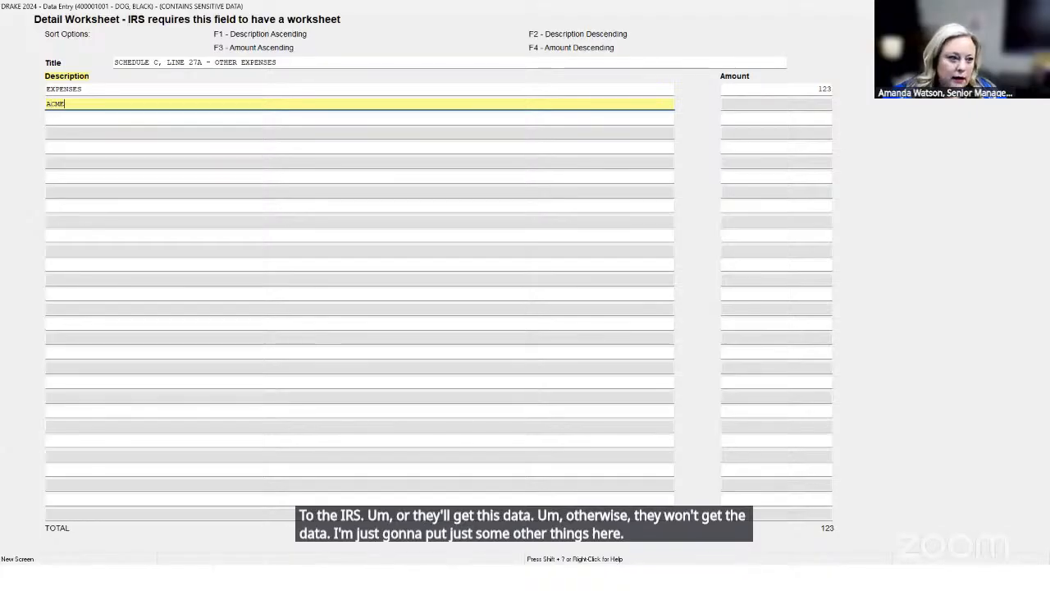
key(Tab)
text(100)
key(Tab)
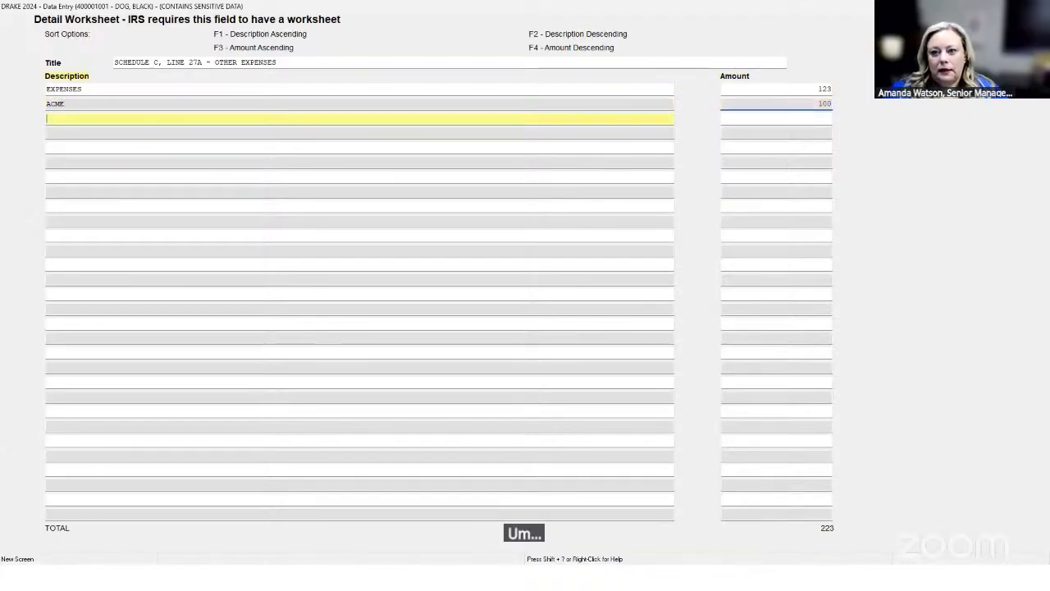
key(Escape)
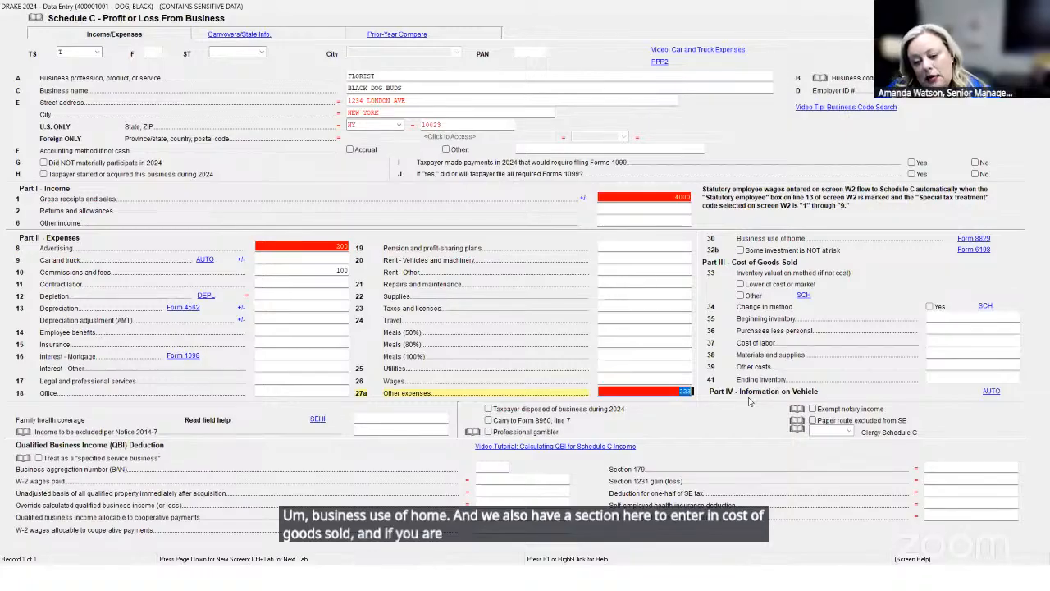
View the Auto Expense Worksheet linked from Part IV vehicle information and return to Schedule C
click(992, 392)
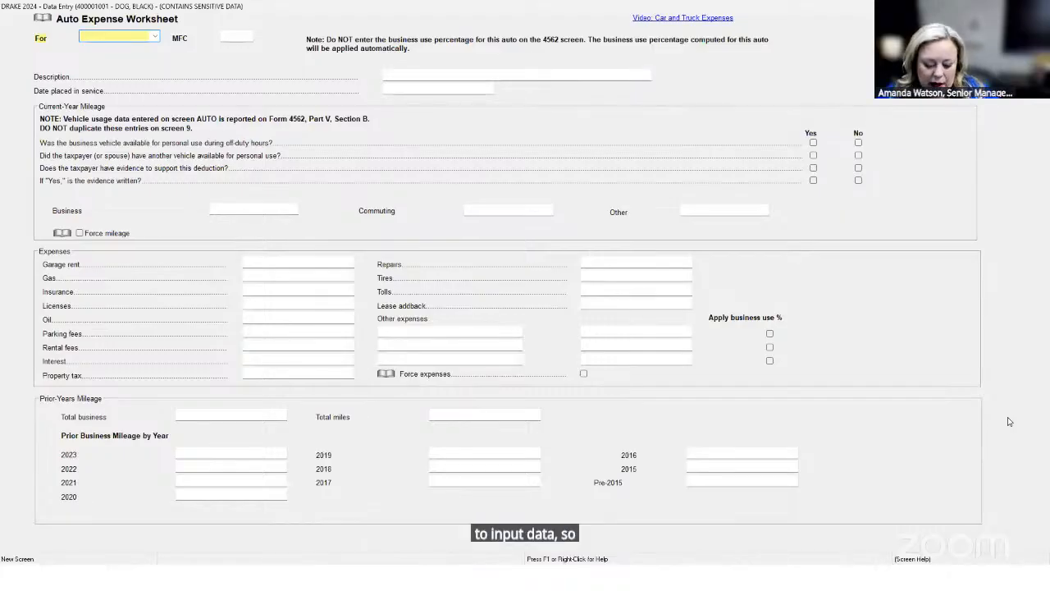
key(Escape)
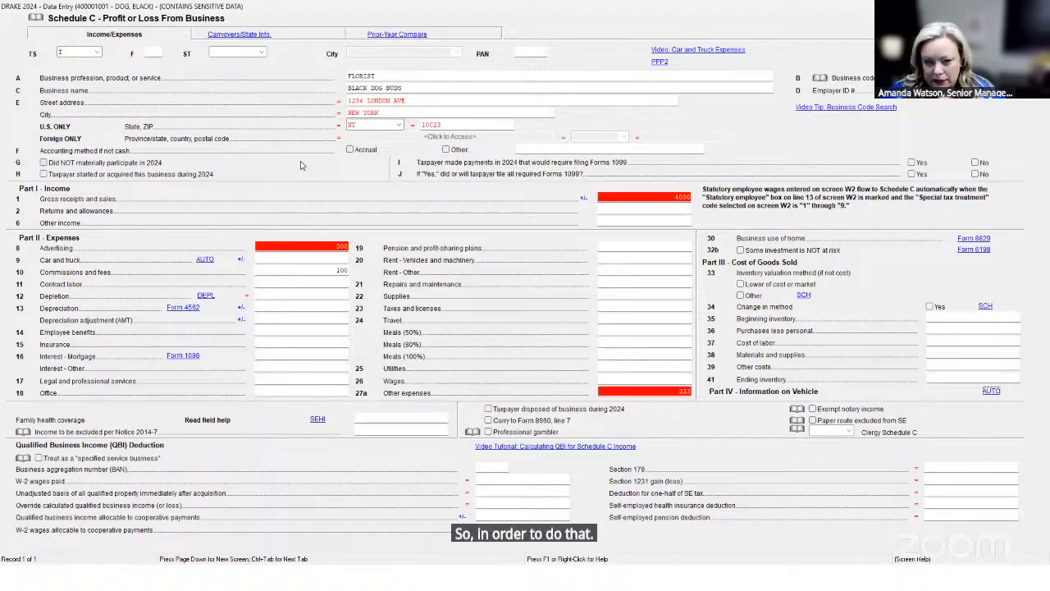
View Schedule C in the calculated return and review the input sources of line 1 gross receipts
mouse_move(190, 44)
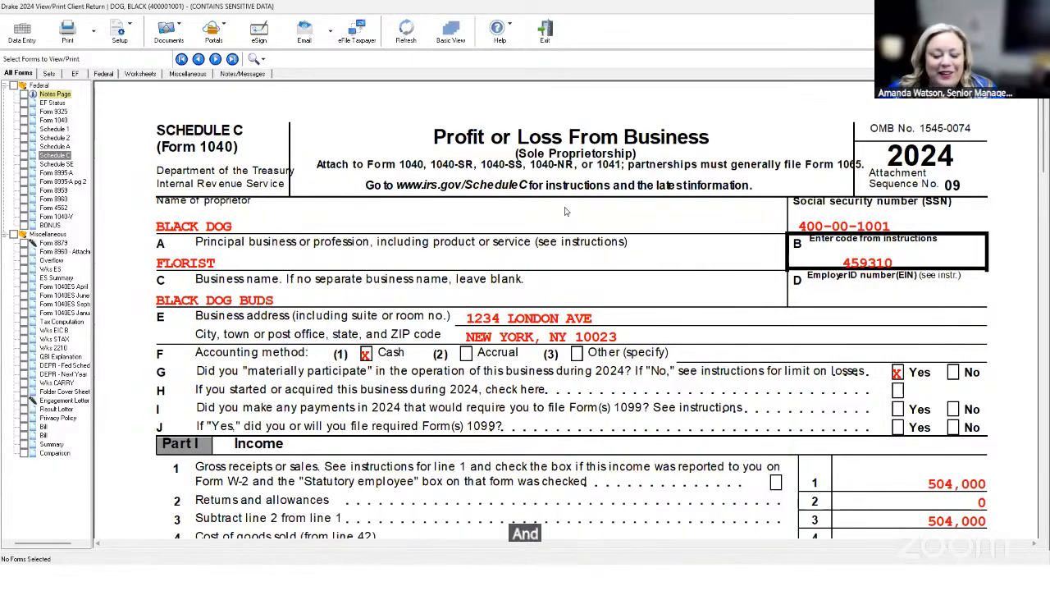
scroll(565, 212, down, 1)
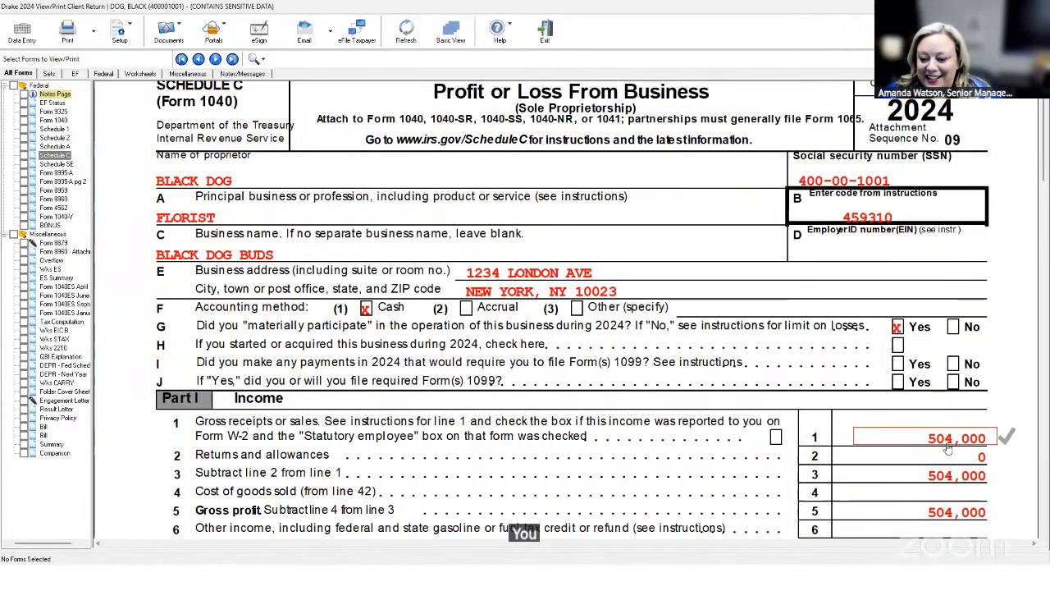
scroll(947, 447, down, 1)
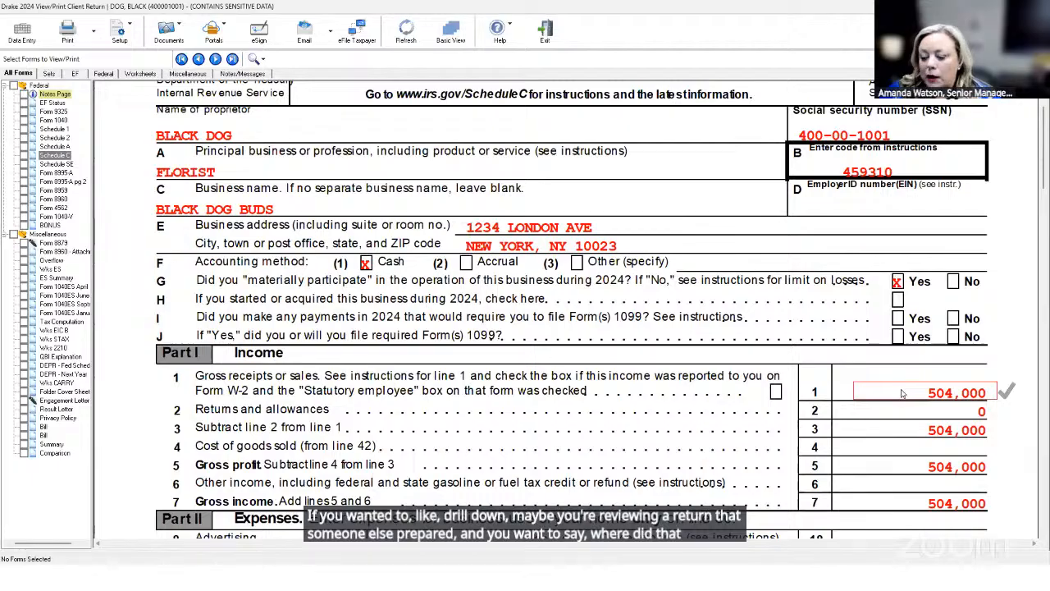
right_click(901, 393)
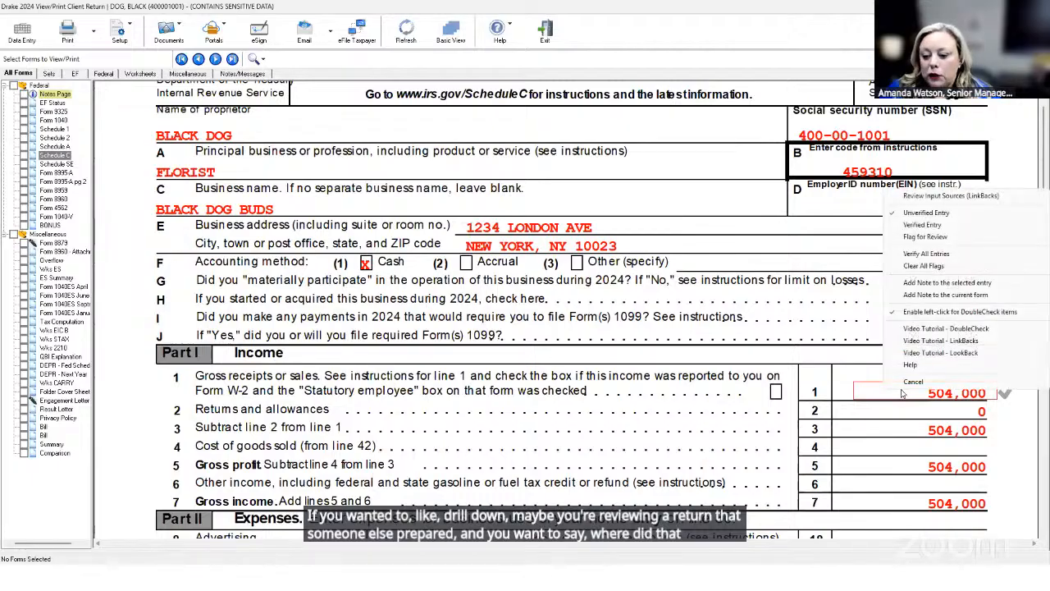
click(936, 196)
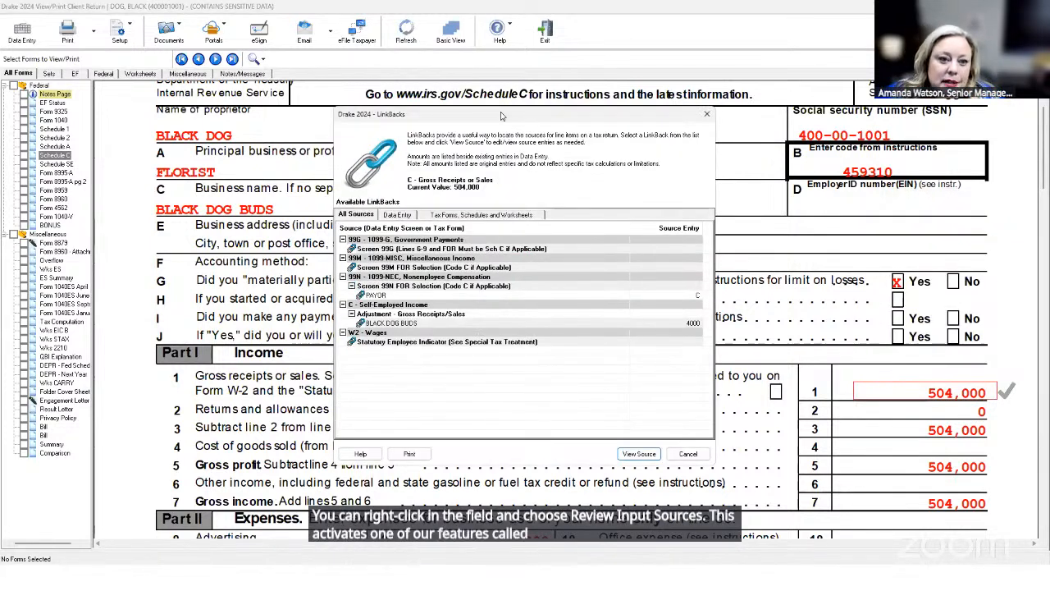
Limit the LinkBacks to data entry sources and trace the gross receipts to the 1099-NEC nonemployee compensation amount
drag(502, 116, 615, 151)
click(509, 250)
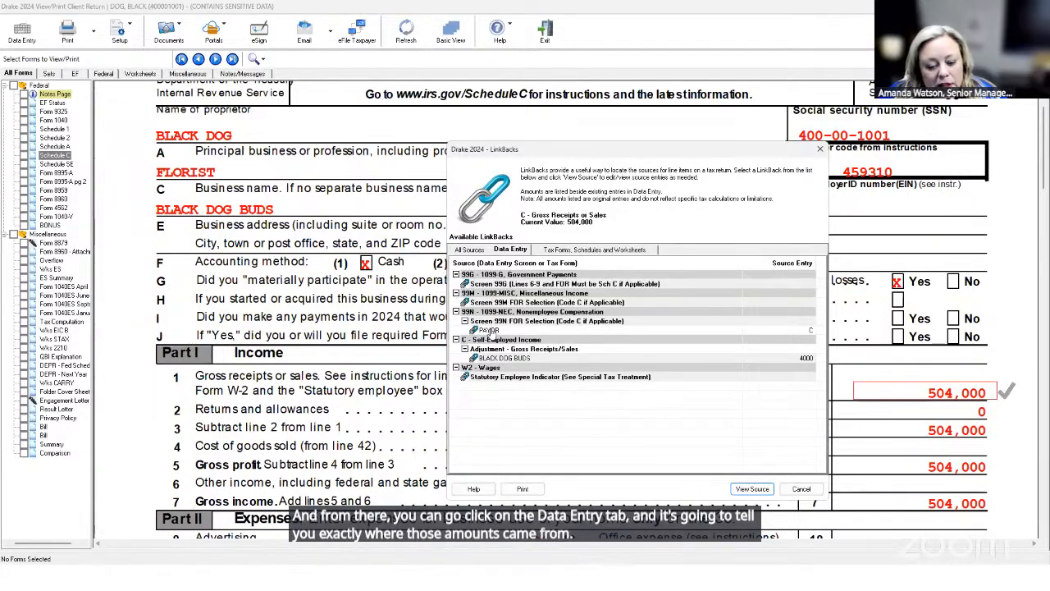
double_click(490, 330)
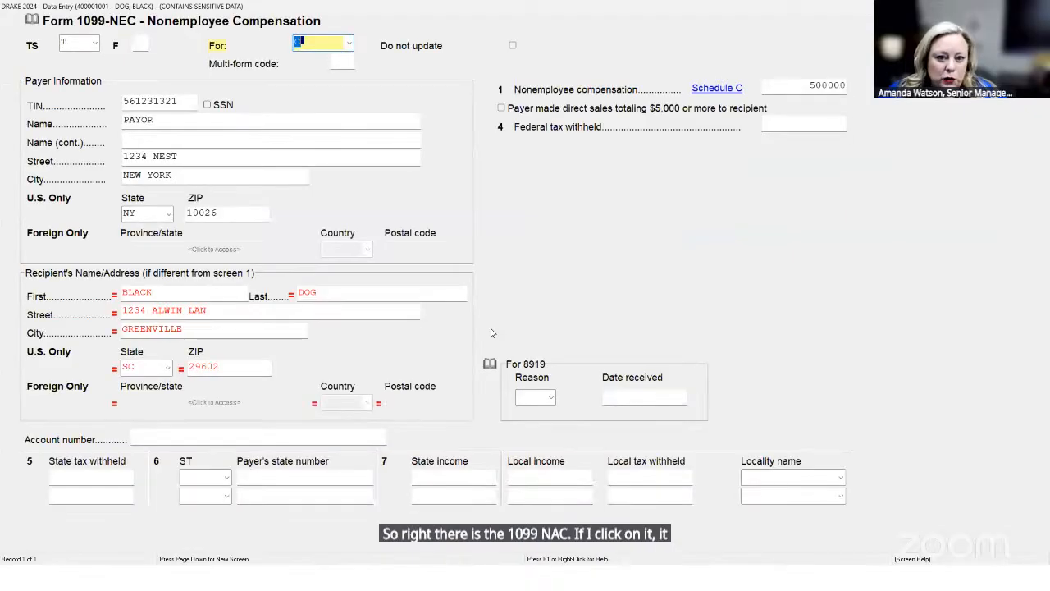
click(840, 89)
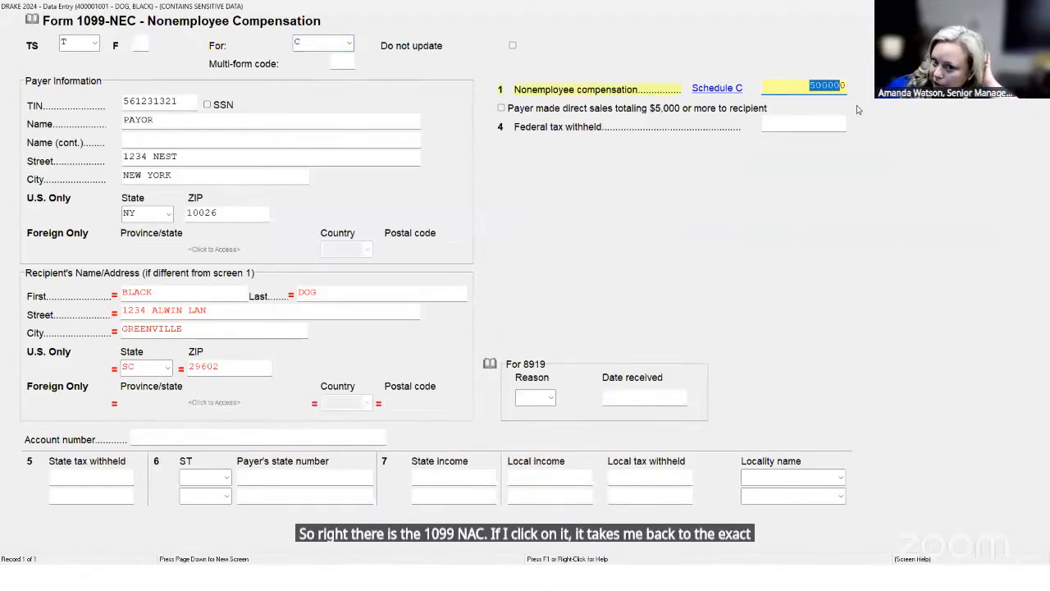
click(859, 109)
Return to the calculated return and view the income section of Schedule C
key(ctrl+v)
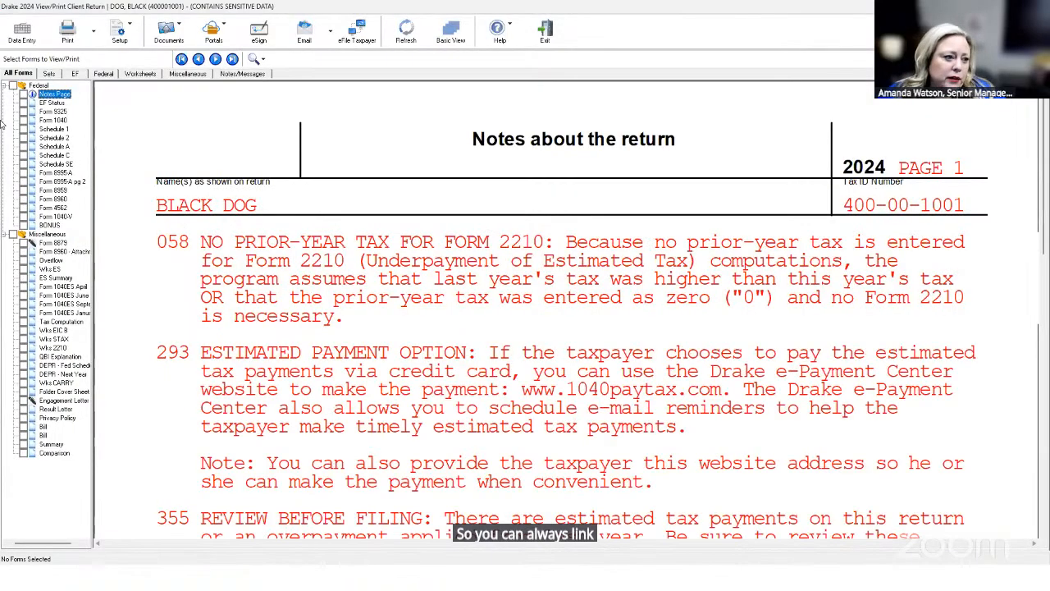
click(54, 155)
scroll(738, 345, down, 3)
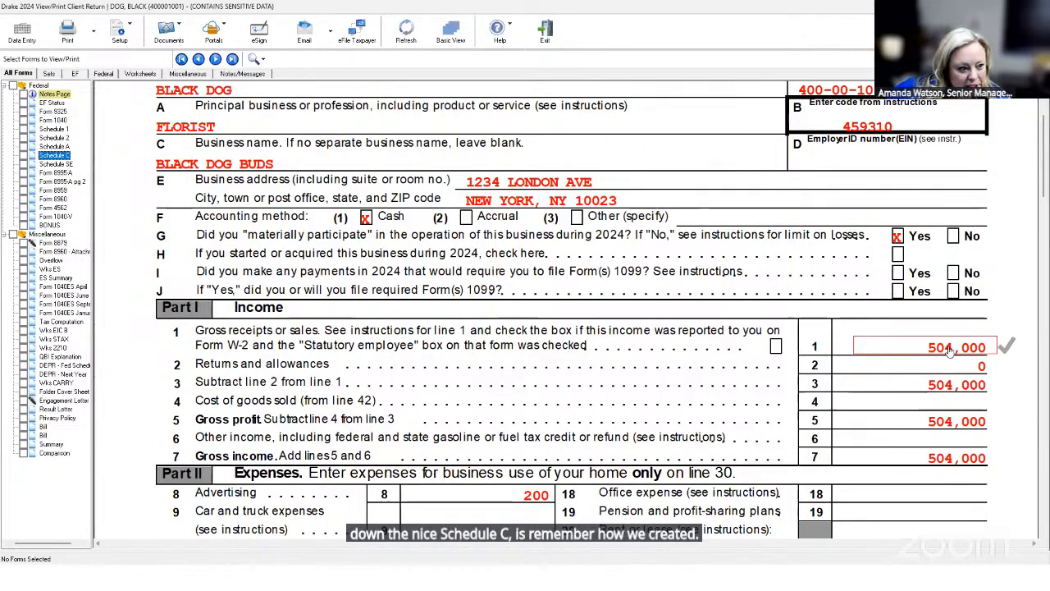
Open the Overflow statement and examine the itemized gross receipts and advertising worksheets for Schedule C
click(50, 260)
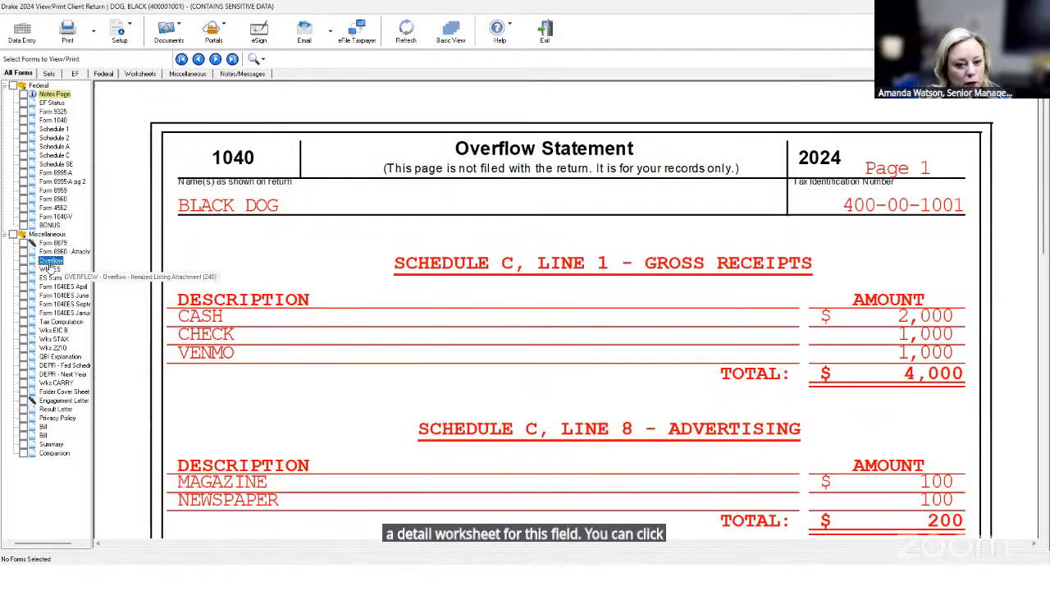
scroll(519, 376, down, 1)
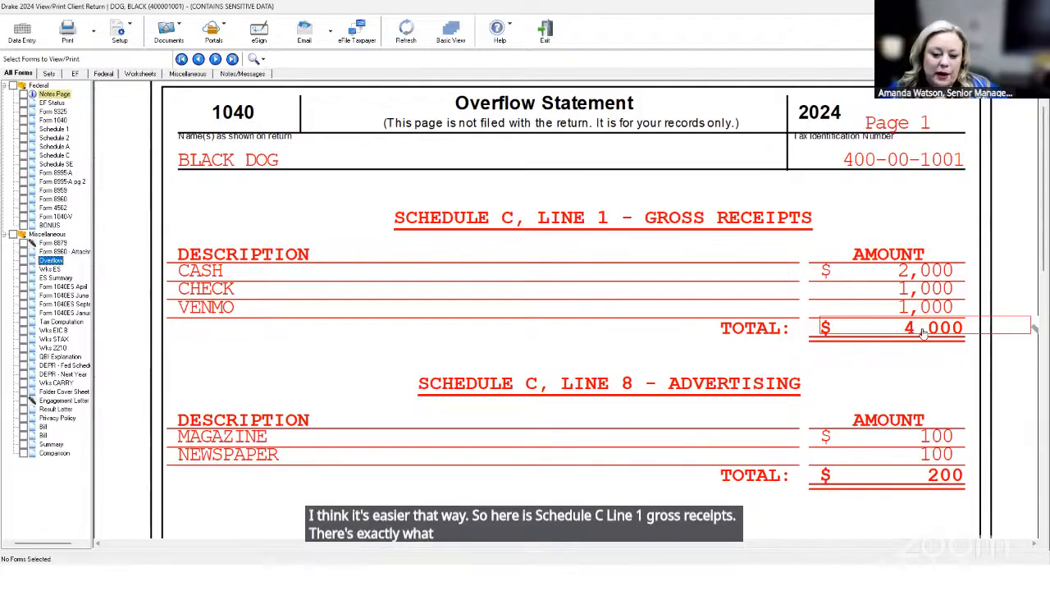
scroll(923, 331, down, 1)
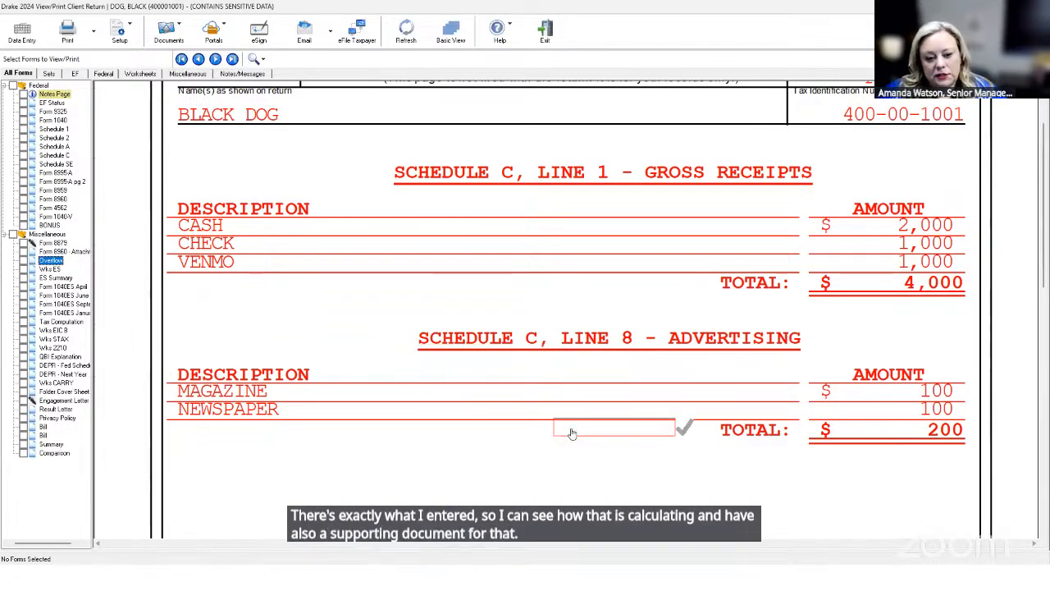
scroll(640, 461, down, 1)
scroll(640, 461, up, 1)
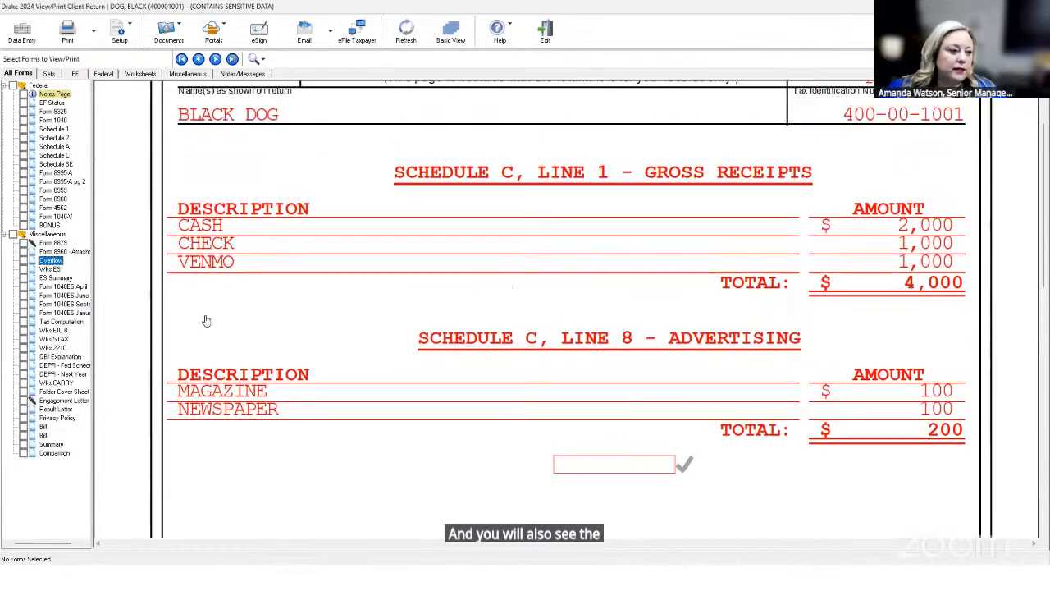
Open Schedule C in the calculated return and examine the Part II expenses, total expenses and net profit lines
click(58, 155)
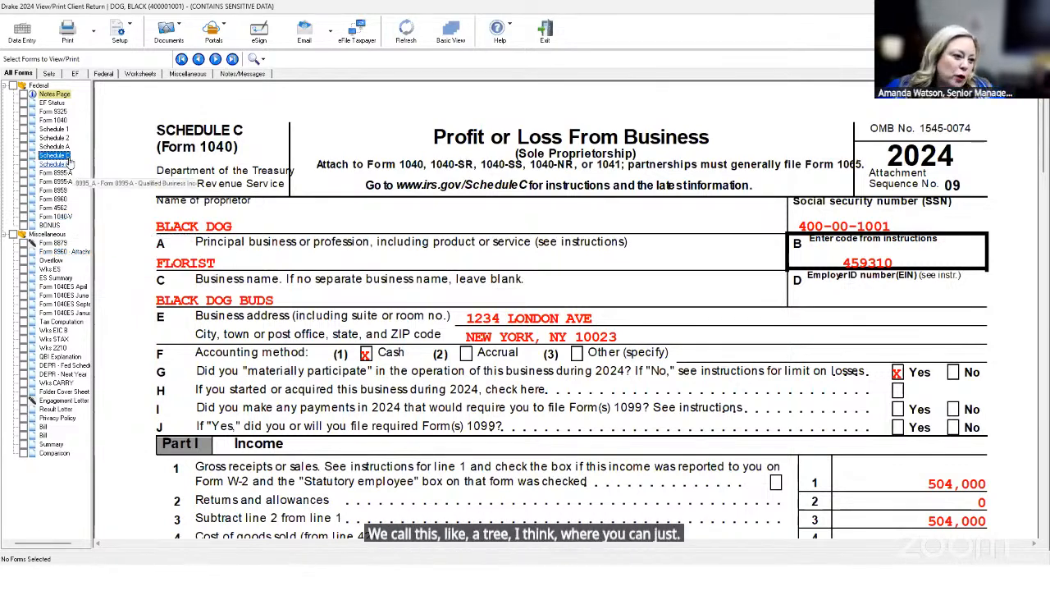
scroll(529, 333, down, 3)
scroll(625, 355, down, 3)
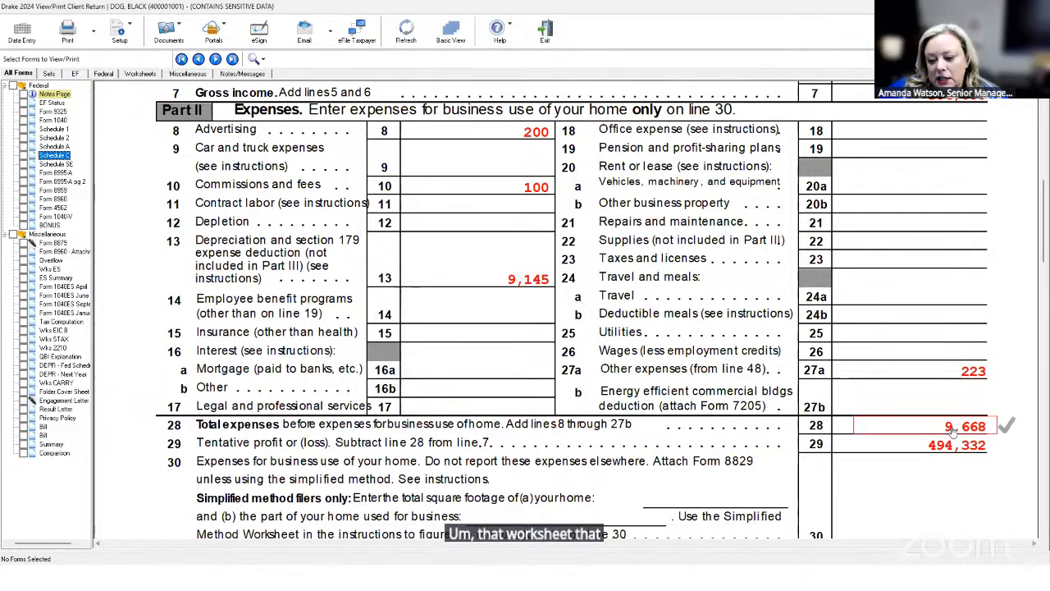
scroll(954, 431, down, 1)
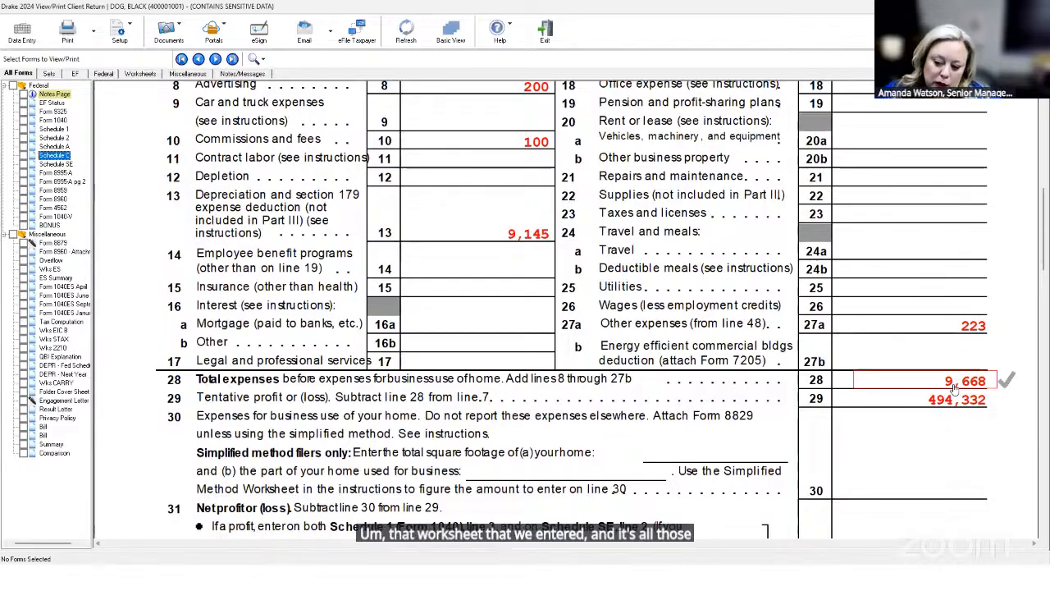
scroll(934, 415, down, 2)
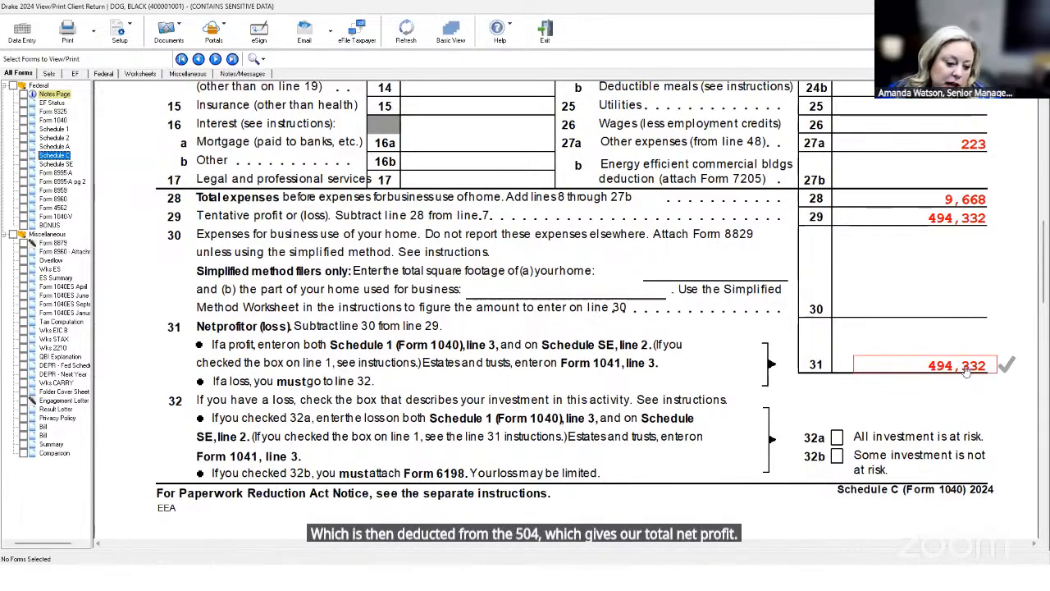
Examine page 2 of Schedule C, covering Cost of Goods Sold and the Part V Other Expenses list
scroll(698, 411, down, 10)
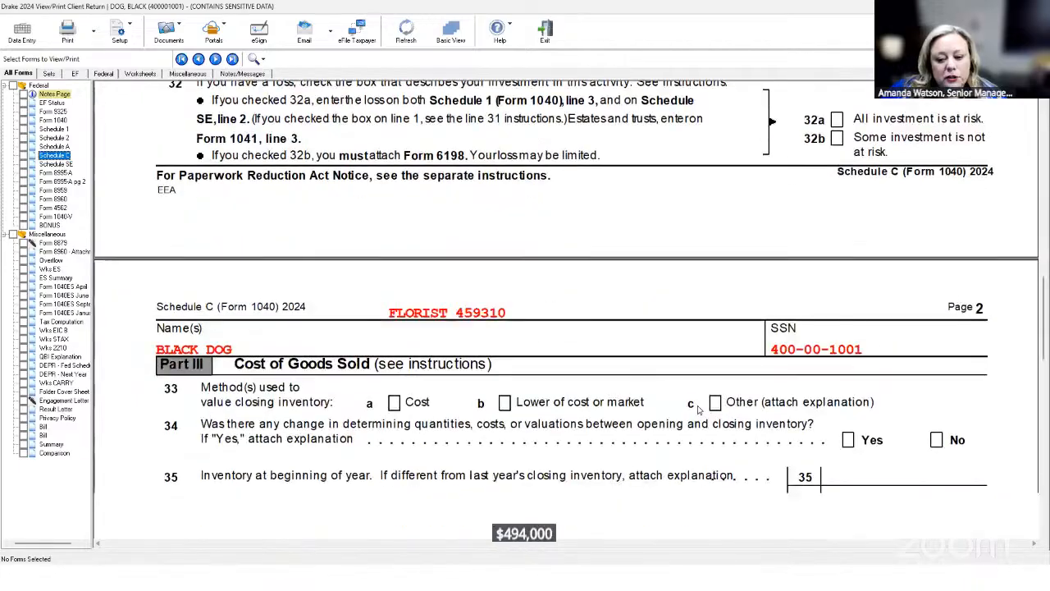
scroll(698, 411, down, 5)
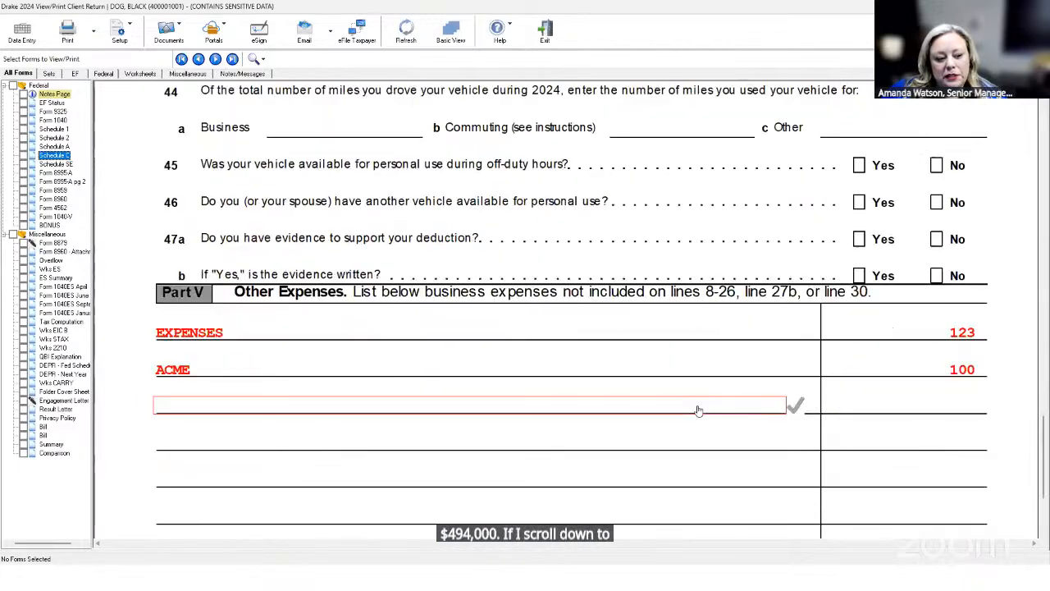
scroll(698, 410, up, 8)
scroll(699, 410, up, 5)
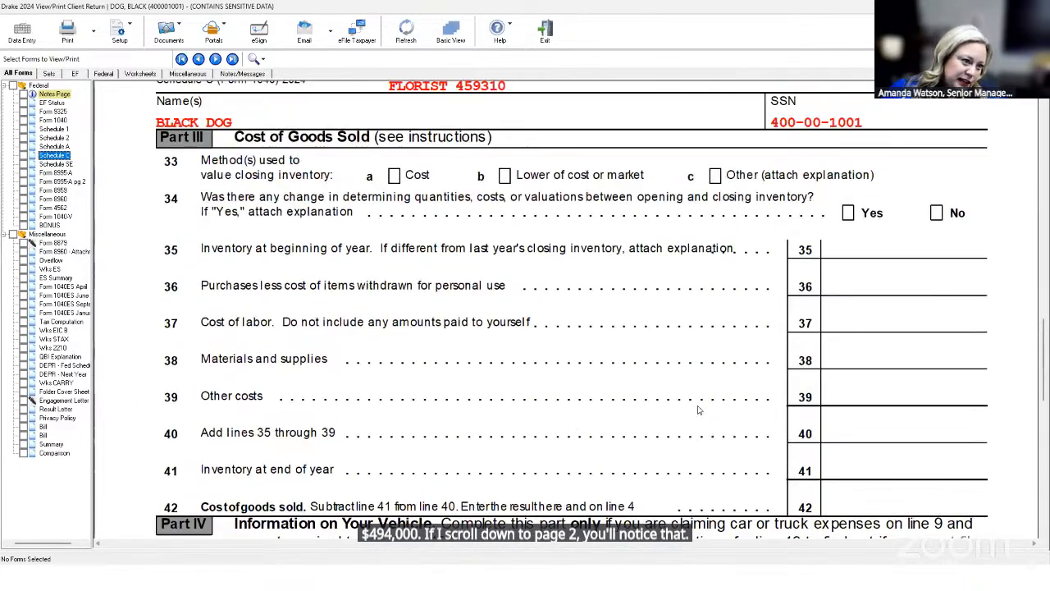
scroll(698, 410, down, 9)
scroll(698, 410, down, 6)
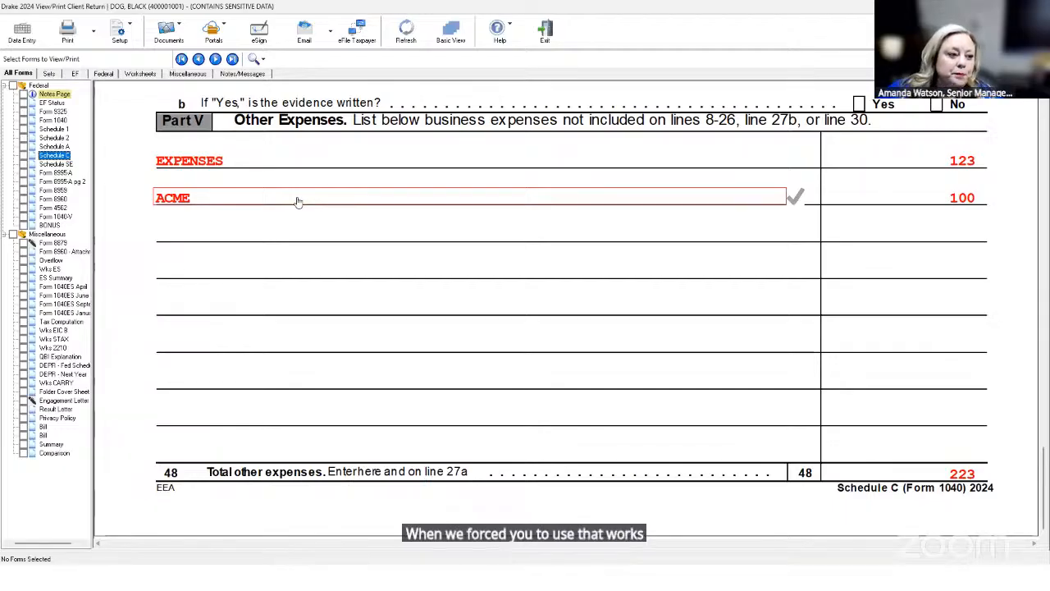
scroll(435, 296, up, 1)
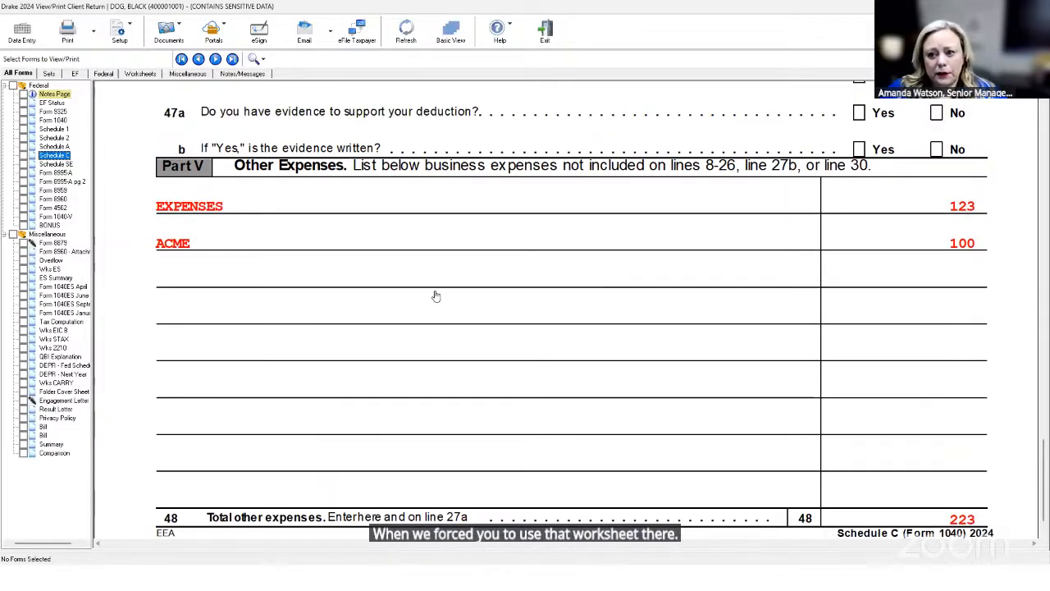
Trace the net profit from line 31 of Schedule C to the income lines of Form 1040
scroll(436, 296, up, 15)
scroll(436, 305, up, 9)
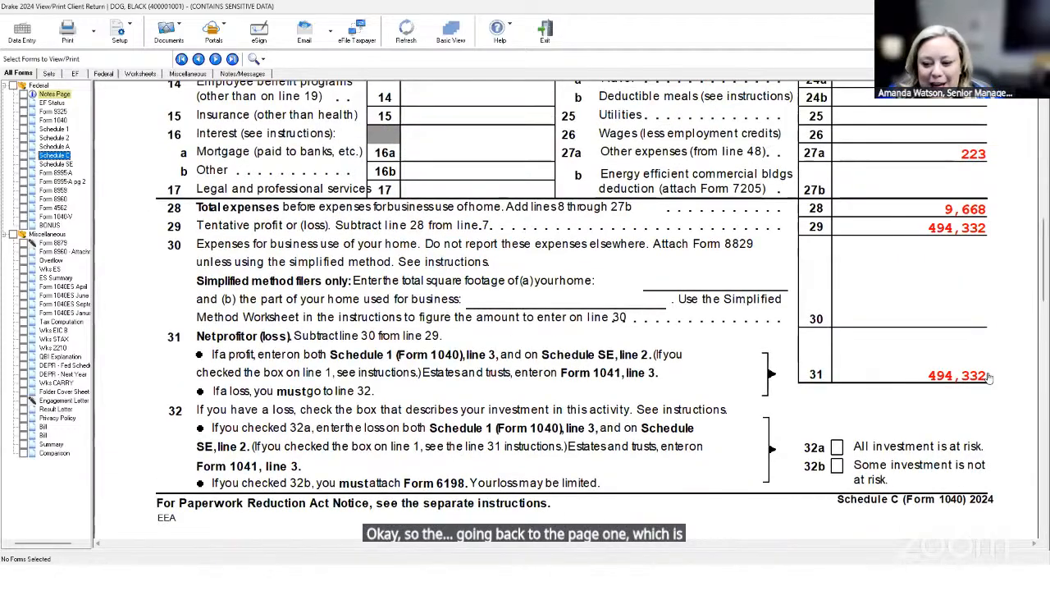
click(52, 120)
scroll(821, 391, down, 3)
scroll(821, 391, down, 15)
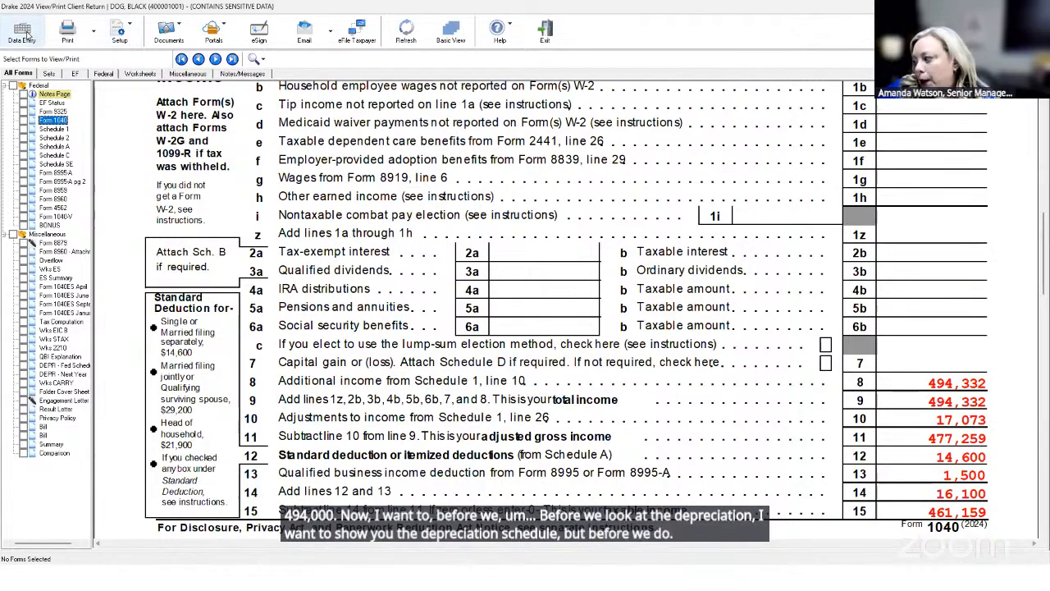
Return to data entry and review the ASSET 1 and ASSET 2 records on the Form 4562 Depreciation Detail screen
click(25, 35)
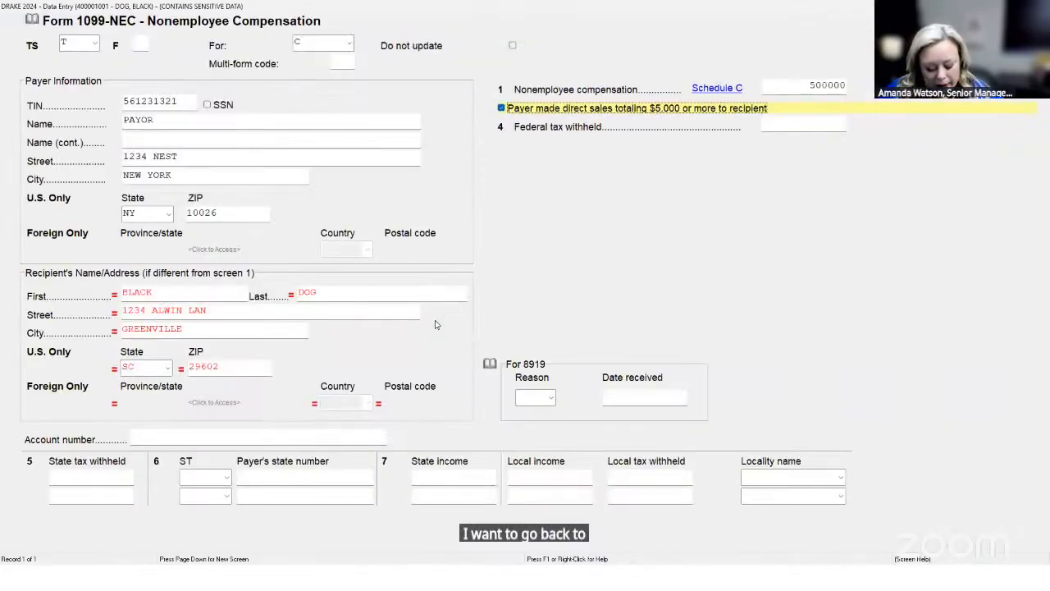
key(Escape)
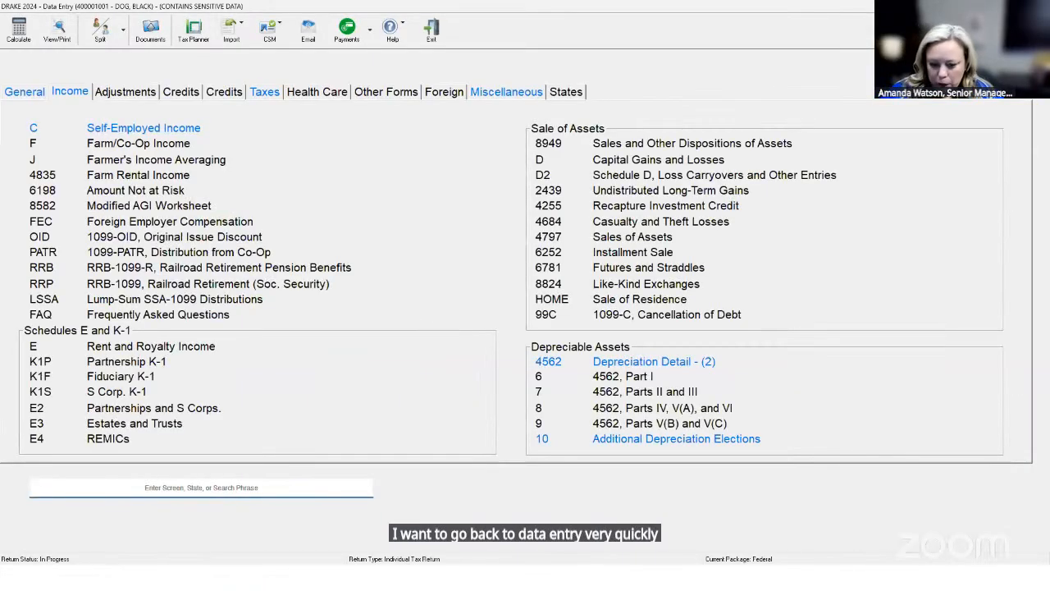
text(4562)
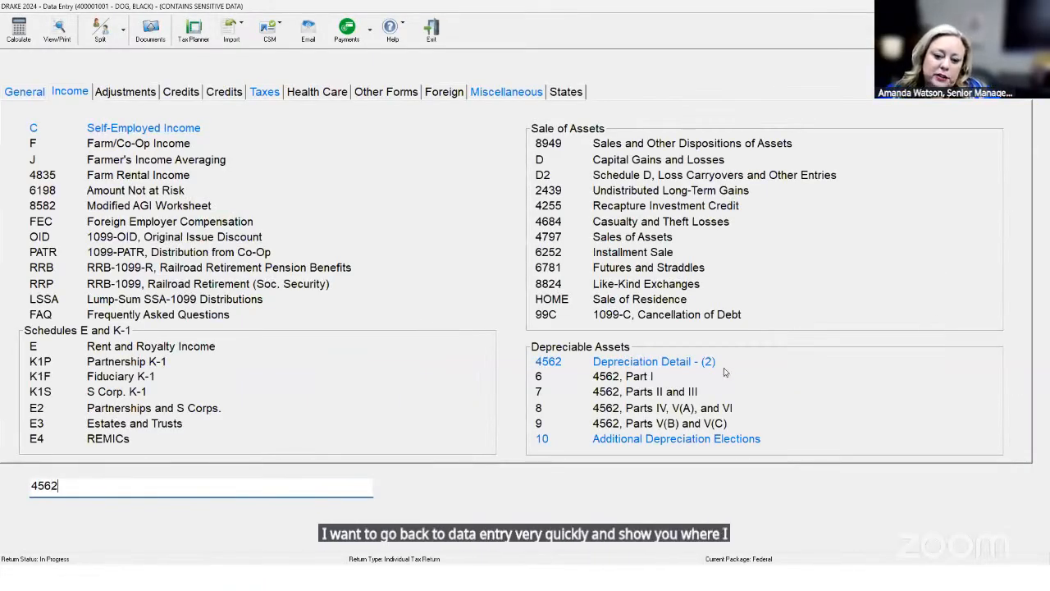
click(680, 366)
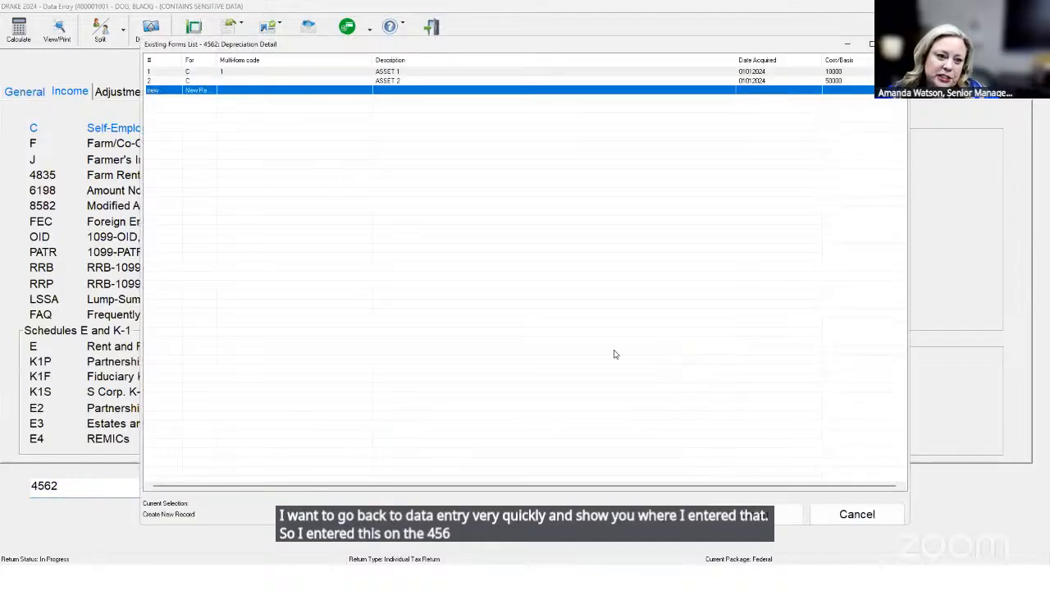
double_click(424, 72)
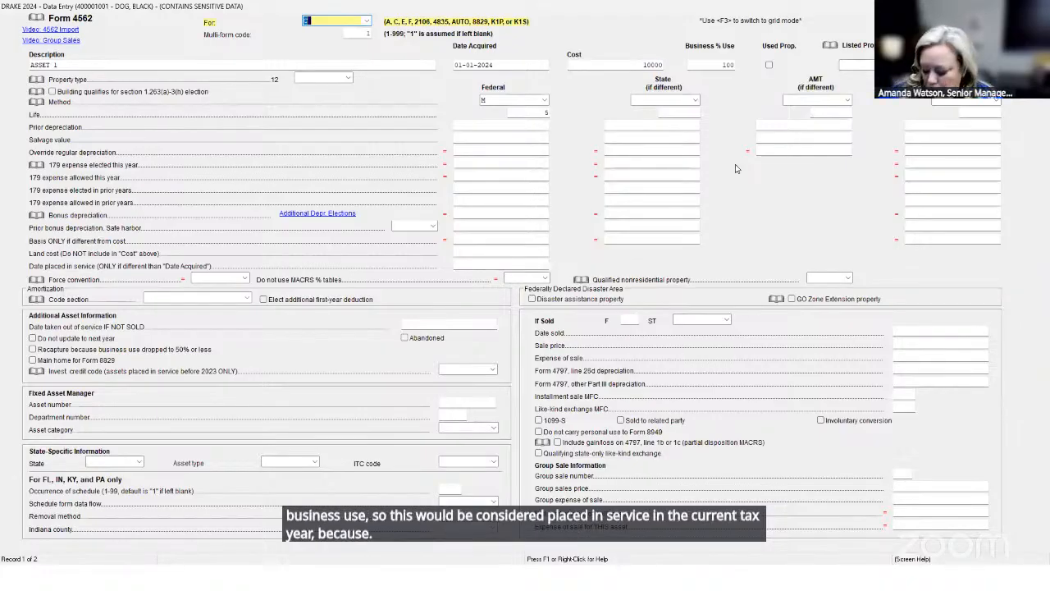
key(Page_Down)
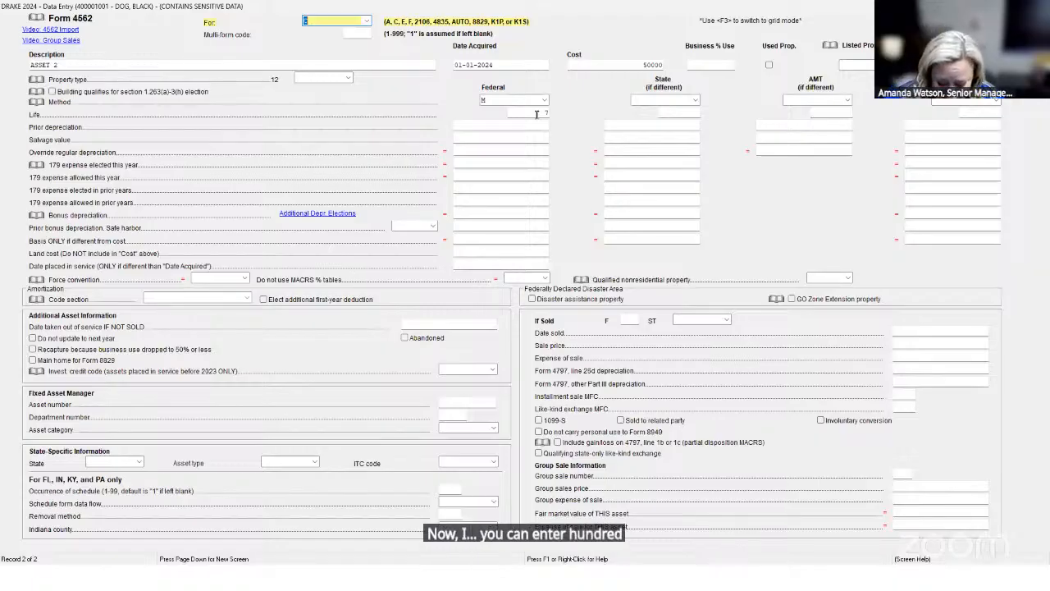
Switch Form 4562 to grid mode and start a third asset row for form C with the description ASSET
key(F3)
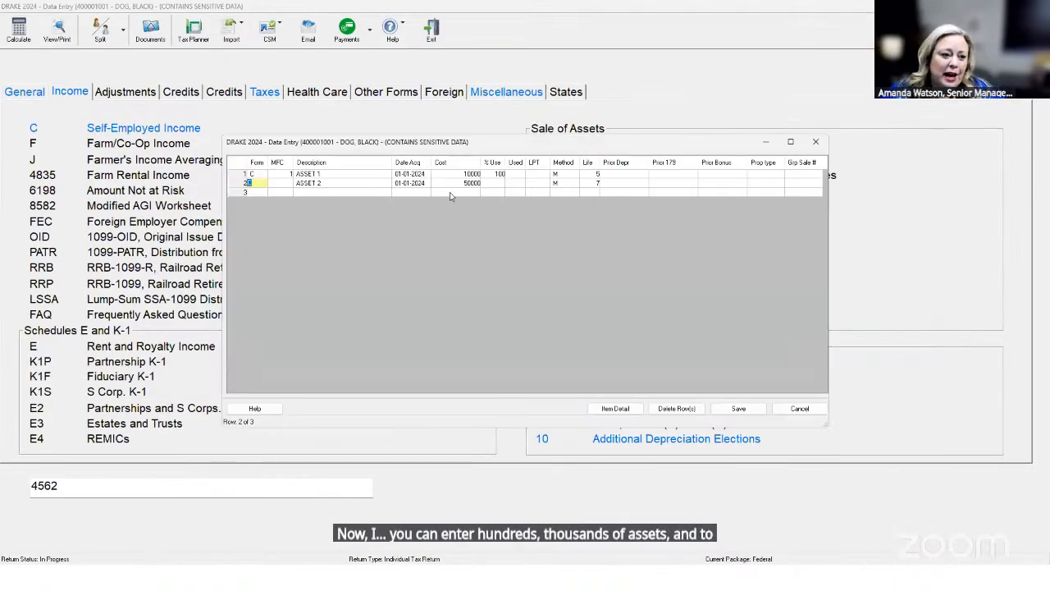
click(257, 194)
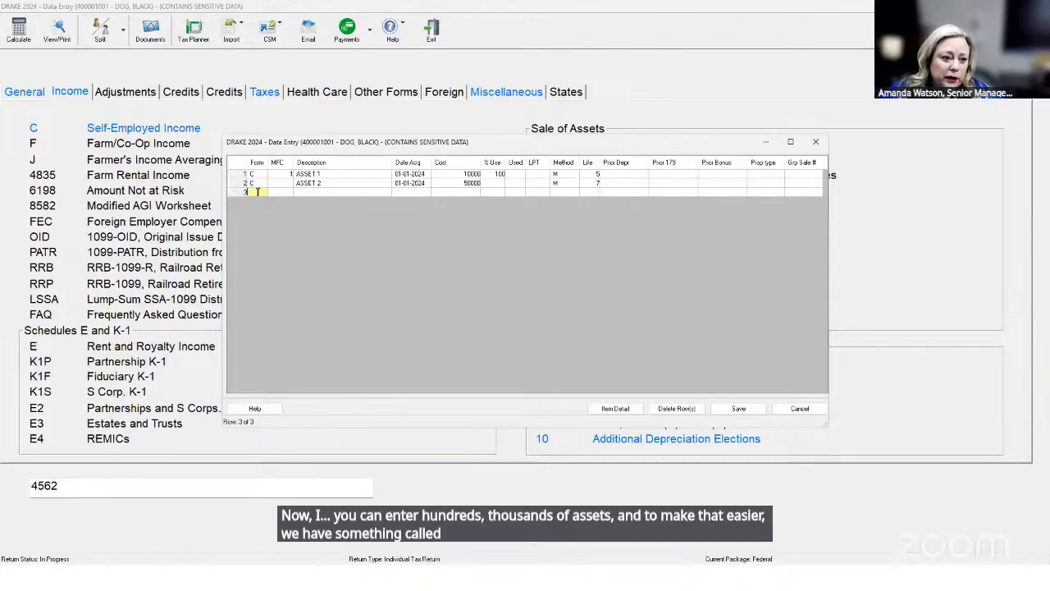
text(C)
key(Tab)
key(Tab)
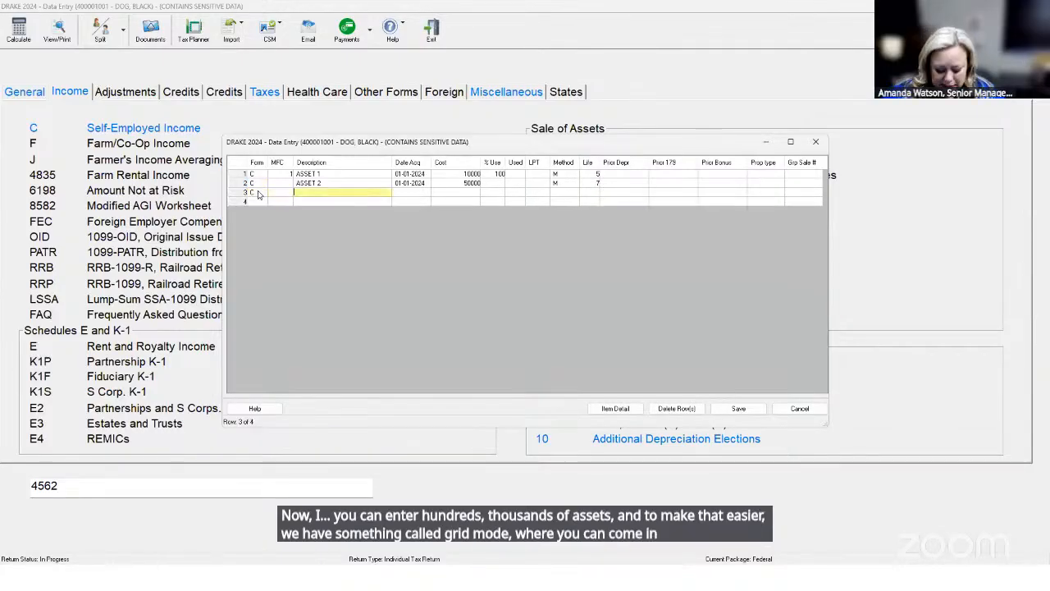
text(ASSET)
key(Tab)
key(shift+Tab)
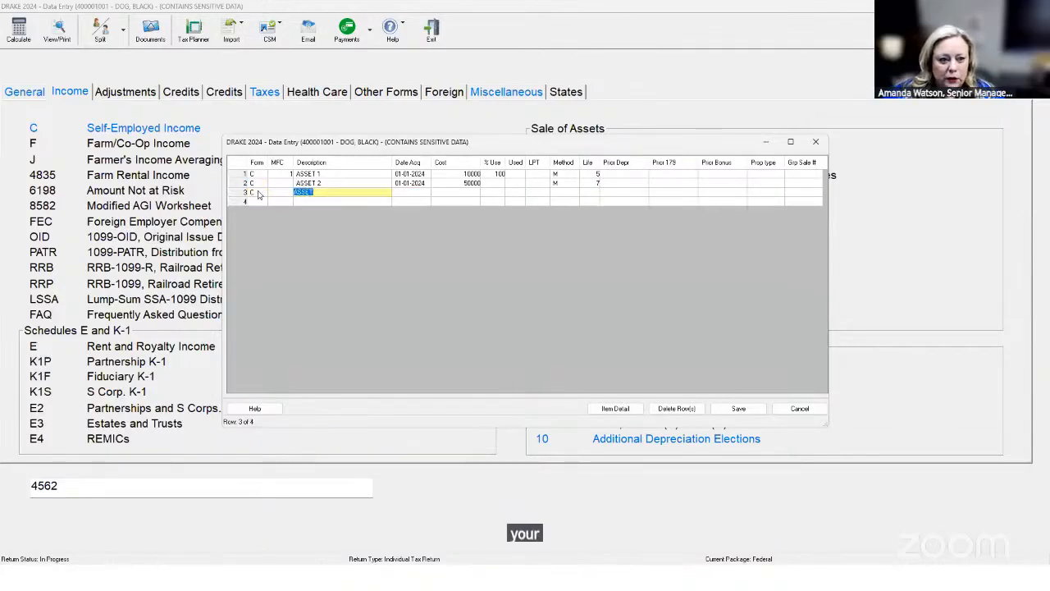
key(shift+Tab)
key(shift+Tab)
key(Tab)
key(Tab)
key(Tab)
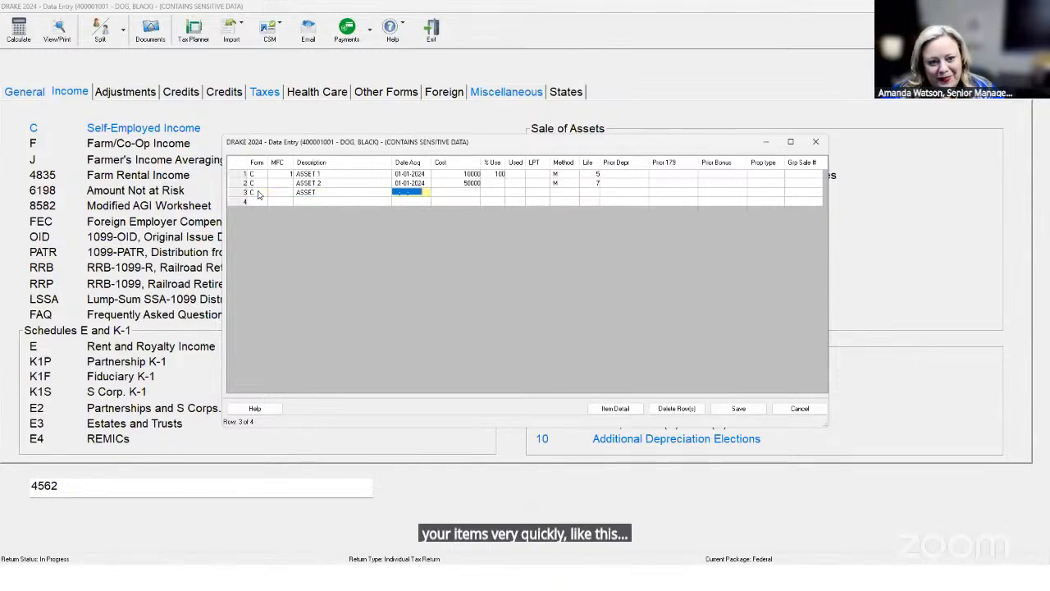
Give the third asset date acquired 01-01-2024, cost 1000, 100% business use, method M and life 5, and save the grid
text(01-01-2024)
key(Tab)
text(1000)
key(Tab)
text(100)
key(Tab)
text(M)
key(Tab)
text(5)
key(Tab)
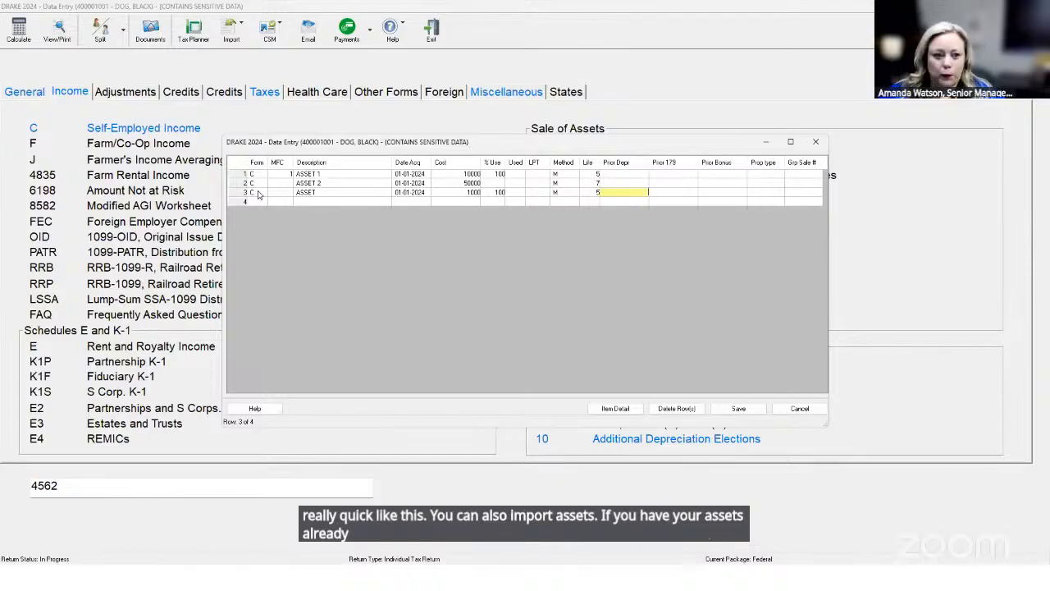
click(760, 409)
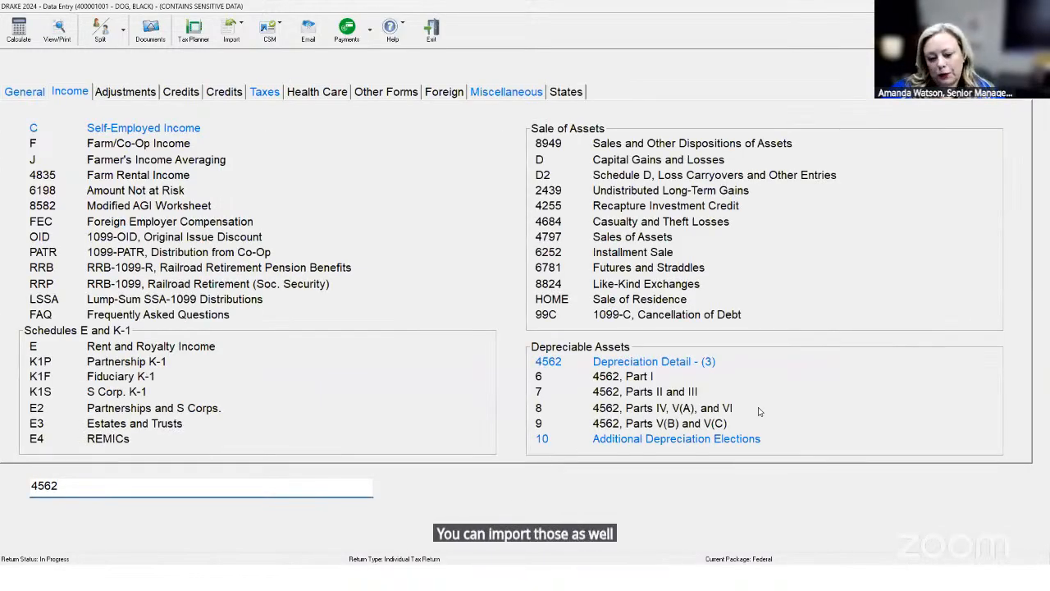
View the recalculated return and examine the federal depreciation schedule's asset rows, current and accumulated depreciation columns, and totals
click(62, 40)
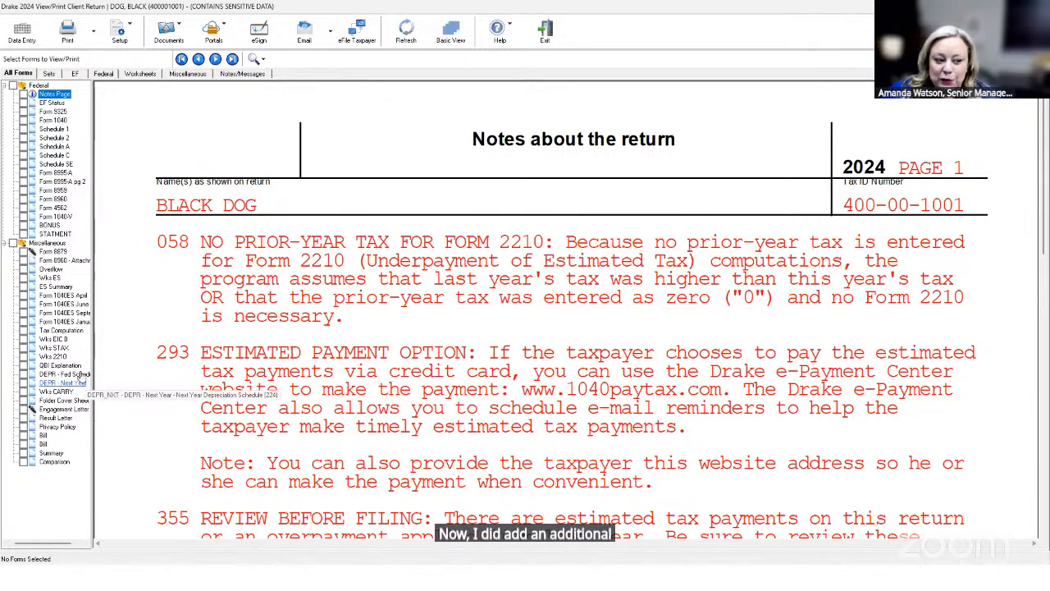
click(81, 374)
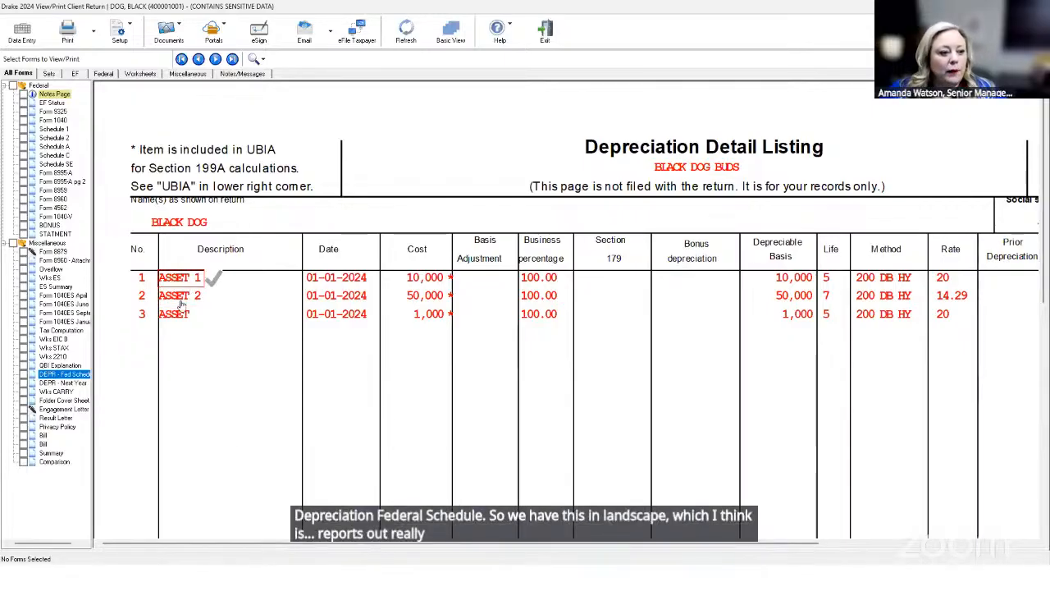
drag(246, 544, 277, 547)
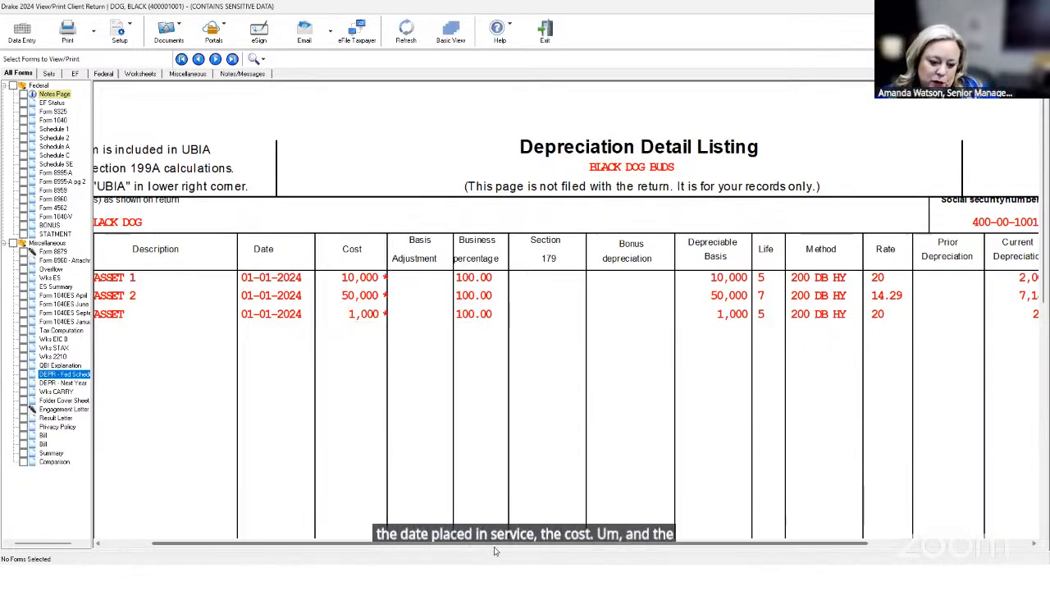
drag(495, 549, 569, 537)
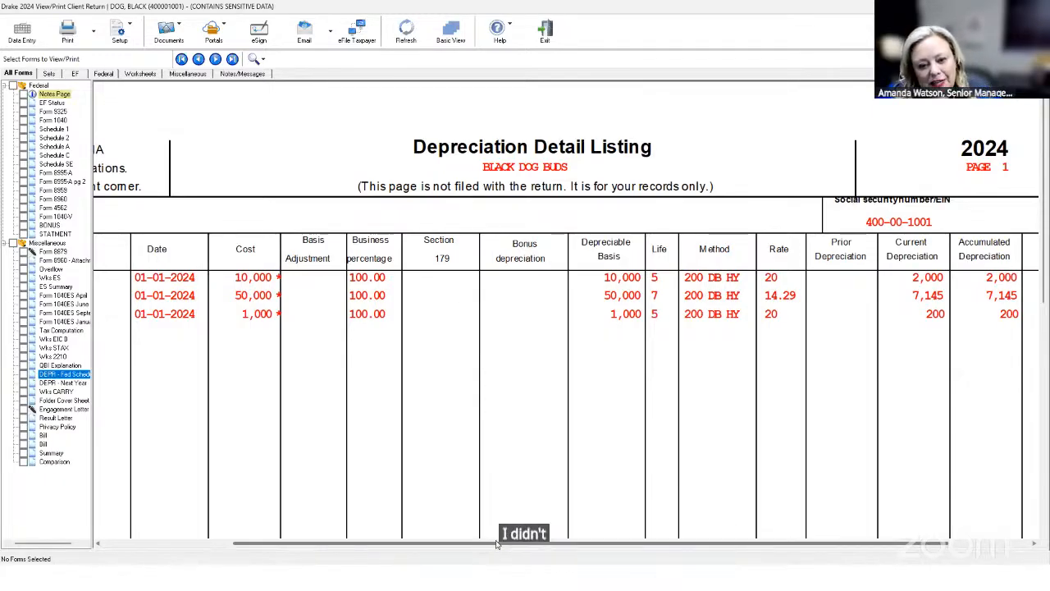
scroll(569, 283, right, 2)
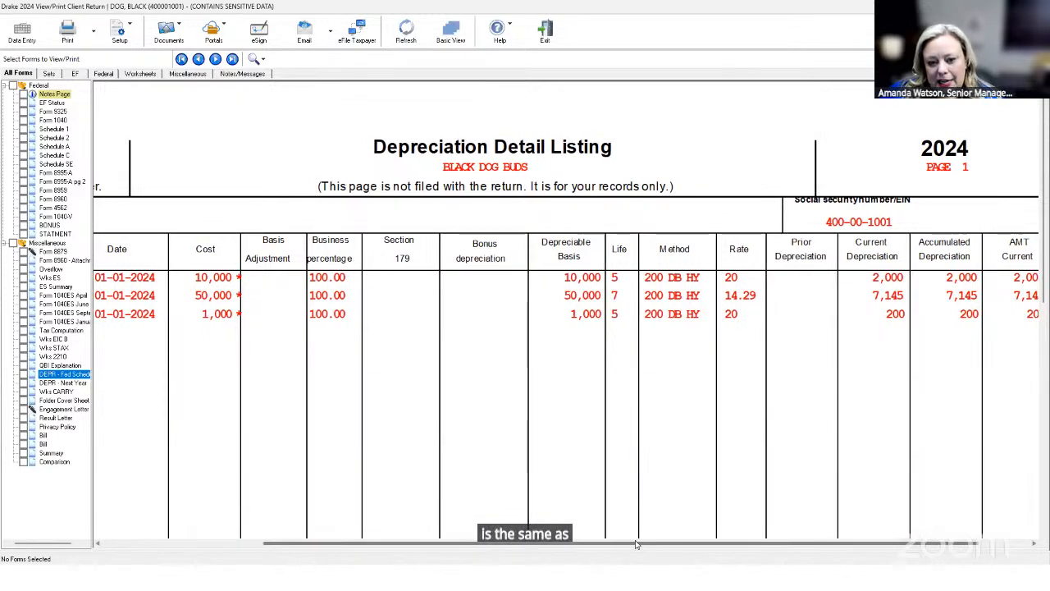
scroll(617, 509, right, 4)
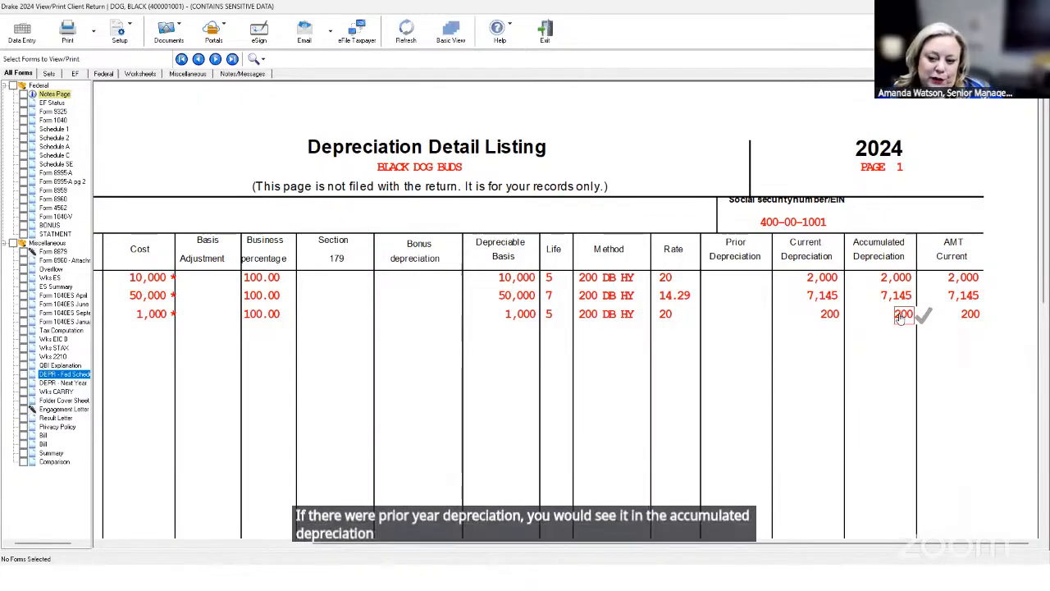
scroll(887, 338, down, 10)
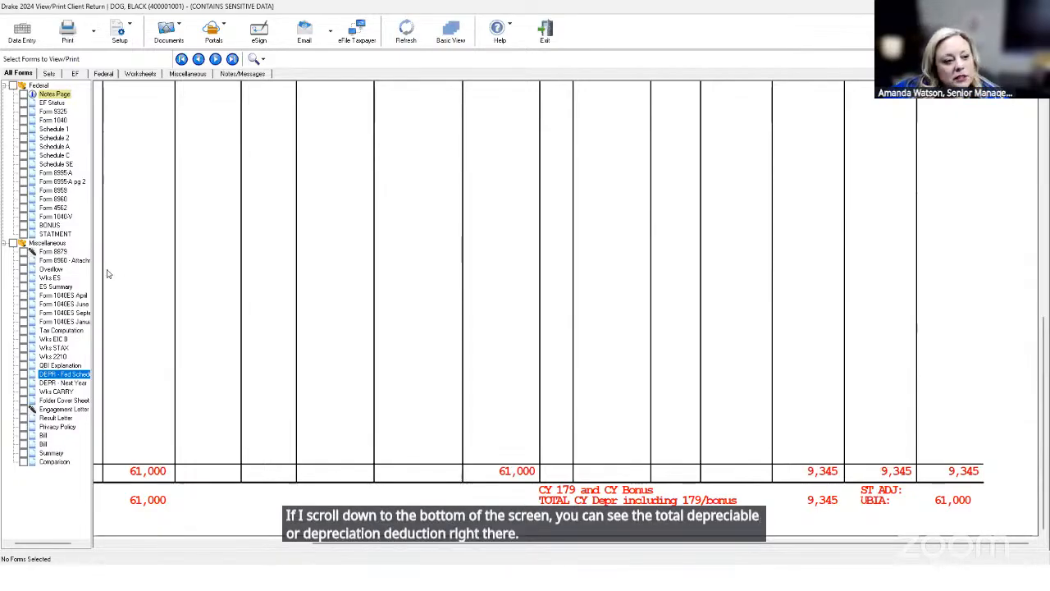
Open Form 4562 in the calculated return and examine the Part III MACRS depreciation entries for assets placed in service in 2024
click(56, 208)
scroll(732, 271, down, 10)
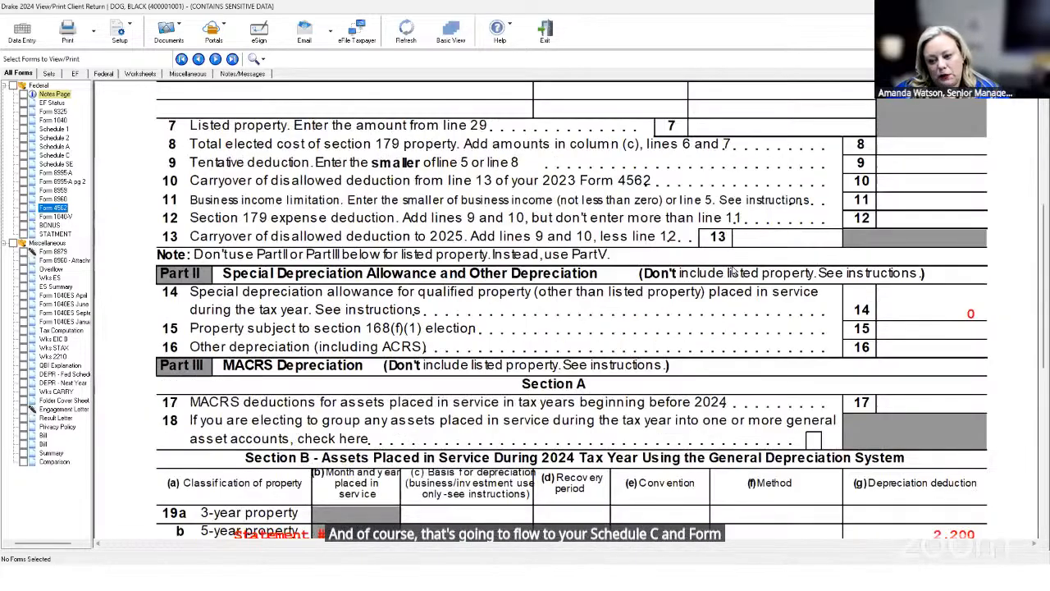
scroll(733, 270, down, 5)
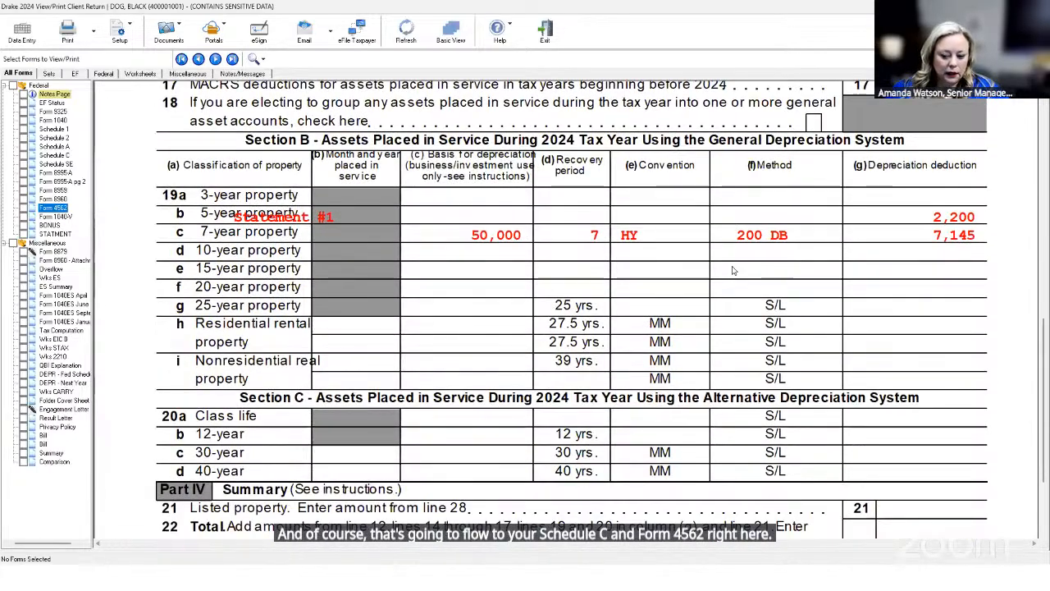
scroll(733, 271, up, 4)
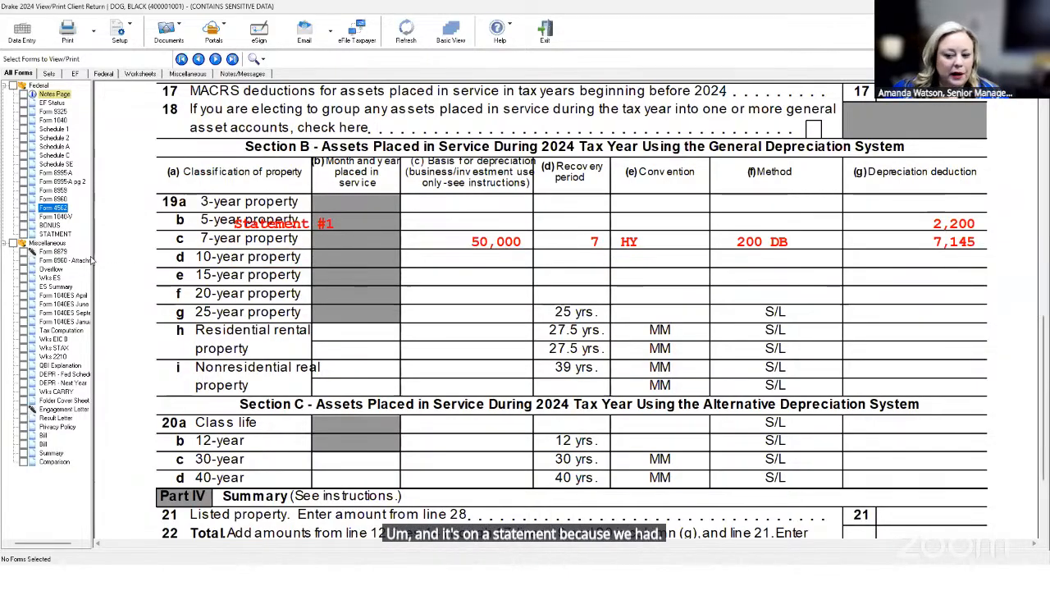
Open the calculated Schedule C and review the LinkBacks sources of line 13 depreciation, both tax forms and data entry screens
click(61, 160)
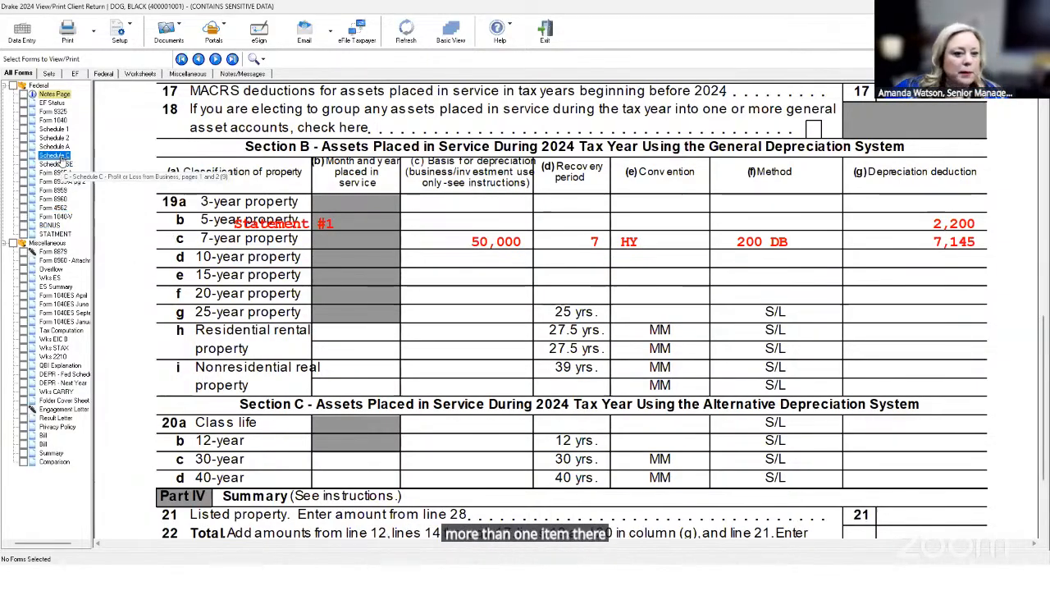
scroll(570, 322, down, 3)
scroll(570, 322, down, 3)
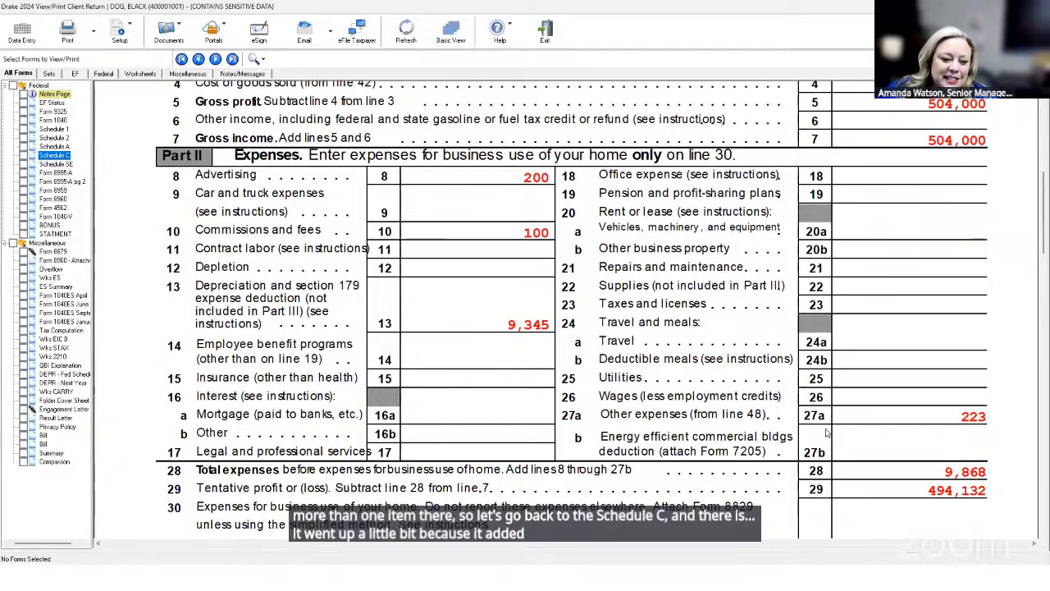
right_click(510, 325)
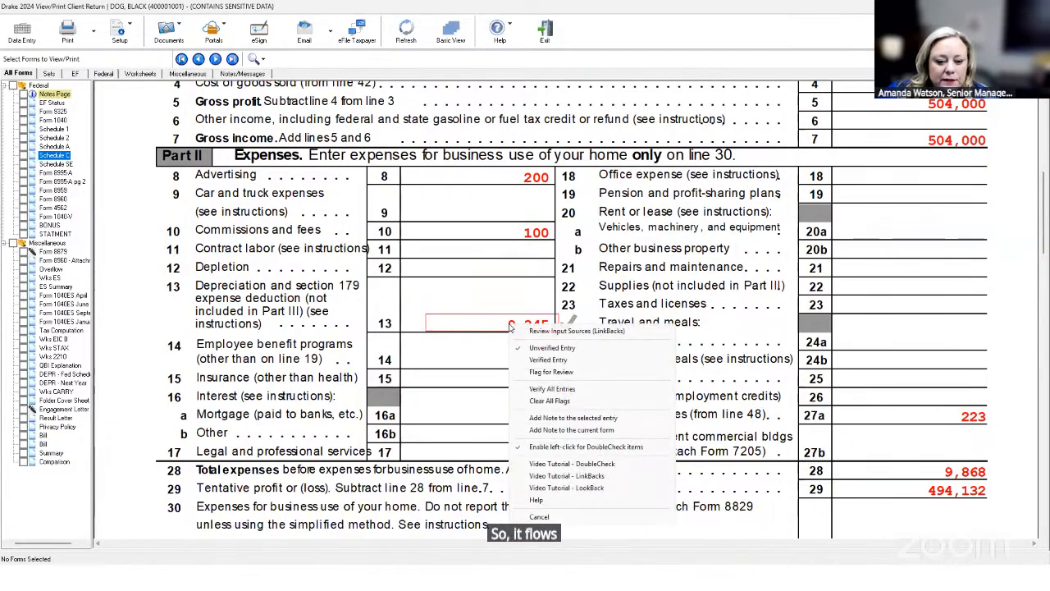
click(529, 333)
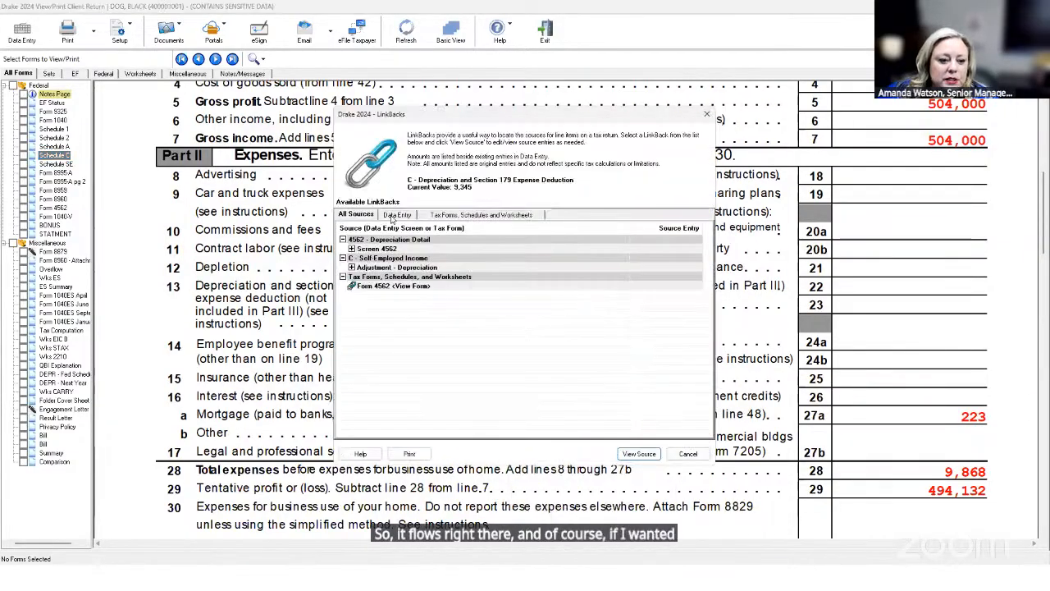
click(447, 214)
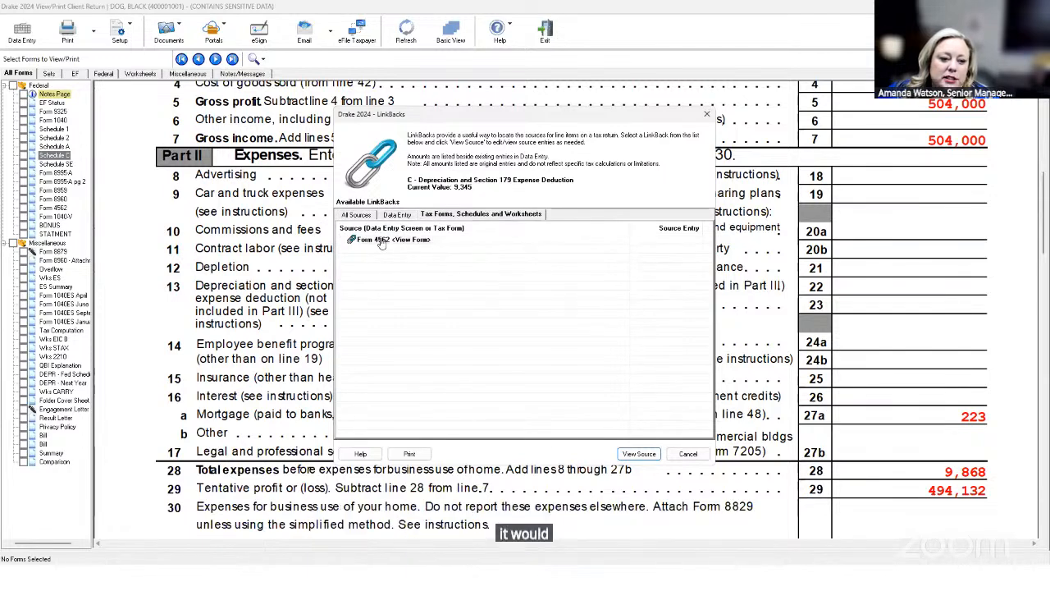
click(398, 214)
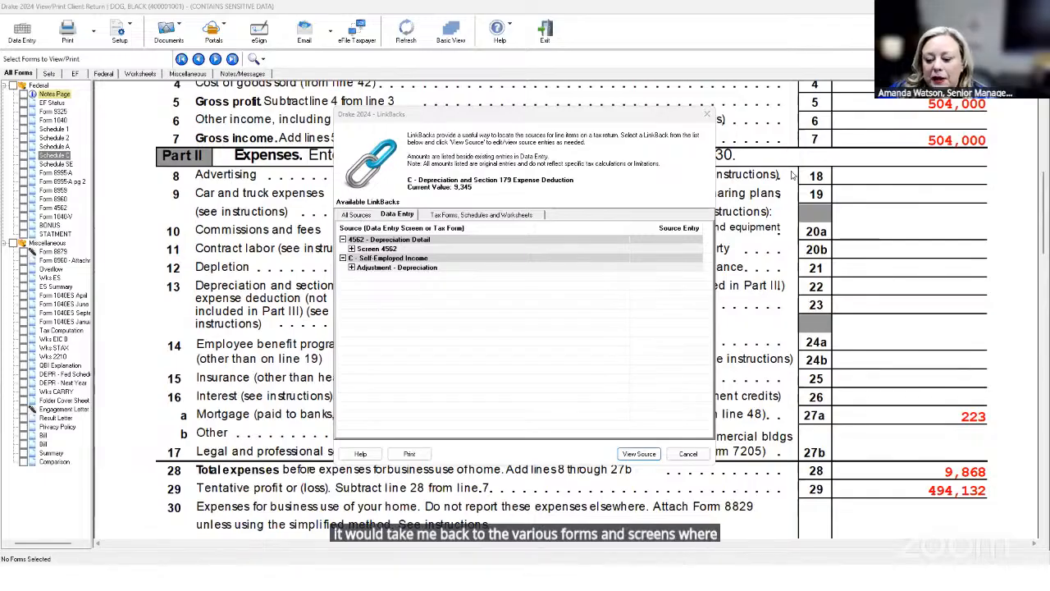
click(708, 112)
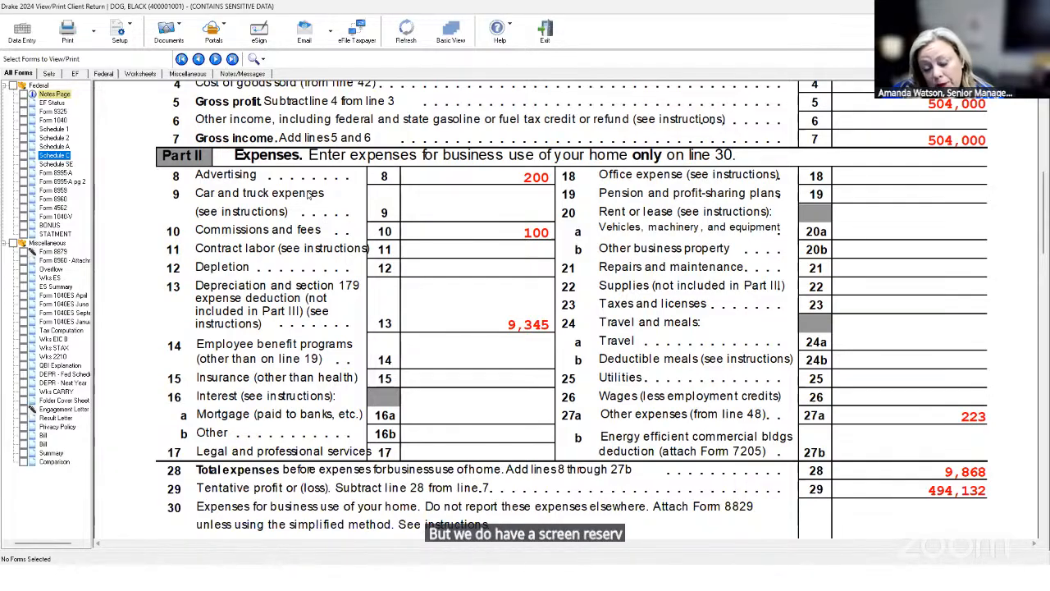
Examine Schedule C from the Part II expenses and net profit line back up to the income and business information
scroll(308, 193, down, 1)
scroll(309, 193, down, 6)
scroll(308, 193, up, 4)
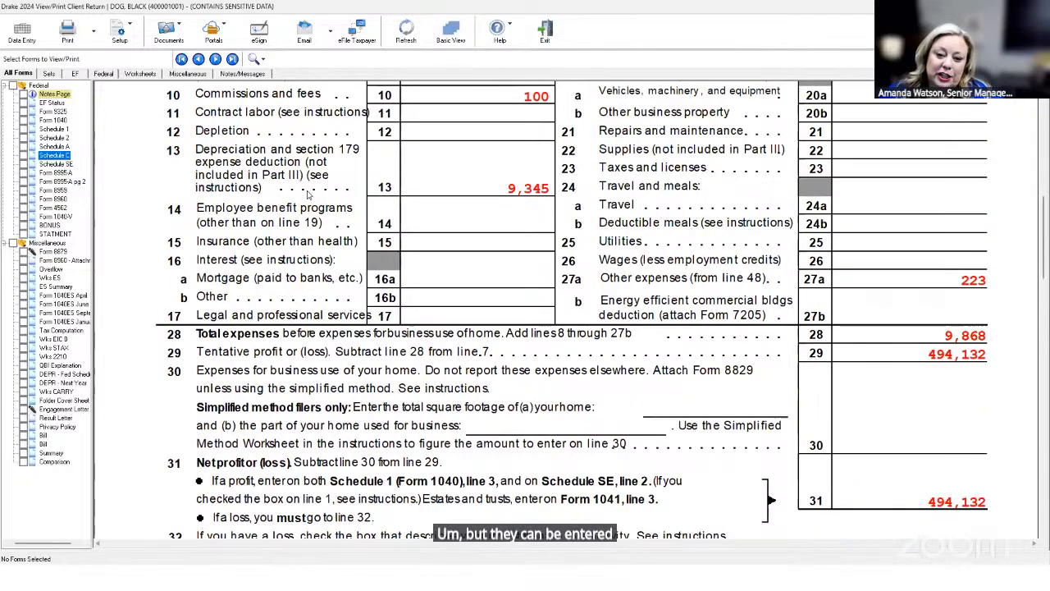
scroll(308, 193, up, 3)
scroll(308, 193, up, 4)
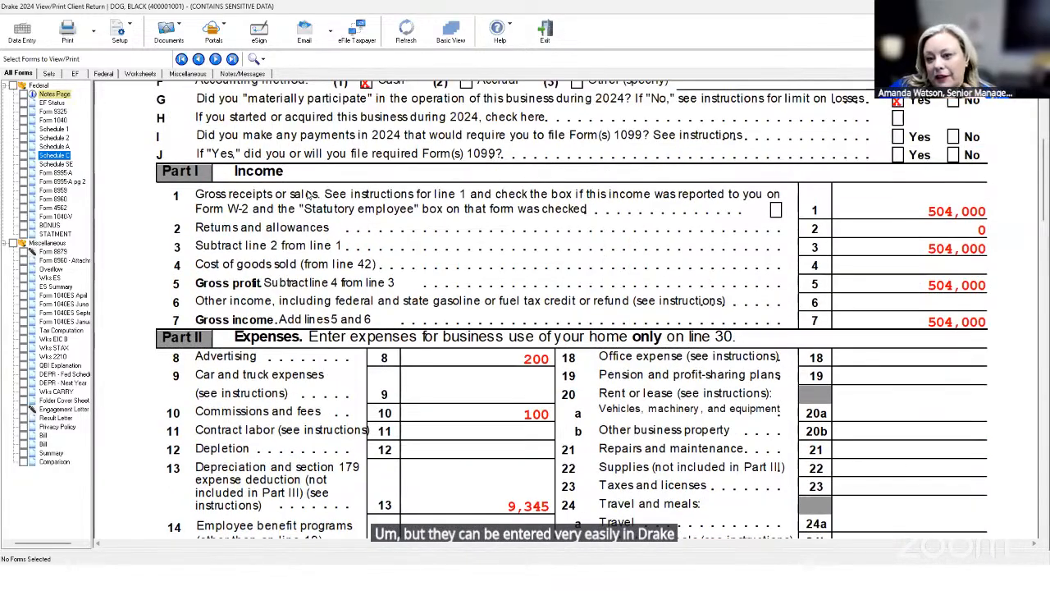
scroll(308, 192, up, 4)
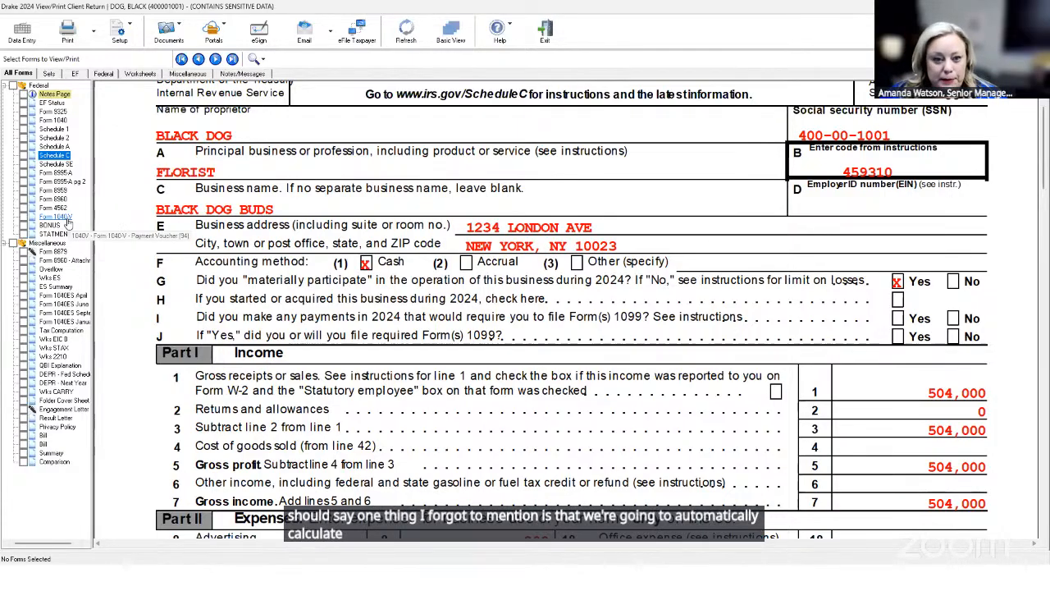
Review the 2025 Form 1040-ES April and June estimated tax vouchers and the summary of estimates
click(75, 297)
scroll(251, 325, down, 10)
scroll(324, 303, down, 6)
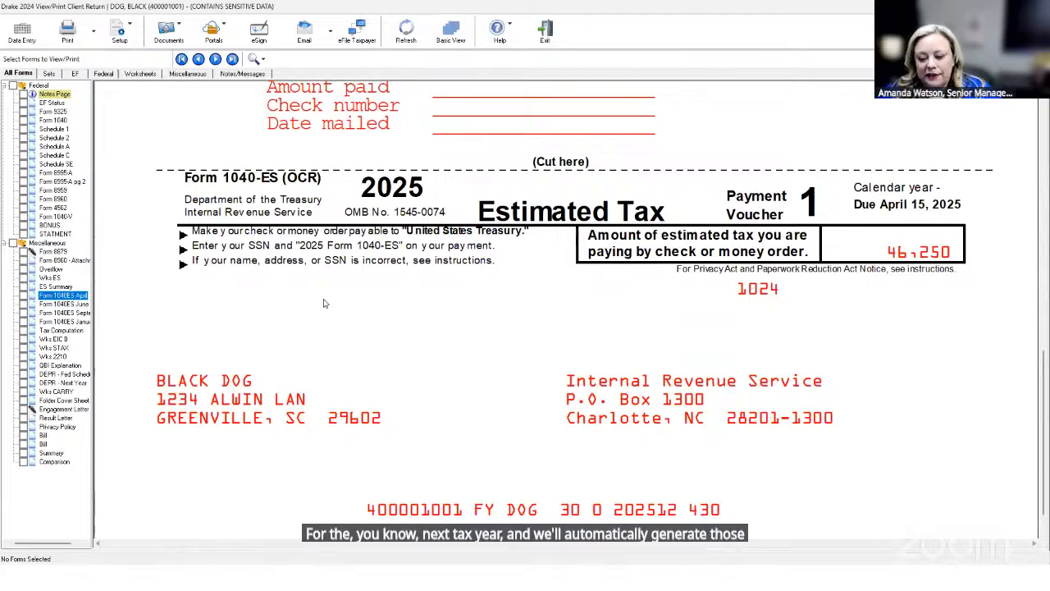
scroll(324, 303, down, 1)
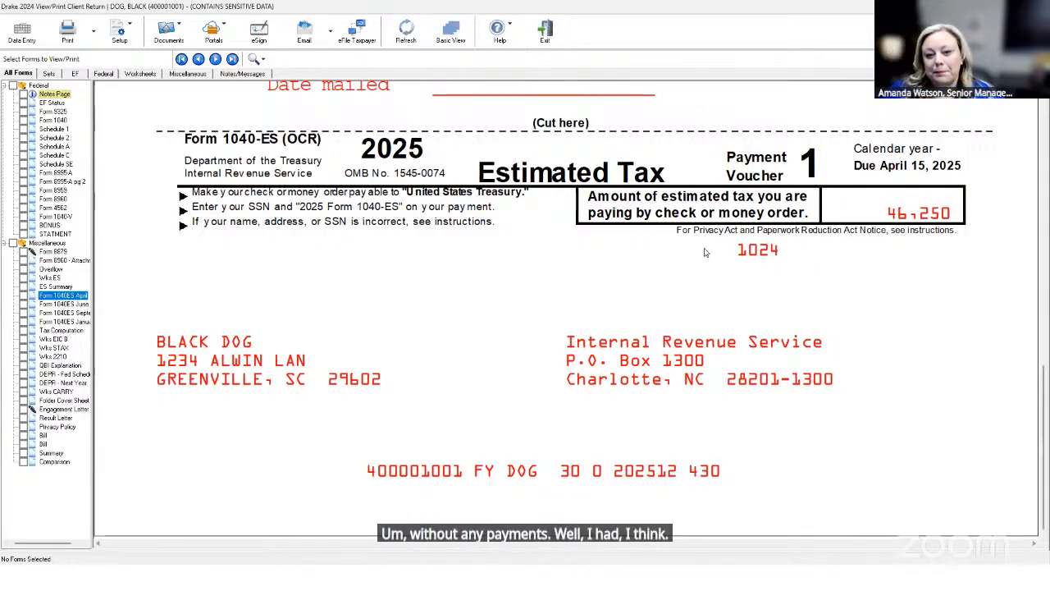
click(58, 305)
scroll(374, 394, down, 10)
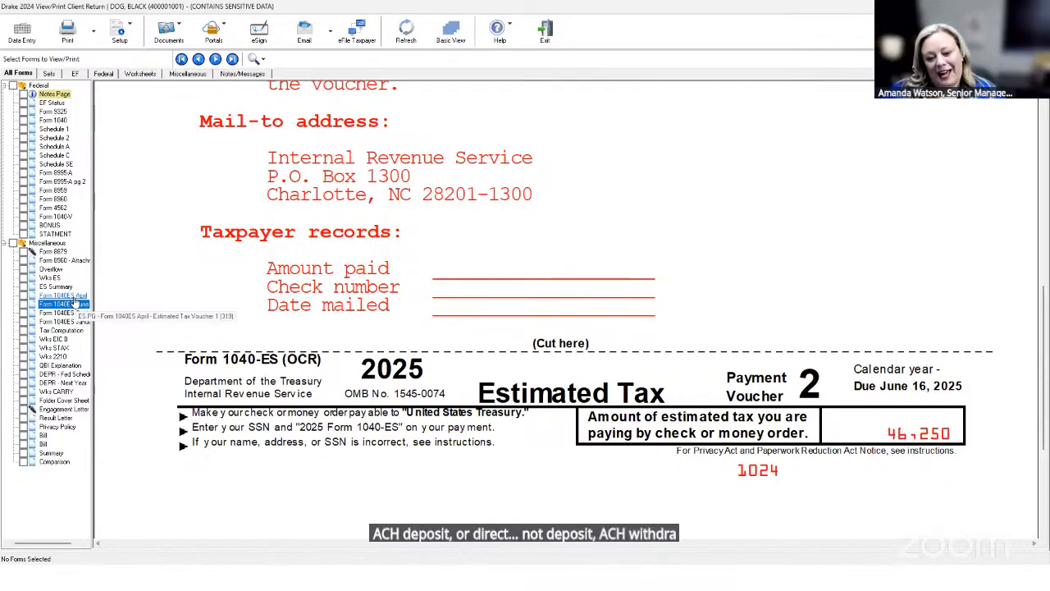
scroll(382, 391, down, 3)
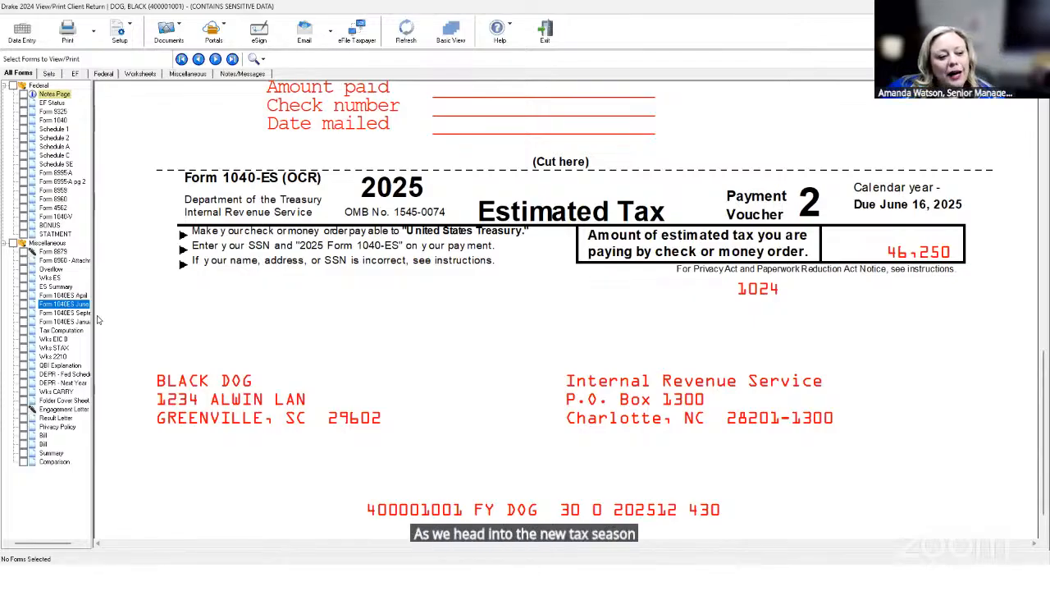
click(59, 286)
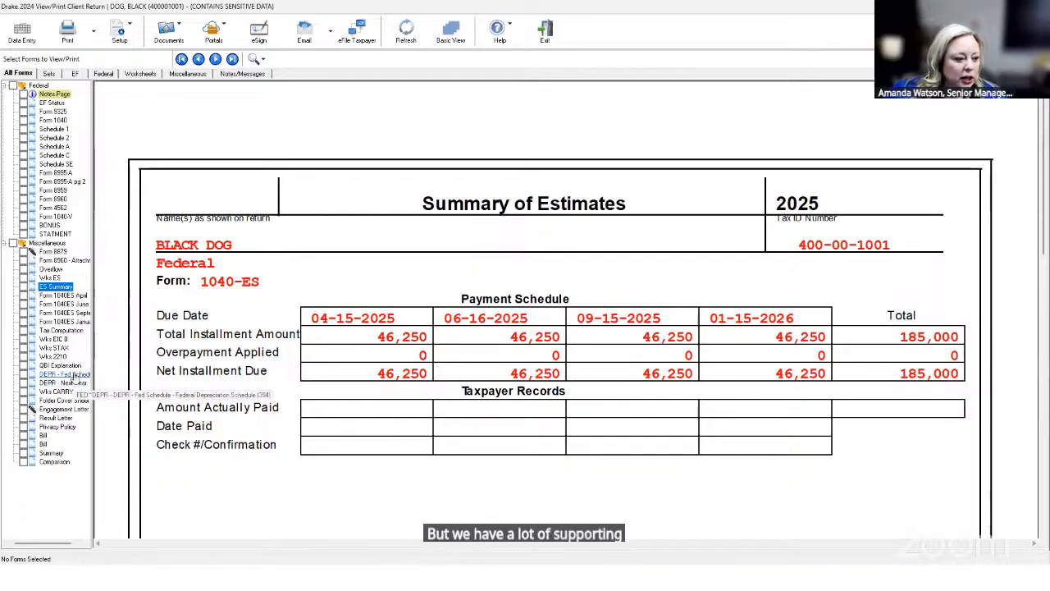
Examine the QBI Explanation Worksheet for the Schedule C business and open the calculated Form 1040
click(61, 366)
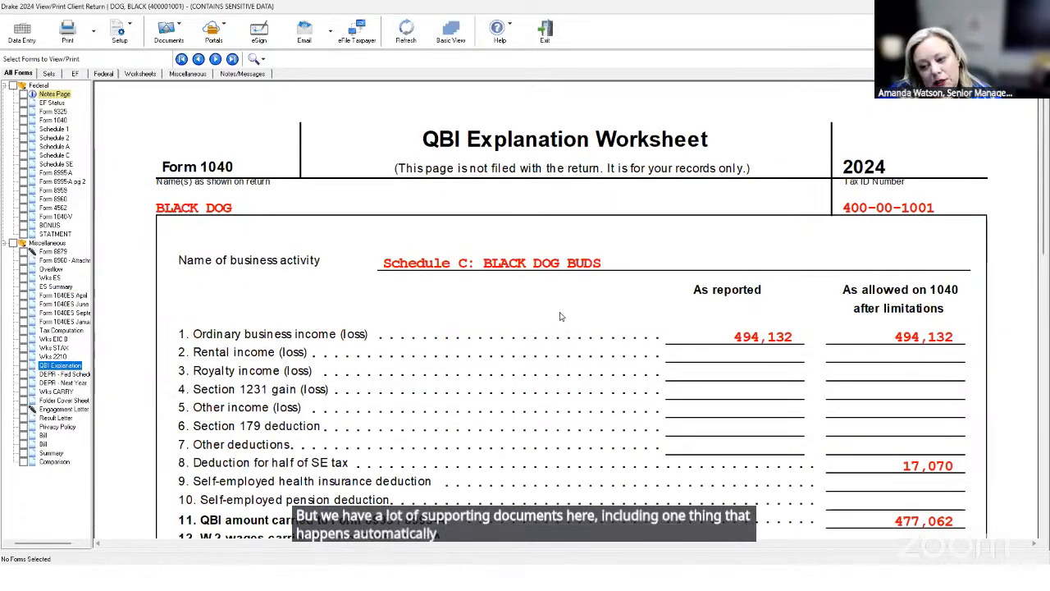
scroll(561, 316, down, 2)
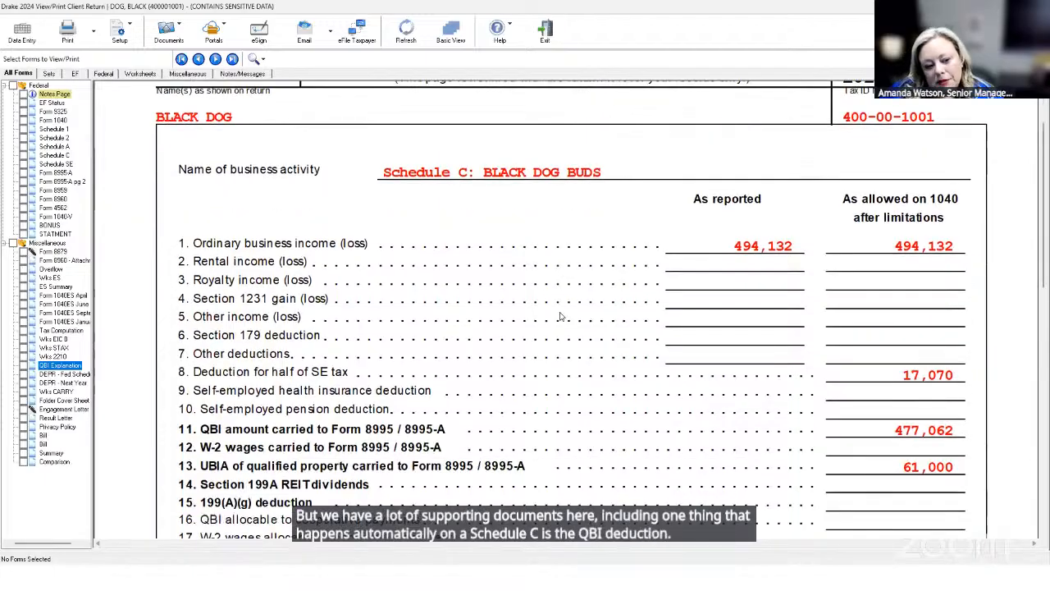
scroll(561, 316, down, 3)
scroll(560, 316, up, 5)
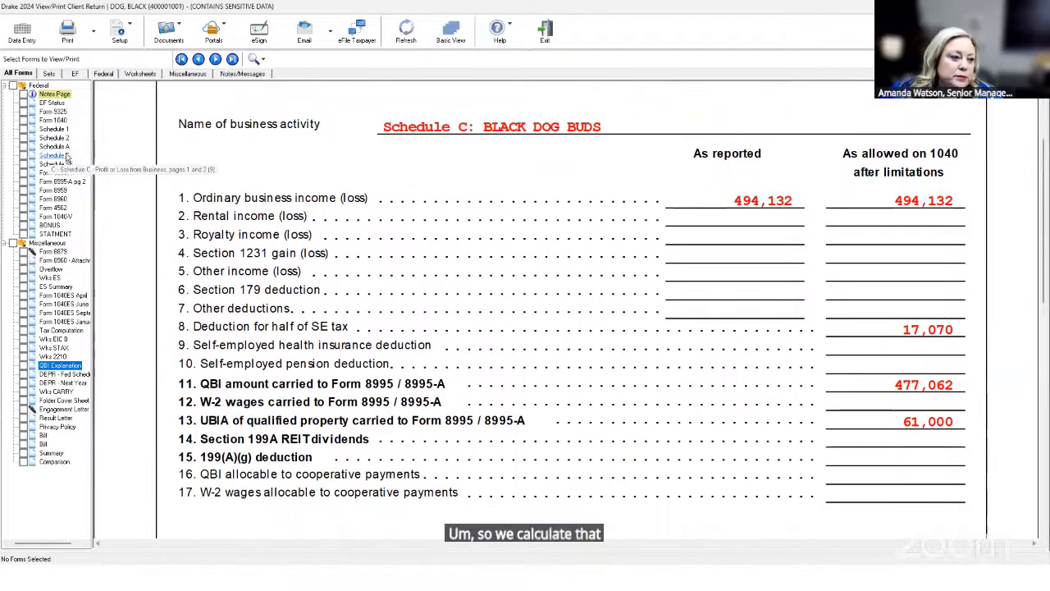
click(62, 121)
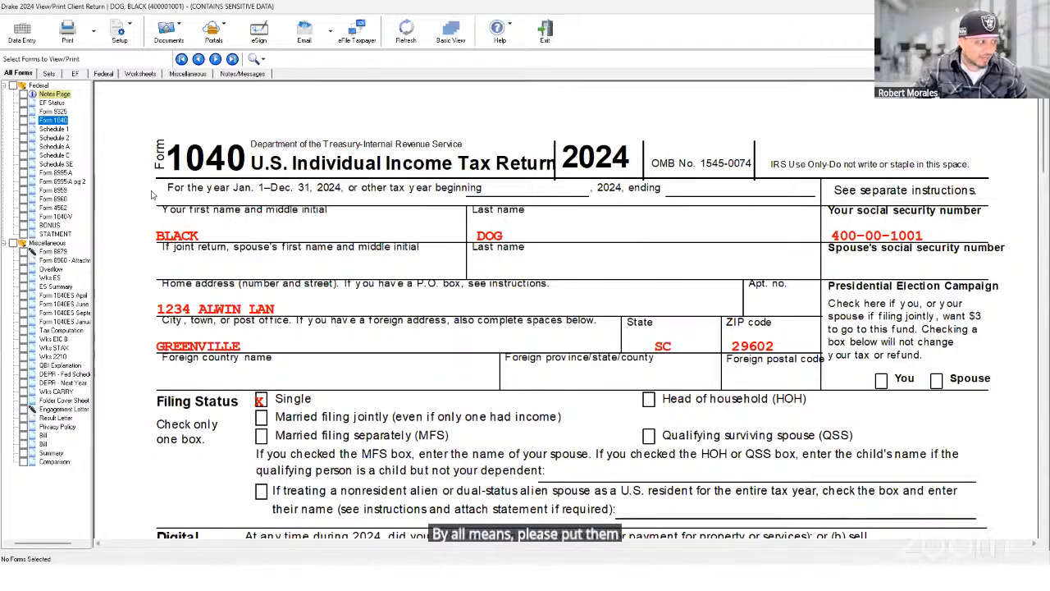
Switch to the running PowerPoint slide show
key(alt+Tab)
key(alt+Tab)
key(alt+Tab)
key(alt+Tab)
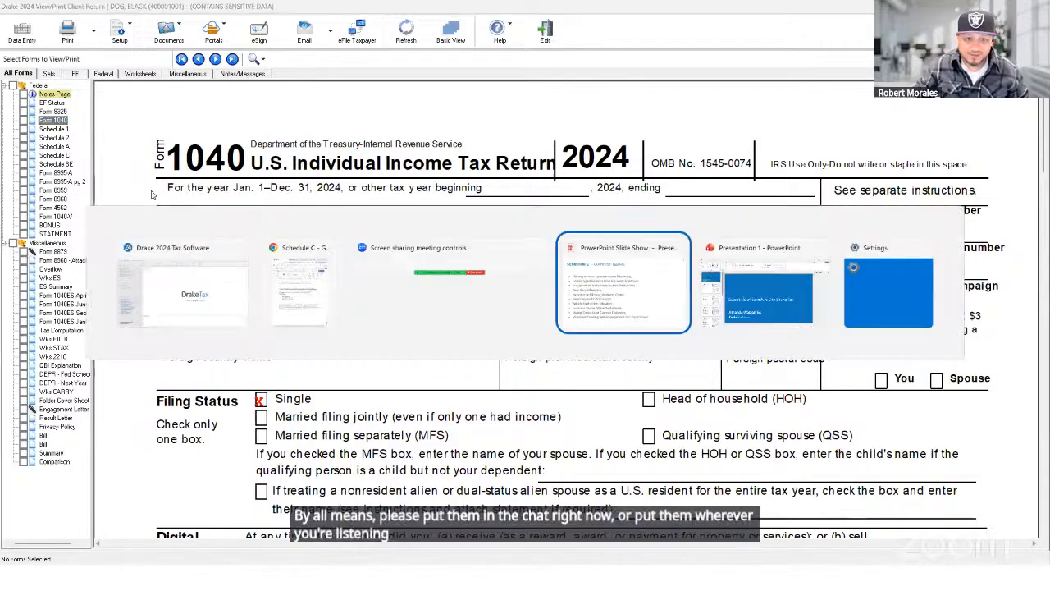
key(alt+Tab)
key(alt+Tab)
key(alt+Tab)
key(alt+Tab)
key(alt+Tab)
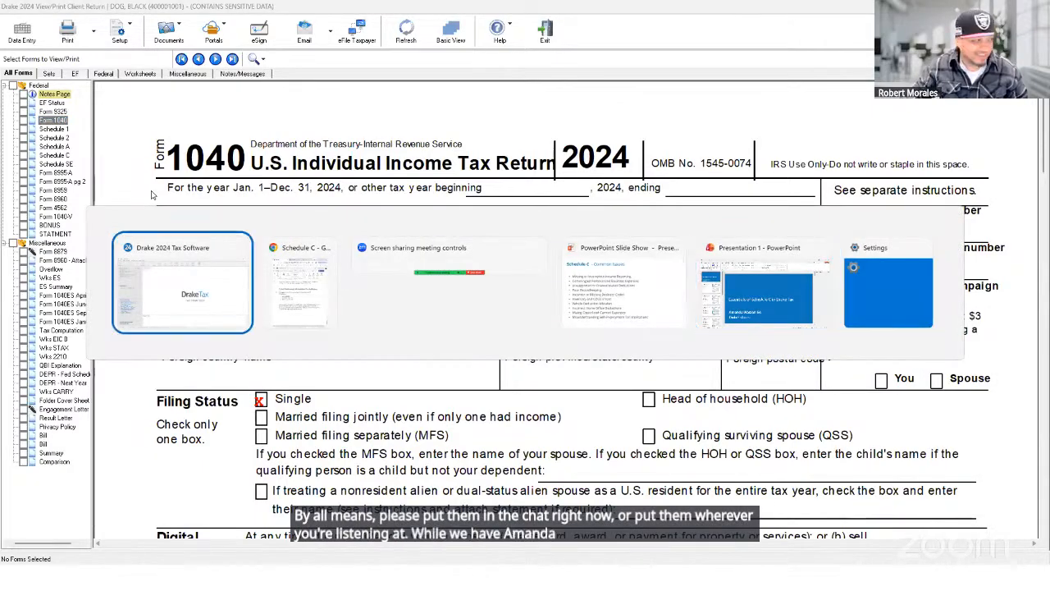
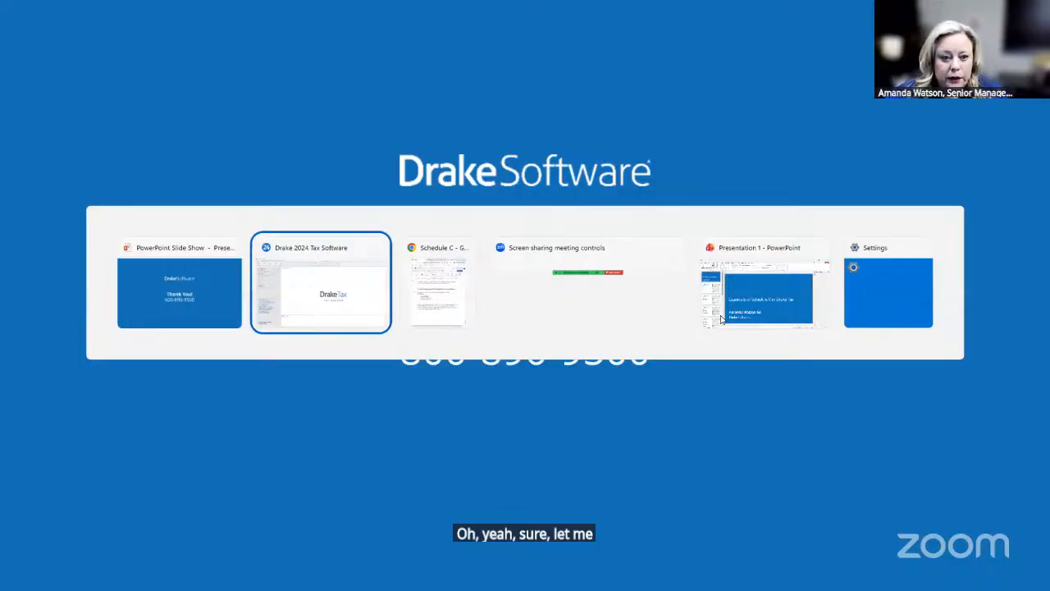
Switch back to Drake Tax, open the Schedule C data entry screen and add a detail worksheet to line 22 Supplies
key(alt+Tab)
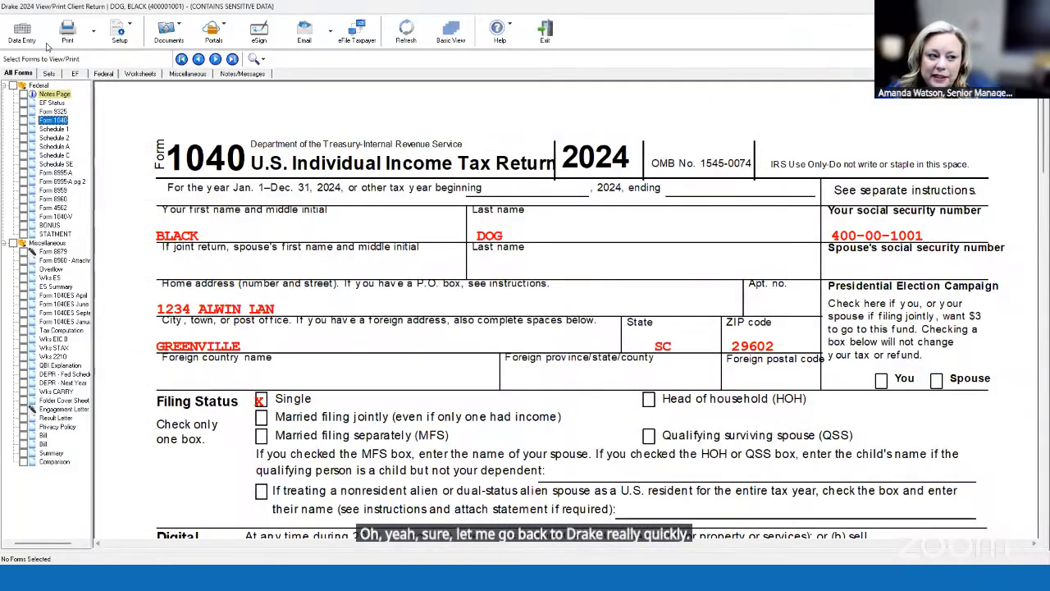
click(22, 33)
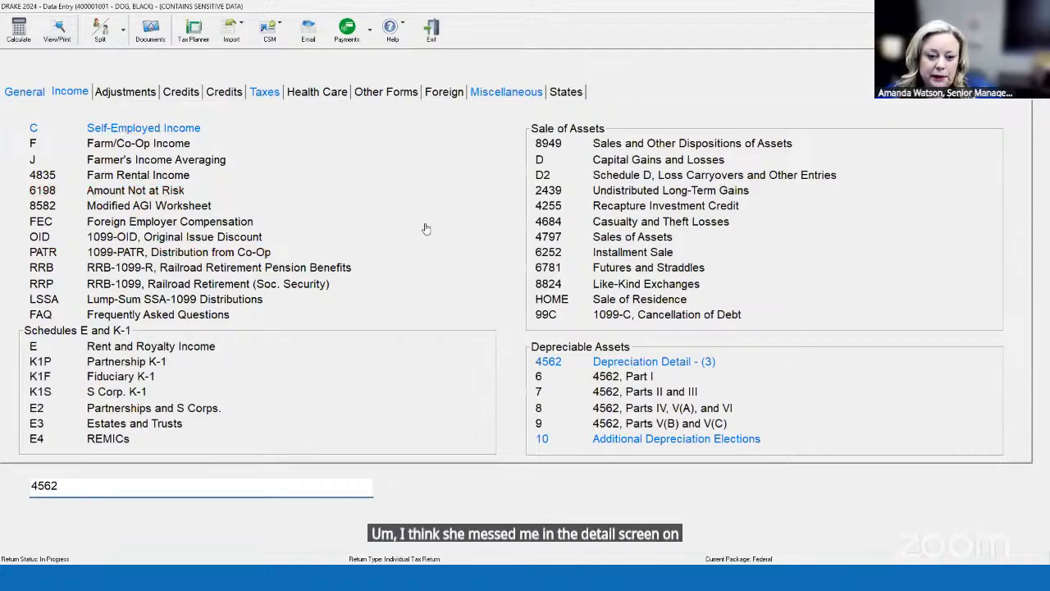
click(197, 128)
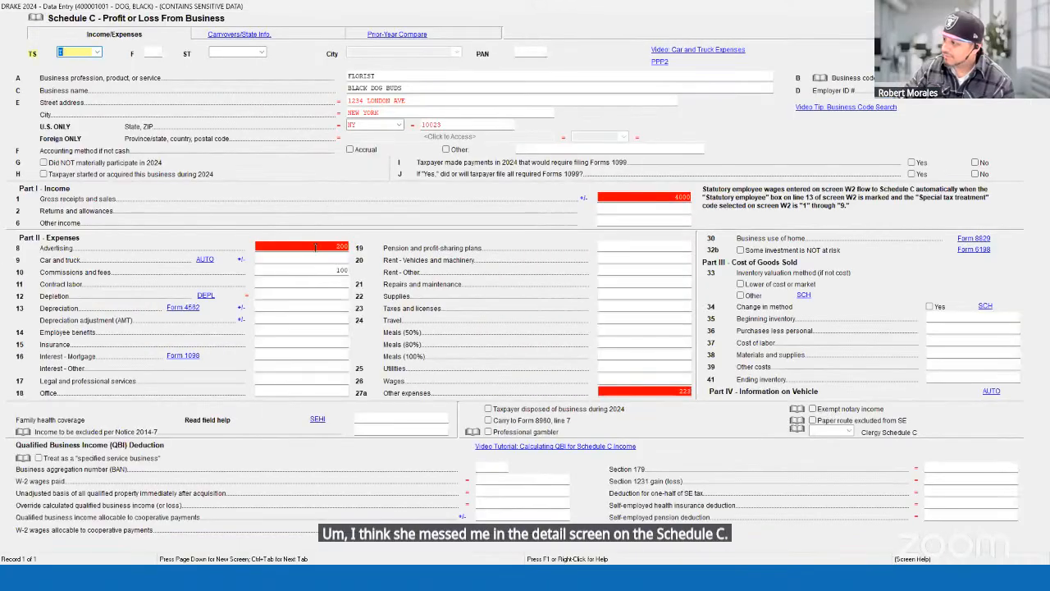
click(316, 248)
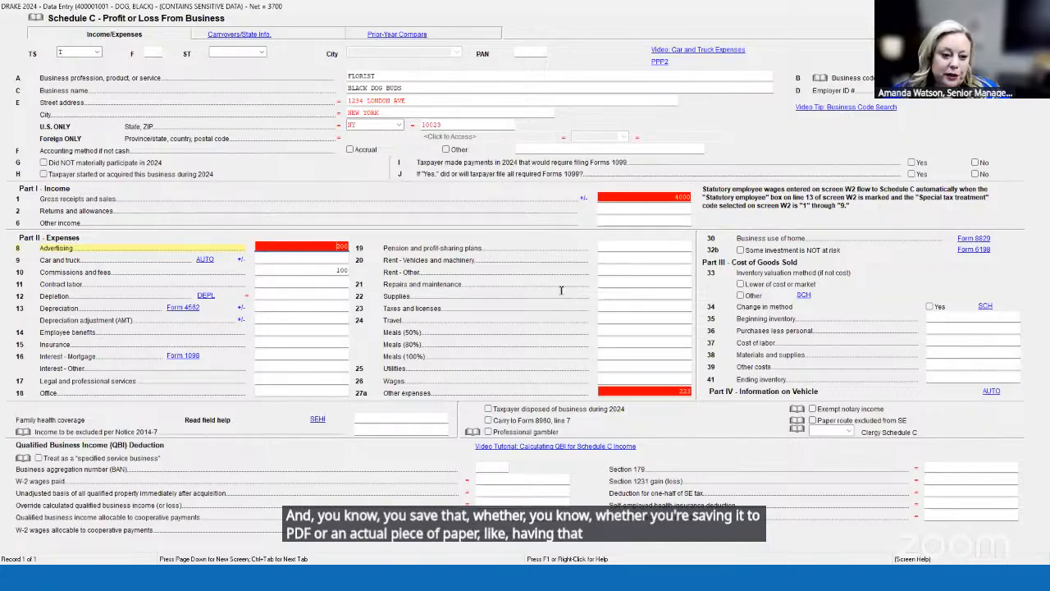
click(617, 293)
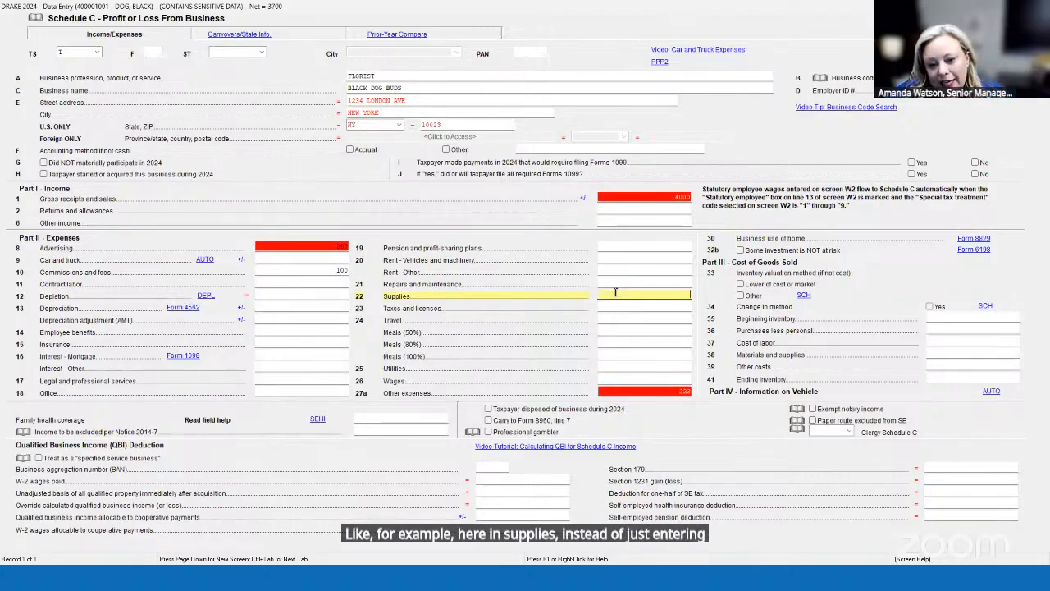
right_click(615, 294)
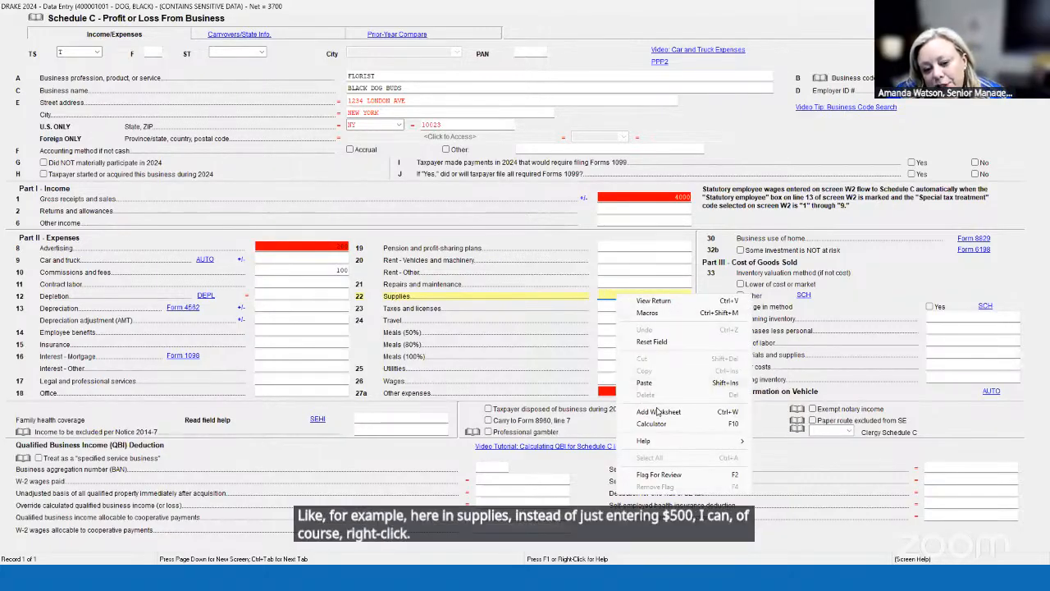
click(723, 413)
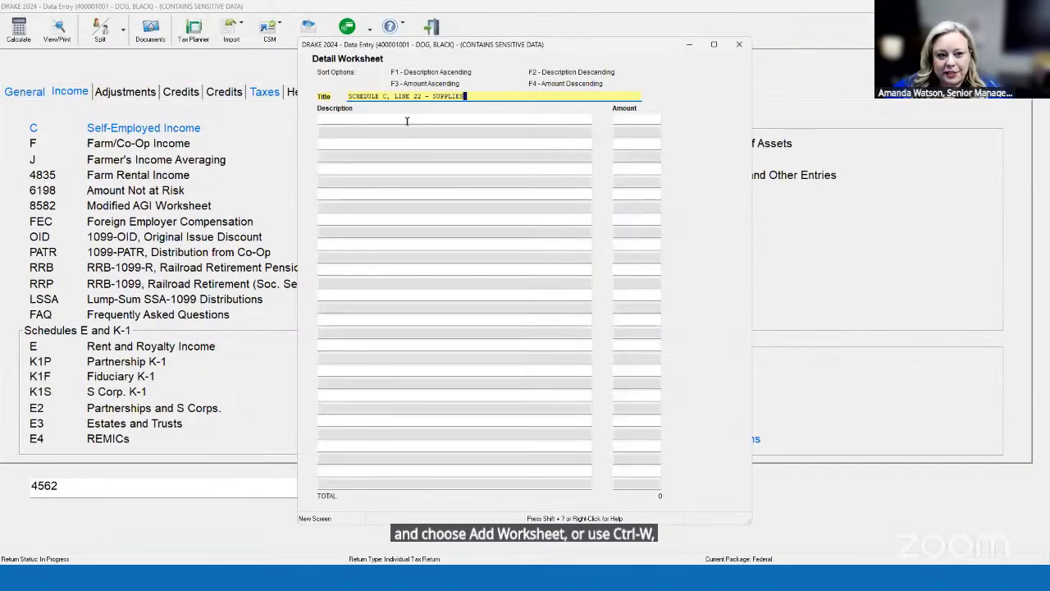
Enter PAPER with amount 100 and TAPE with amount 100 in the Supplies detail worksheet
click(405, 119)
text(PAPER)
key(Tab)
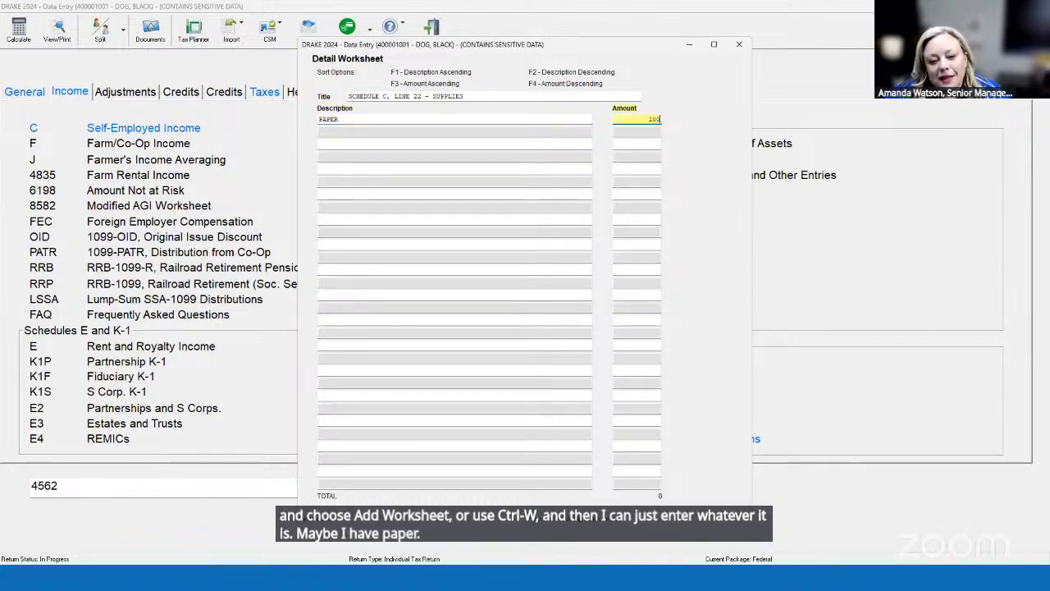
text(100)
key(Tab)
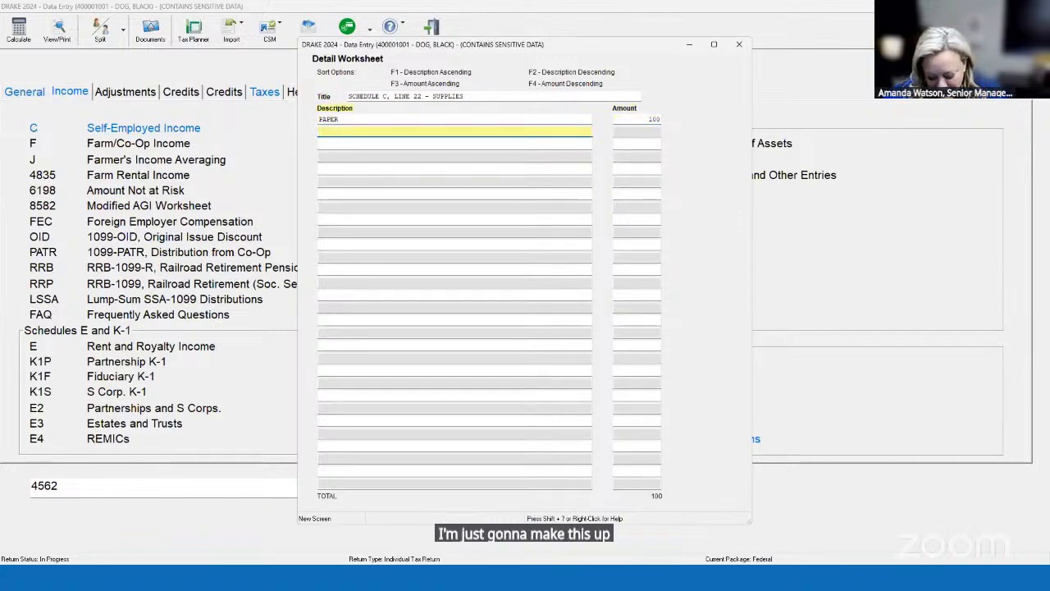
text(TAPE)
key(Tab)
text(1)
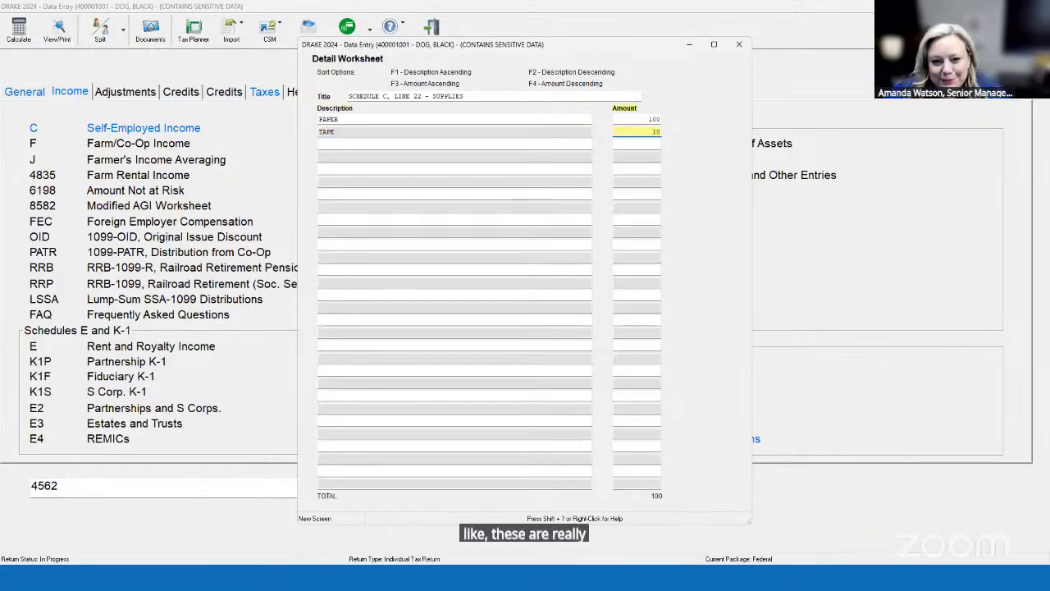
text(00)
key(Tab)
Add GLUE with amount 400 and STAPLES with amount 100 to the Supplies detail worksheet and close it
text(GLUE)
key(Tab)
text(40)
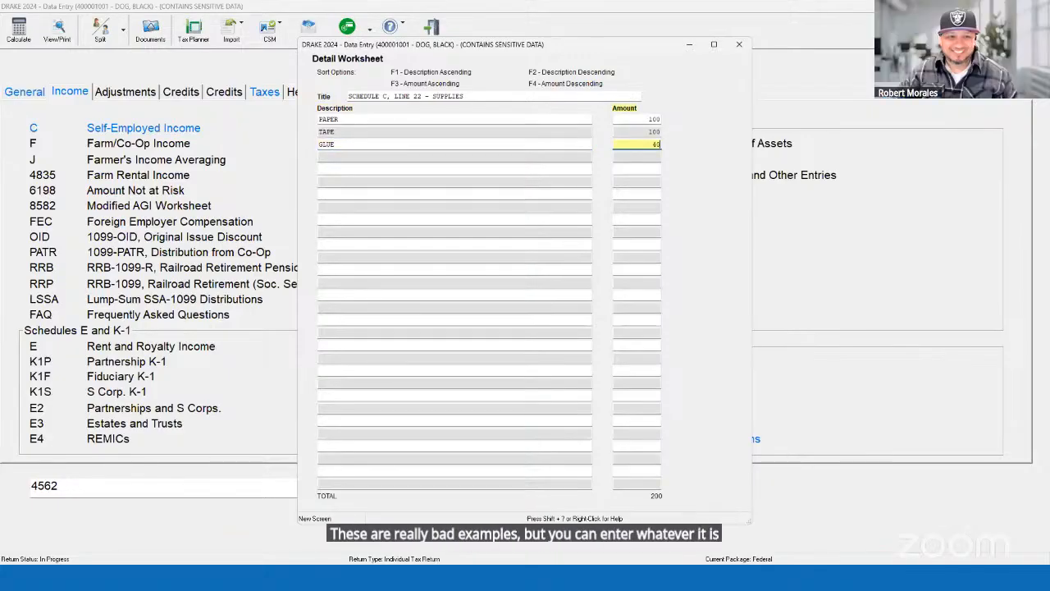
text(0)
key(Tab)
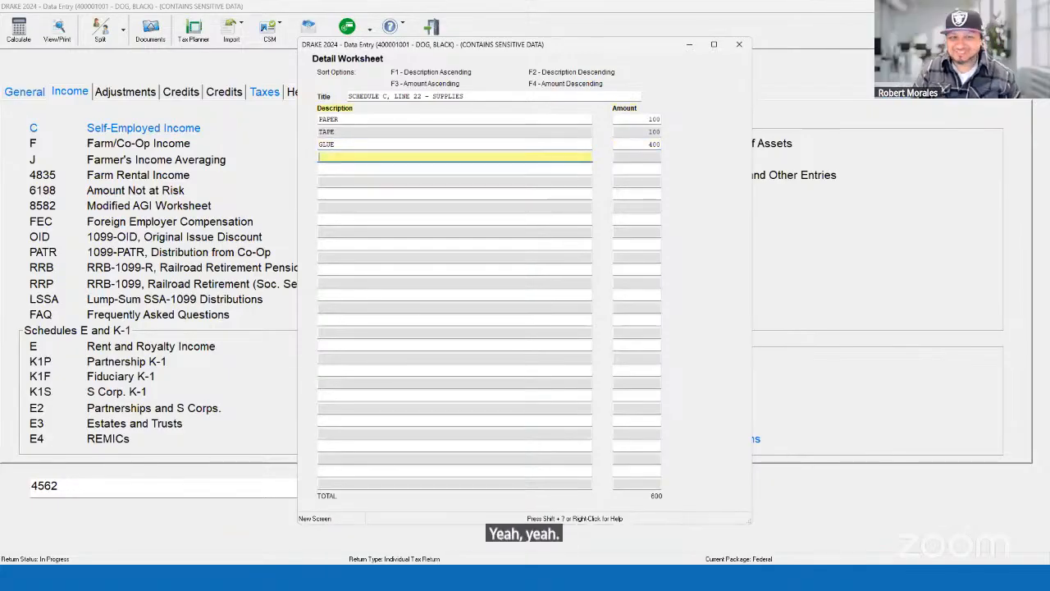
text(STAPLES)
key(Tab)
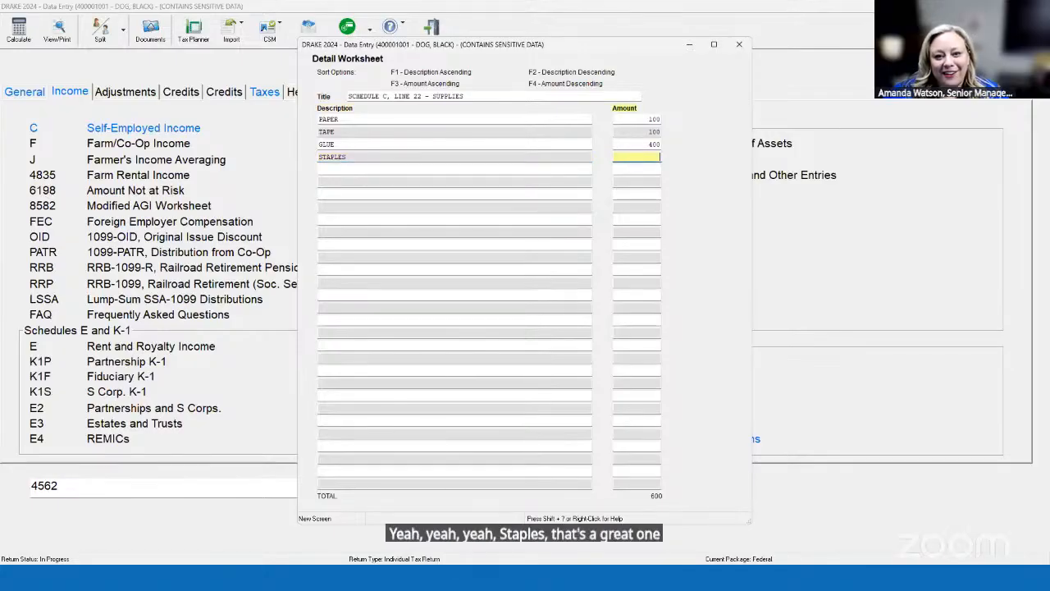
text(1000)
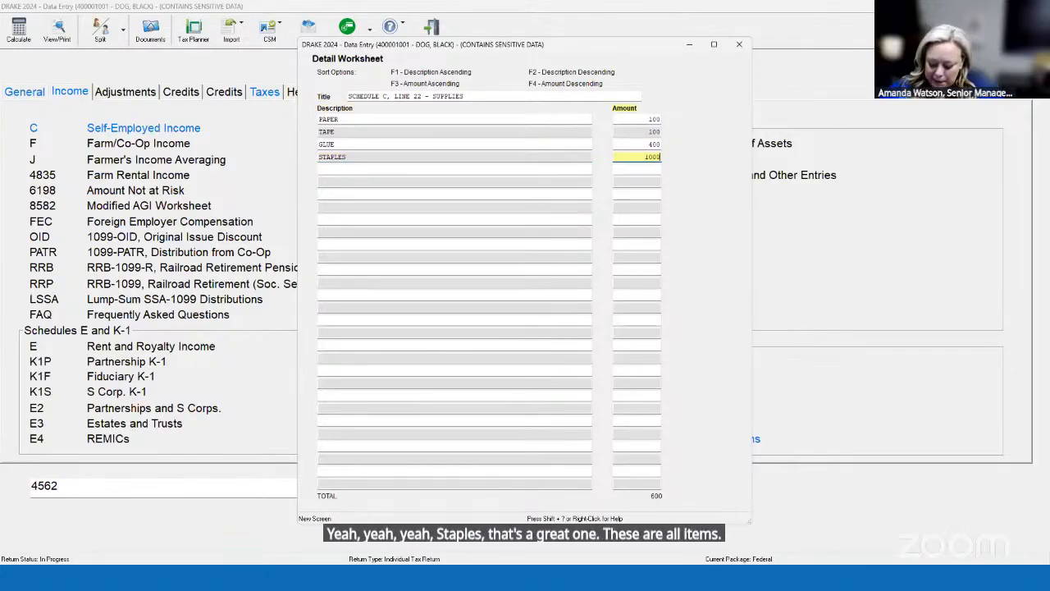
key(BackSpace)
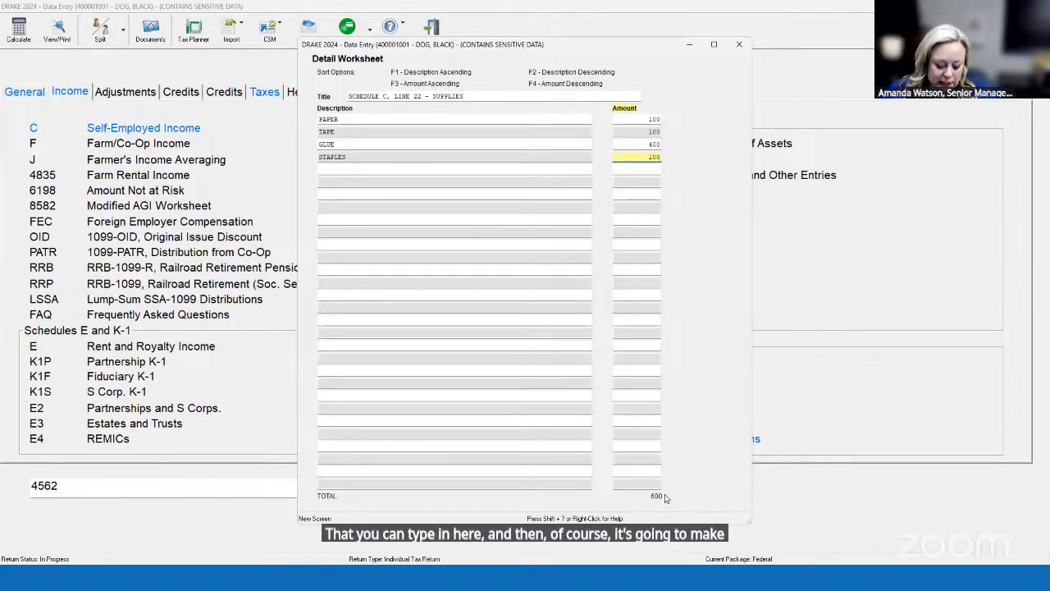
key(Escape)
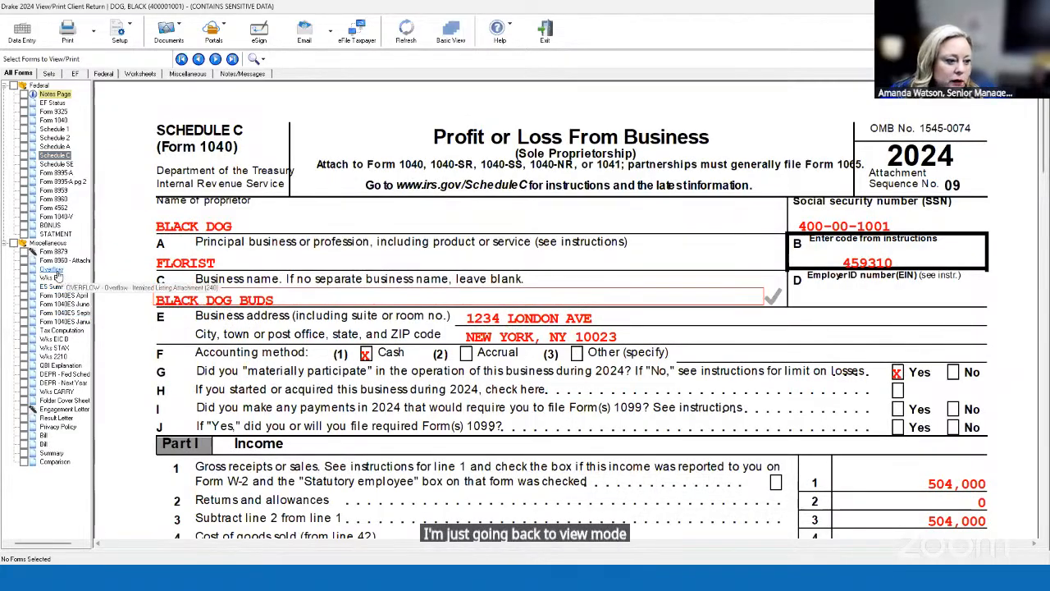
Review the itemized Advertising and Supplies listings in the Overflow attachment and return to the Employer ID field in Schedule C data entry
click(51, 269)
scroll(350, 369, down, 5)
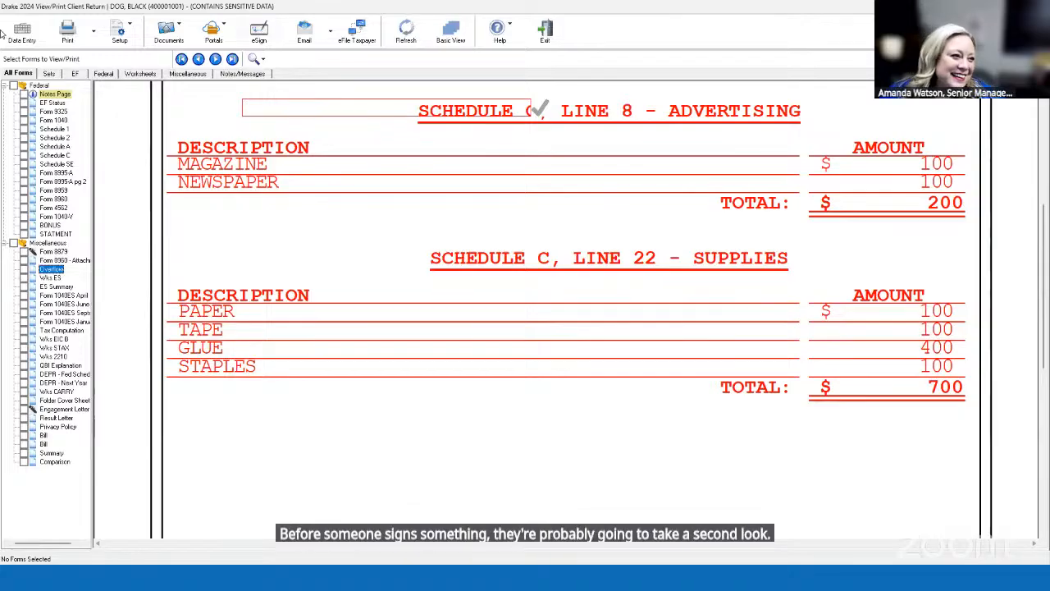
click(25, 29)
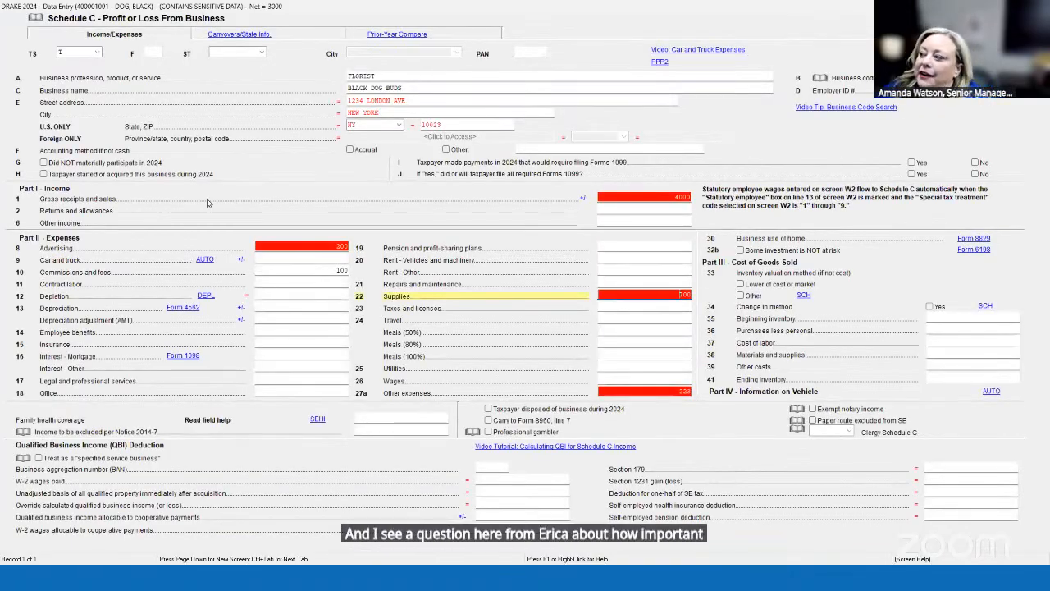
click(953, 91)
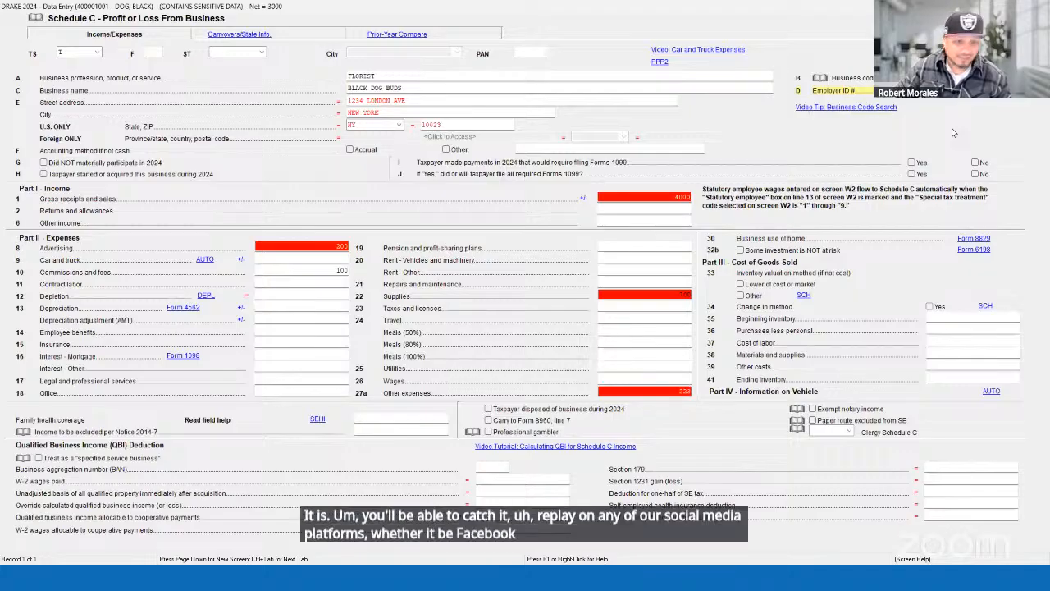
Switch to the running PowerPoint slide show and back to the Schedule C data entry screen in Drake Tax
key(alt+Tab)
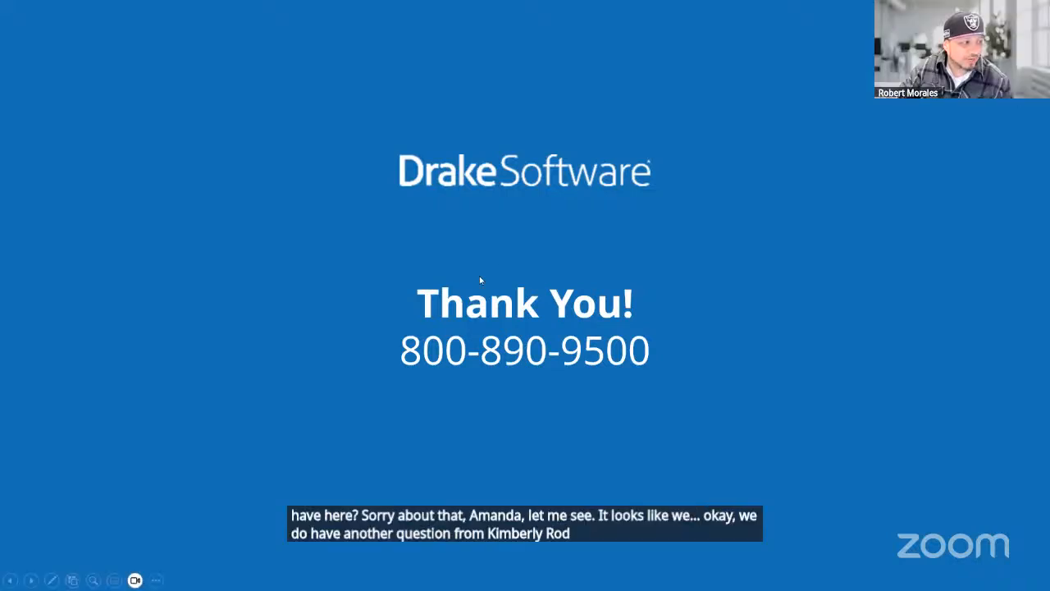
key(alt+Tab)
key(alt+Tab)
key(alt+Tab)
key(alt+Tab)
key(alt+Tab)
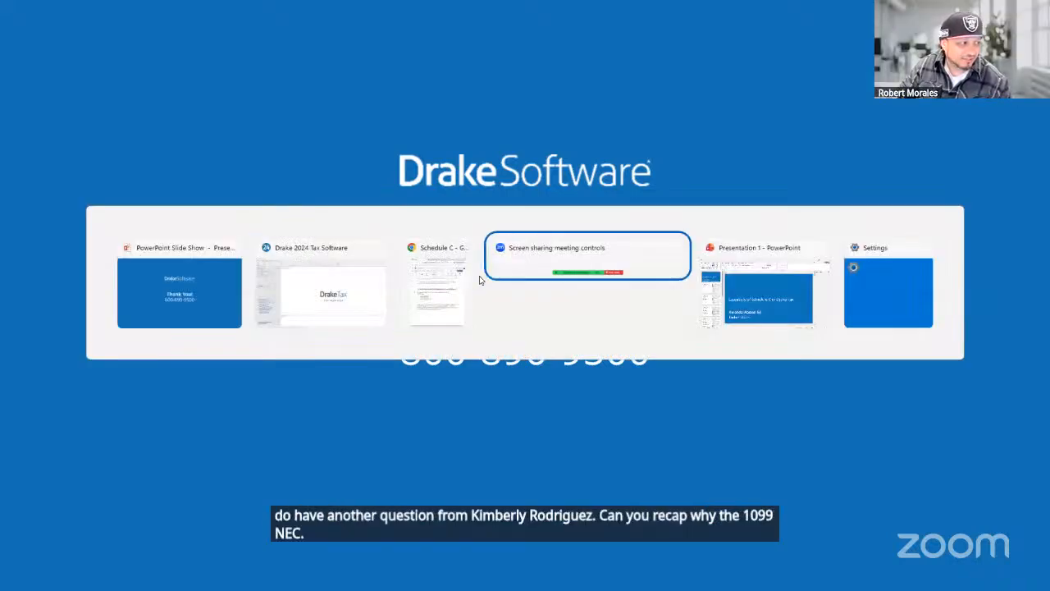
key(alt+Tab)
key(alt+Tab)
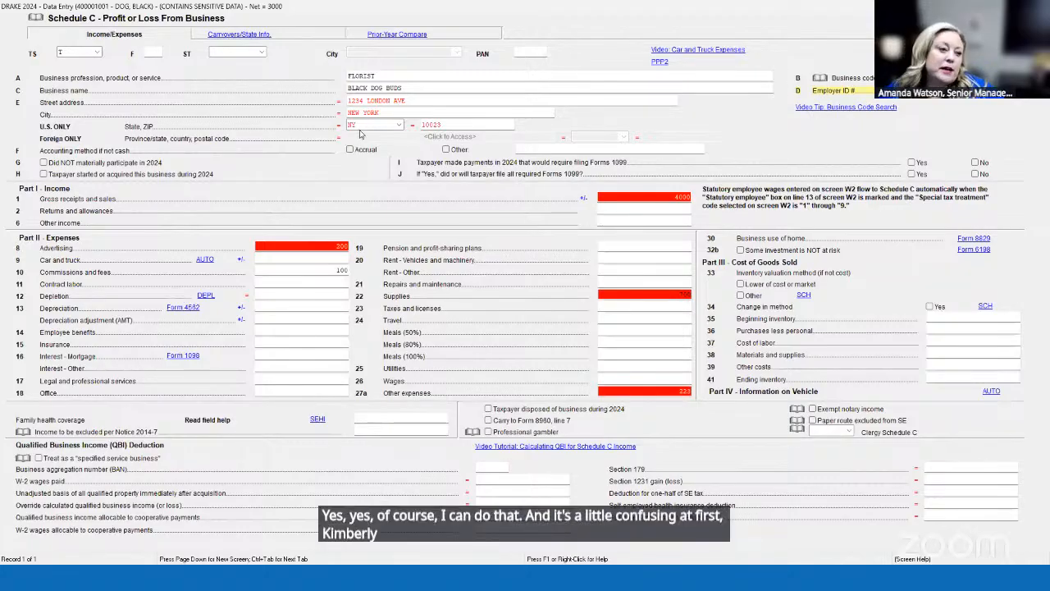
Leave the Schedule C screen and open the 1099-NEC Nonemployee Compensation screen from the General data entry forms
key(Escape)
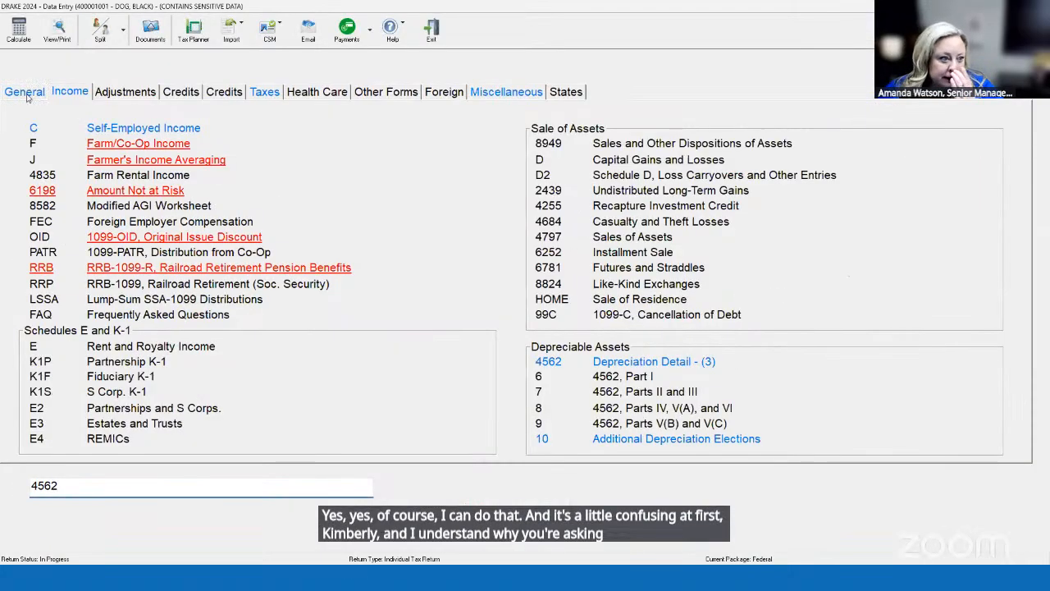
click(27, 96)
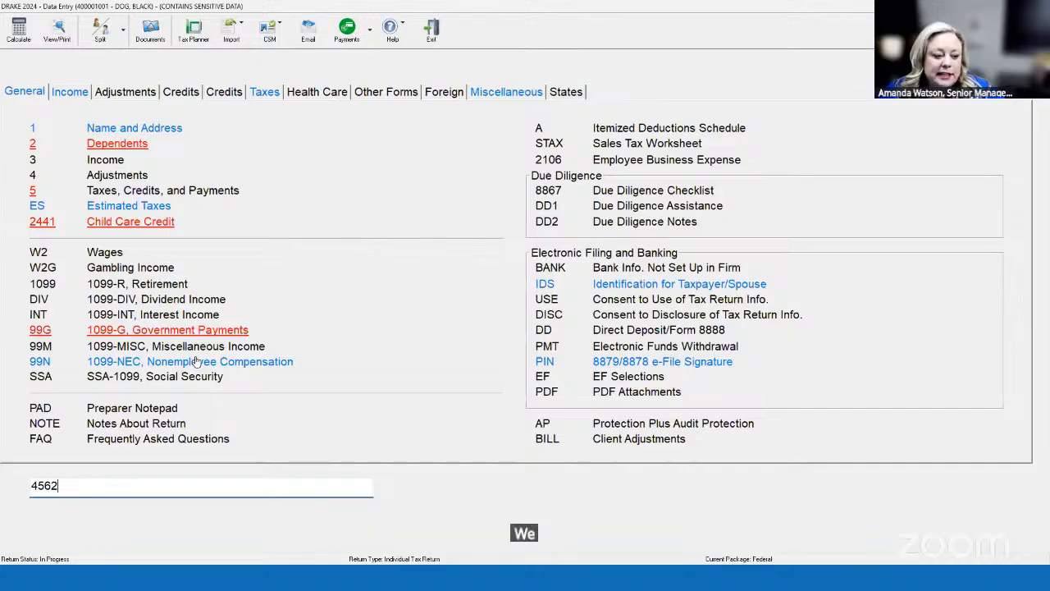
click(195, 346)
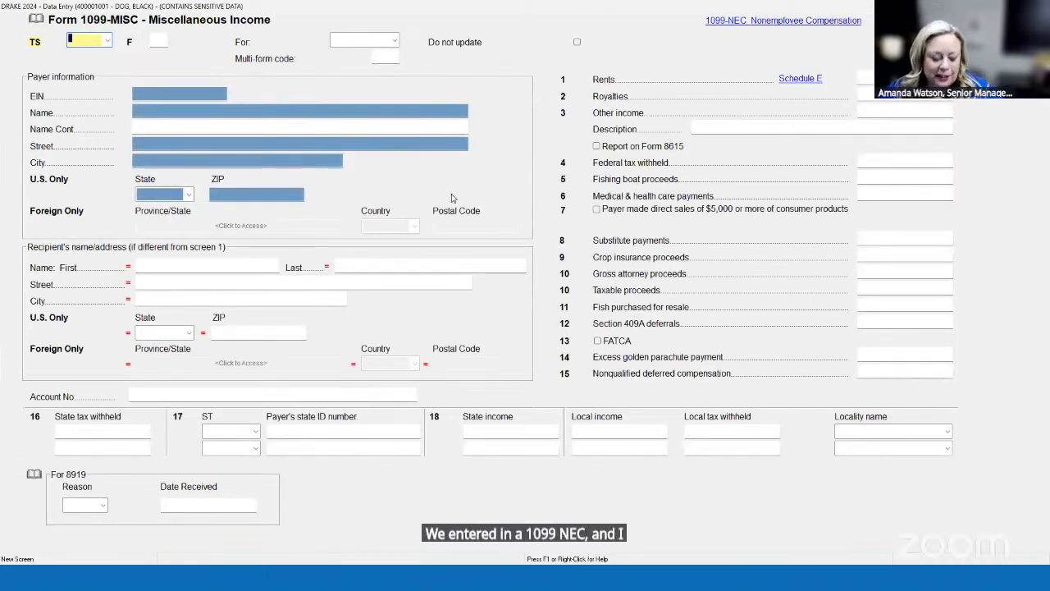
key(Escape)
click(255, 367)
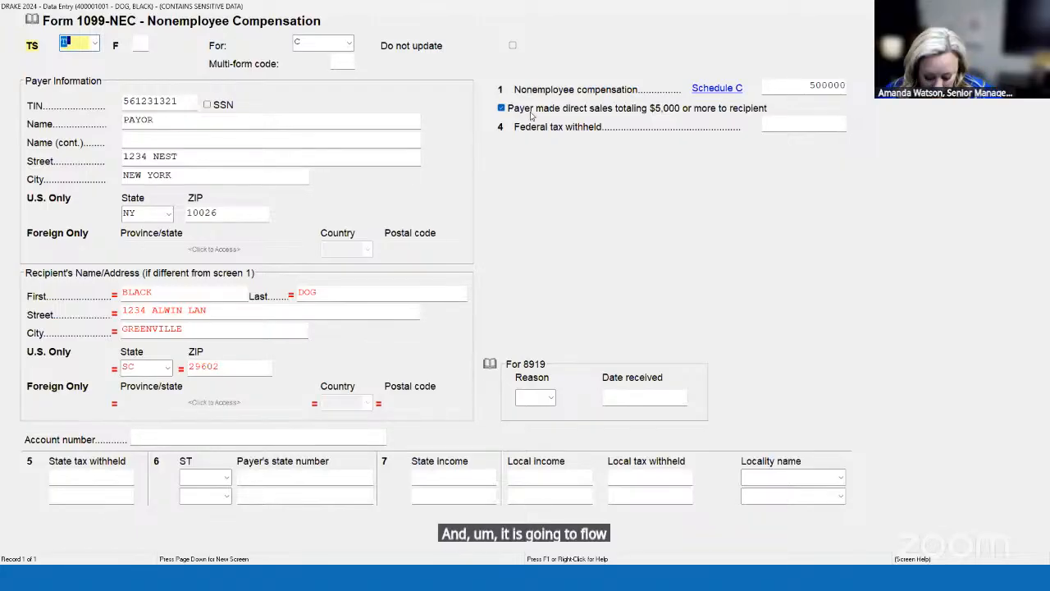
Review the destination forms for the 1099-NEC income and select C, Schedule C, Profit or Loss from Business (DEFAULT)
click(308, 41)
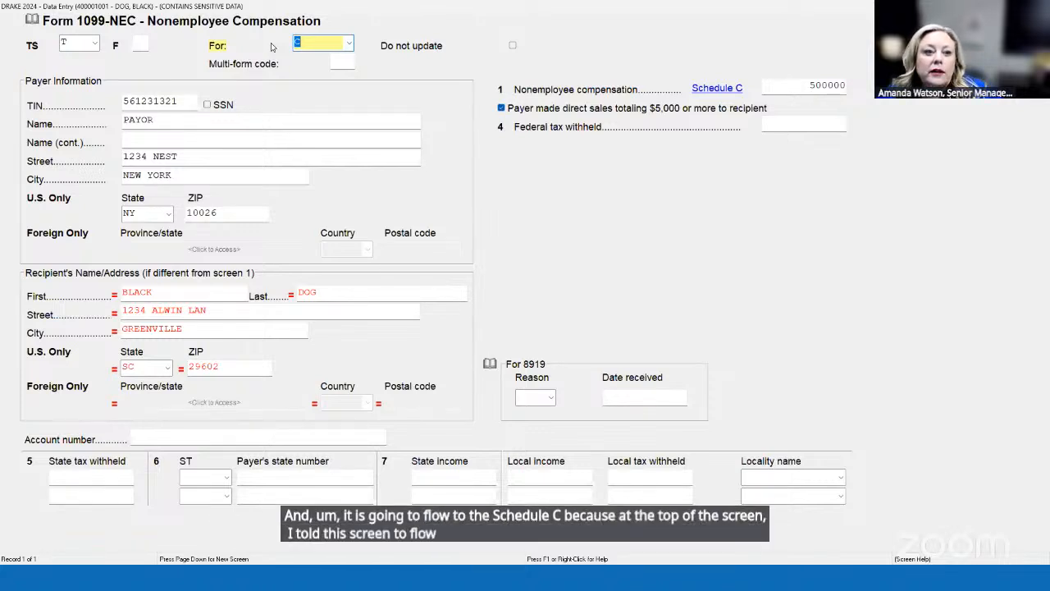
click(343, 52)
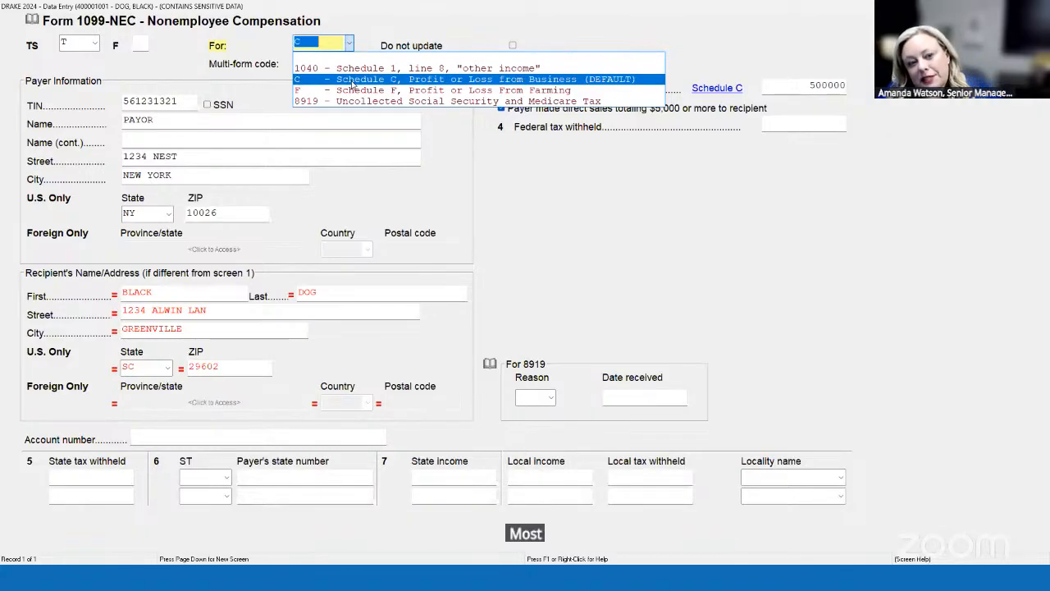
click(353, 80)
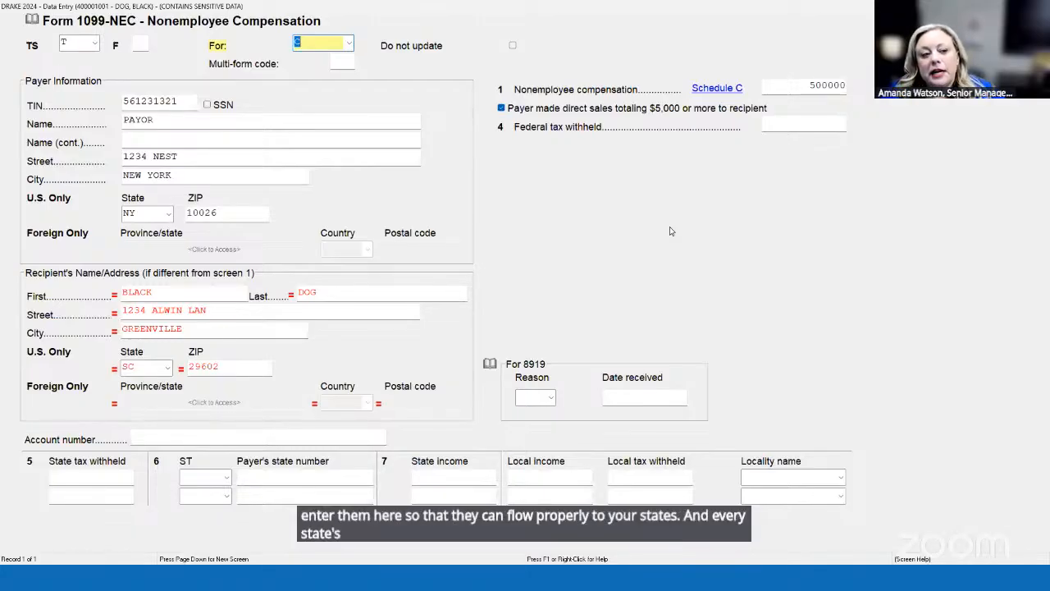
Enter 1 as the 1099-NEC multi-form code, clear it again and close the screen
click(342, 62)
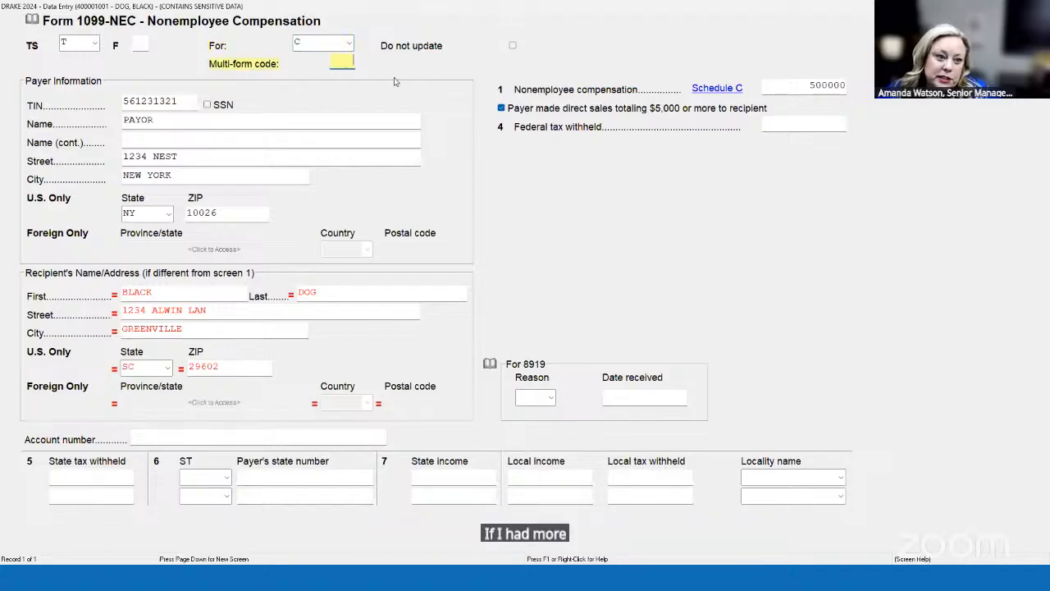
text(1)
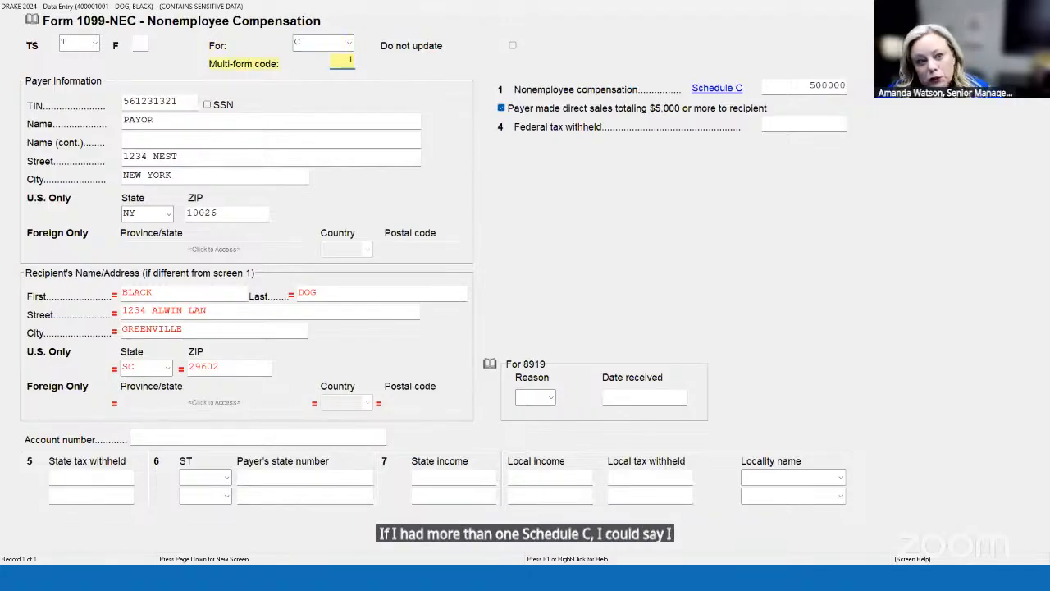
key(BackSpace)
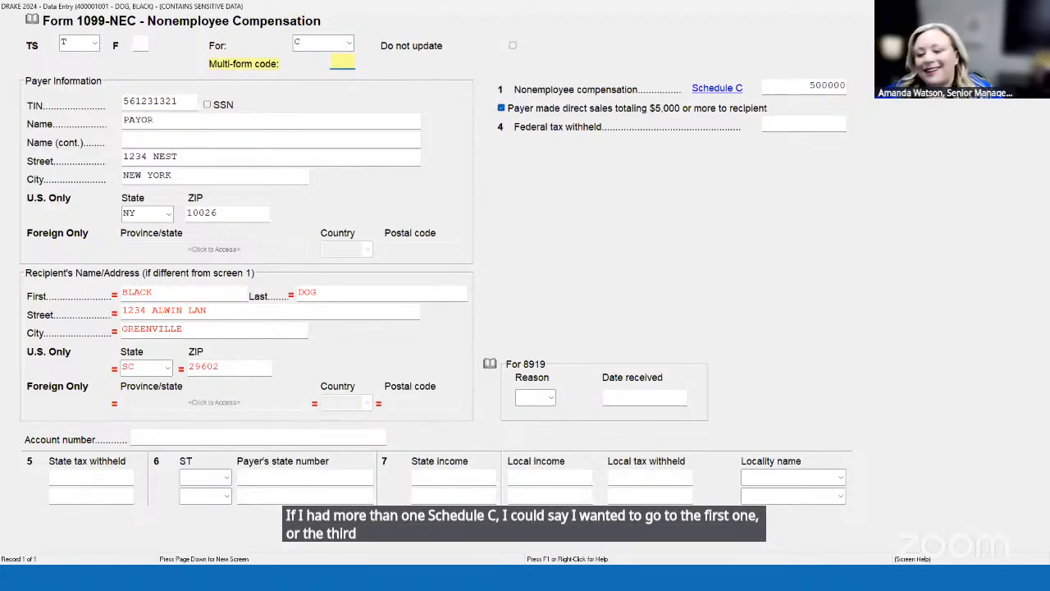
key(Escape)
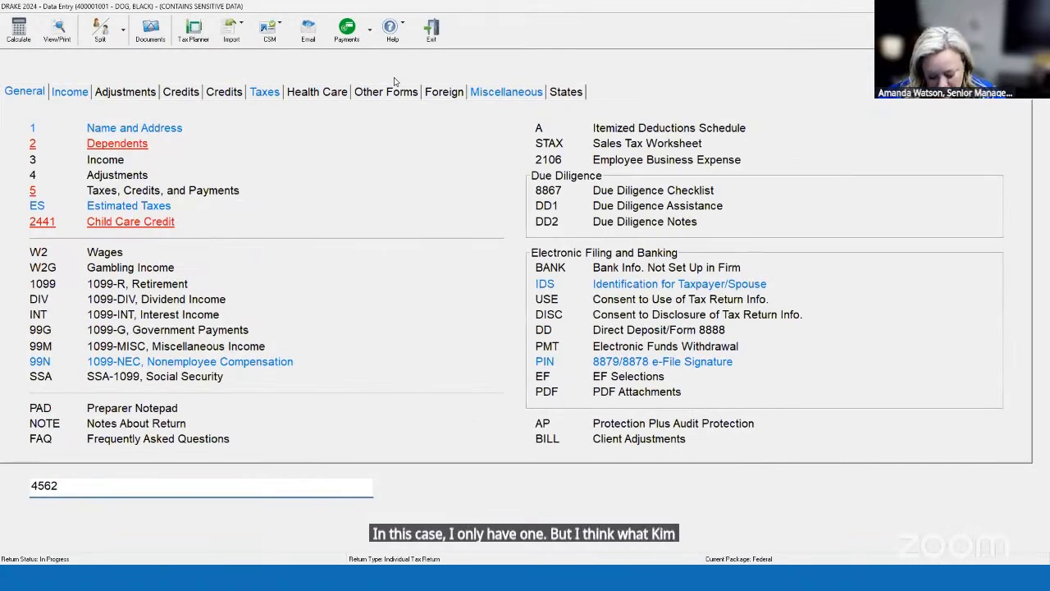
Open the Schedule C data entry screen with screen code C and go to line 1, Gross receipts and sales
key(BackSpace)
key(BackSpace)
key(BackSpace)
key(BackSpace)
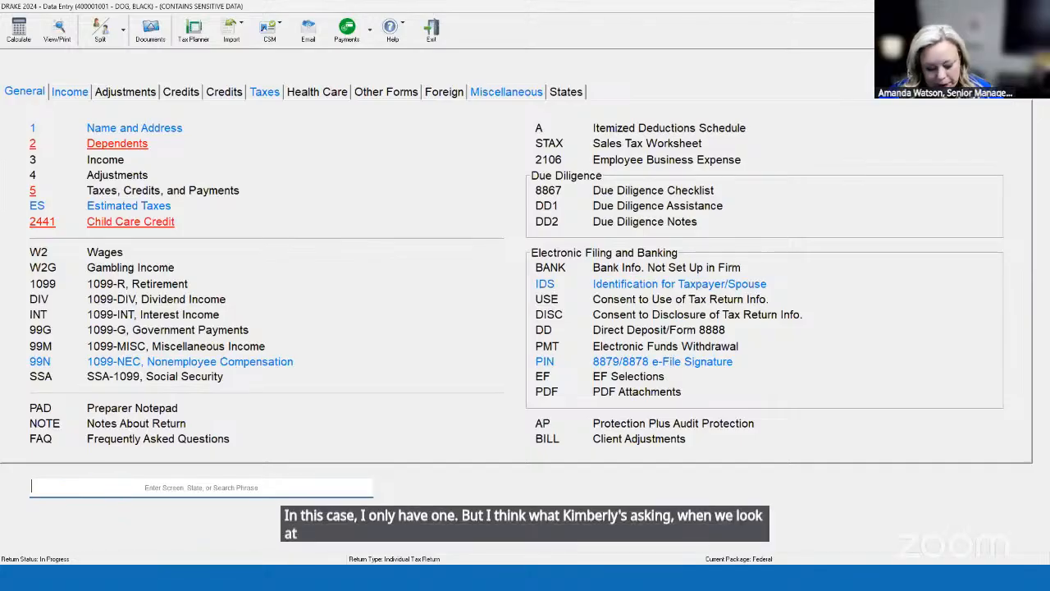
text(c)
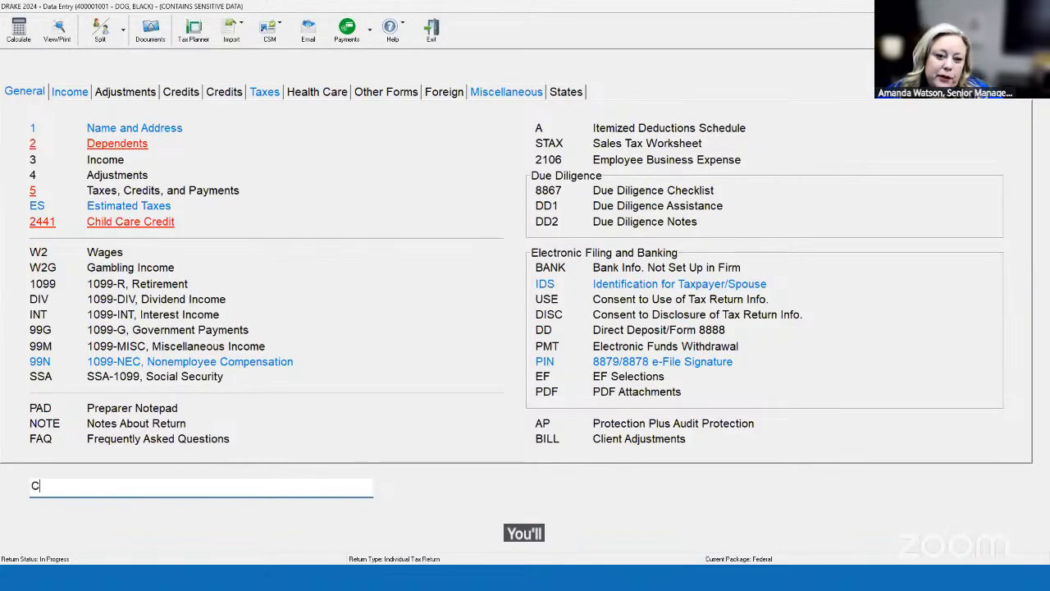
key(Return)
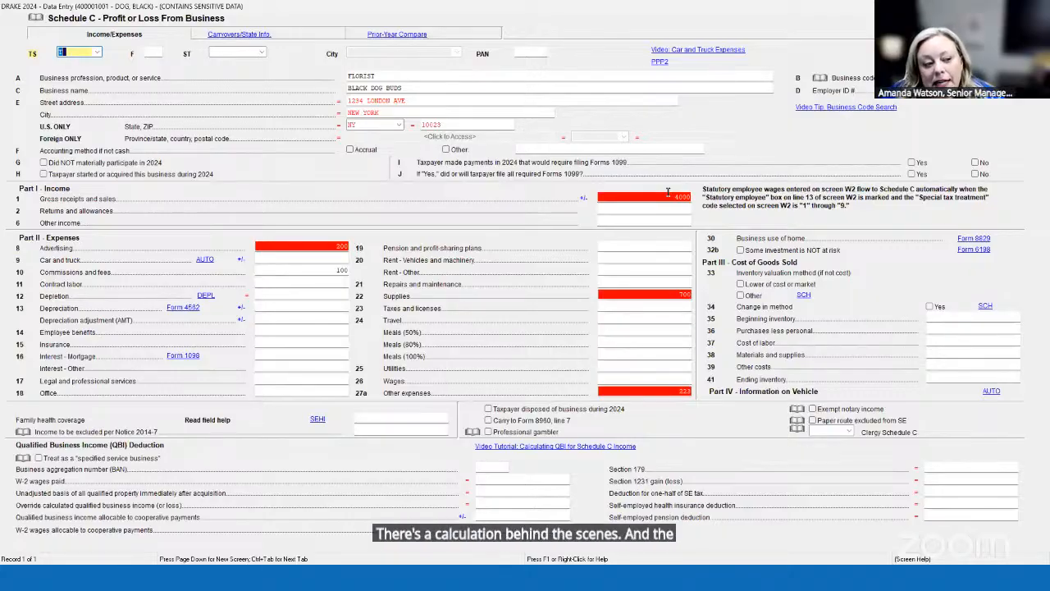
click(628, 197)
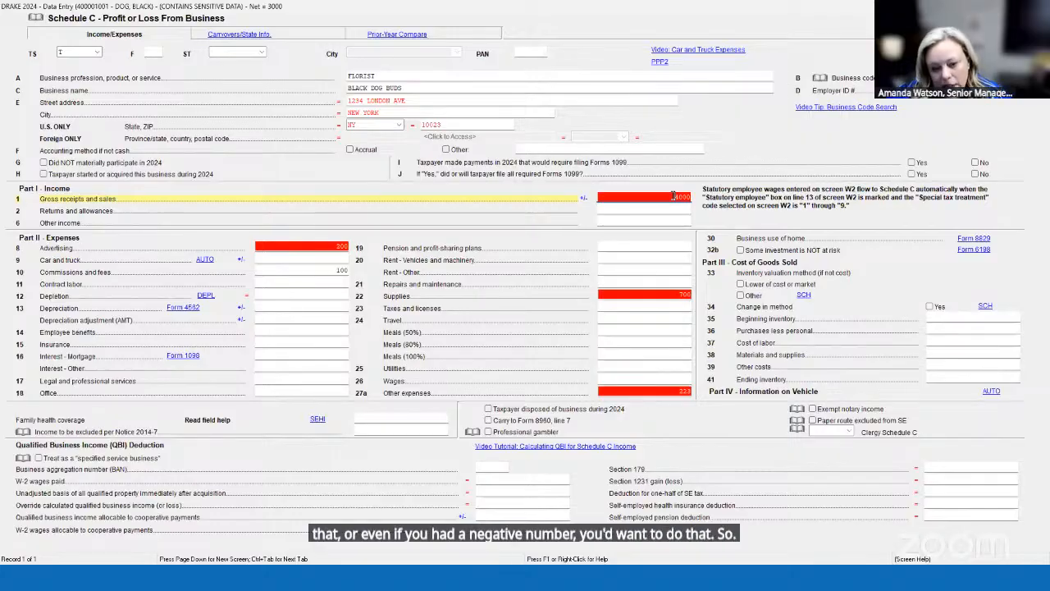
Examine the Part I income lines on the calculated Schedule C and switch to the PowerPoint slide show
key(Escape)
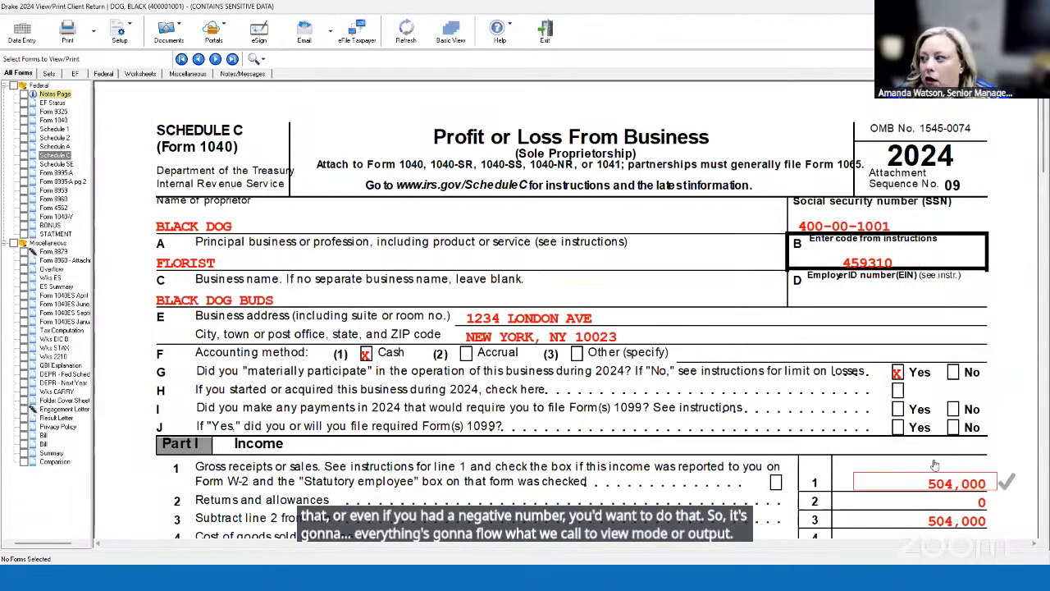
scroll(936, 443, down, 2)
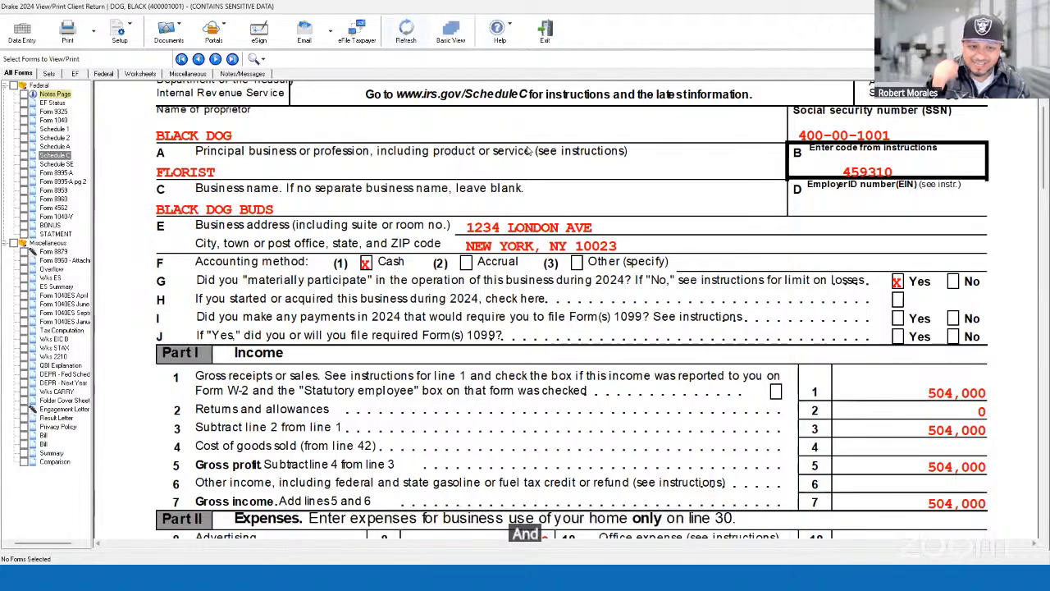
key(alt+Tab)
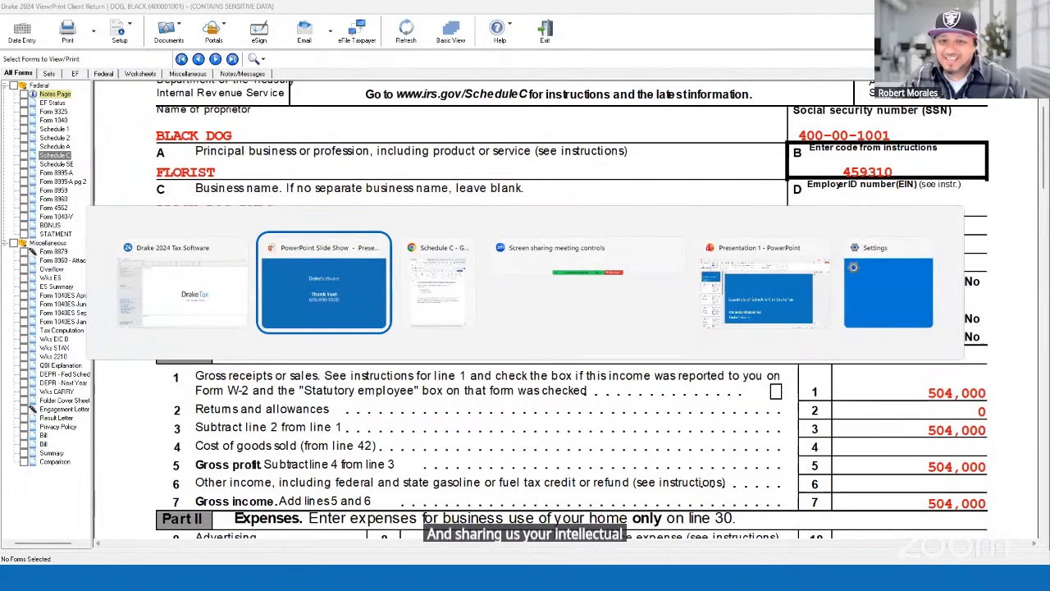